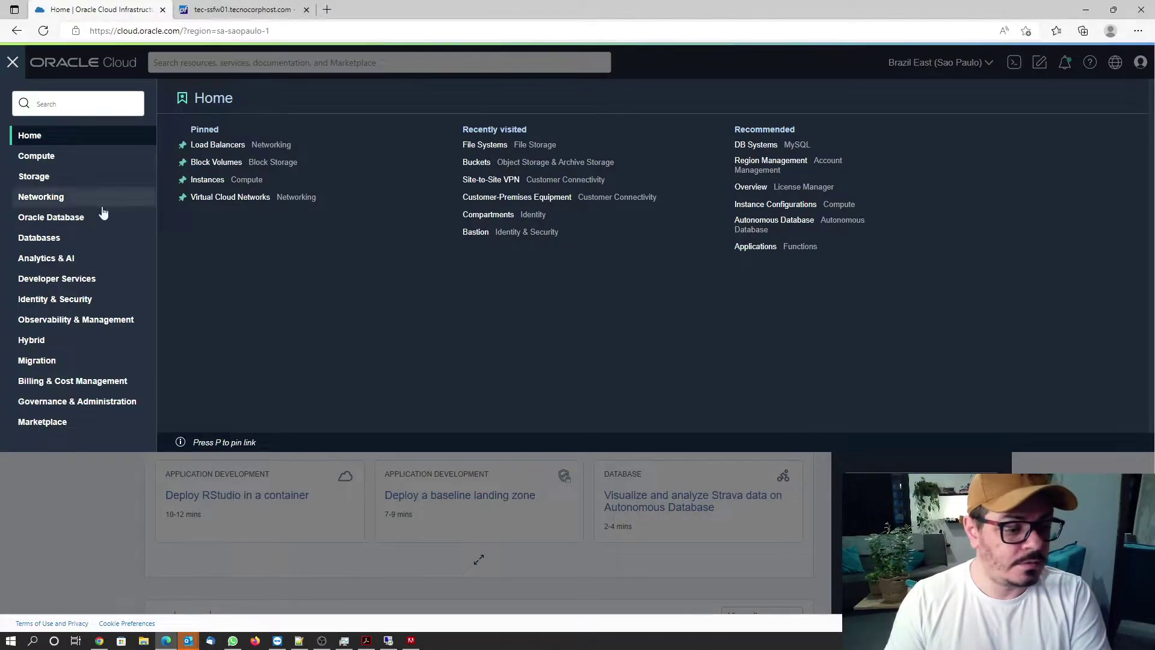
Show the OCI Console Home page for Brazil East (Sao Paulo) with the service navigation menu.
mouse_move(390, 643)
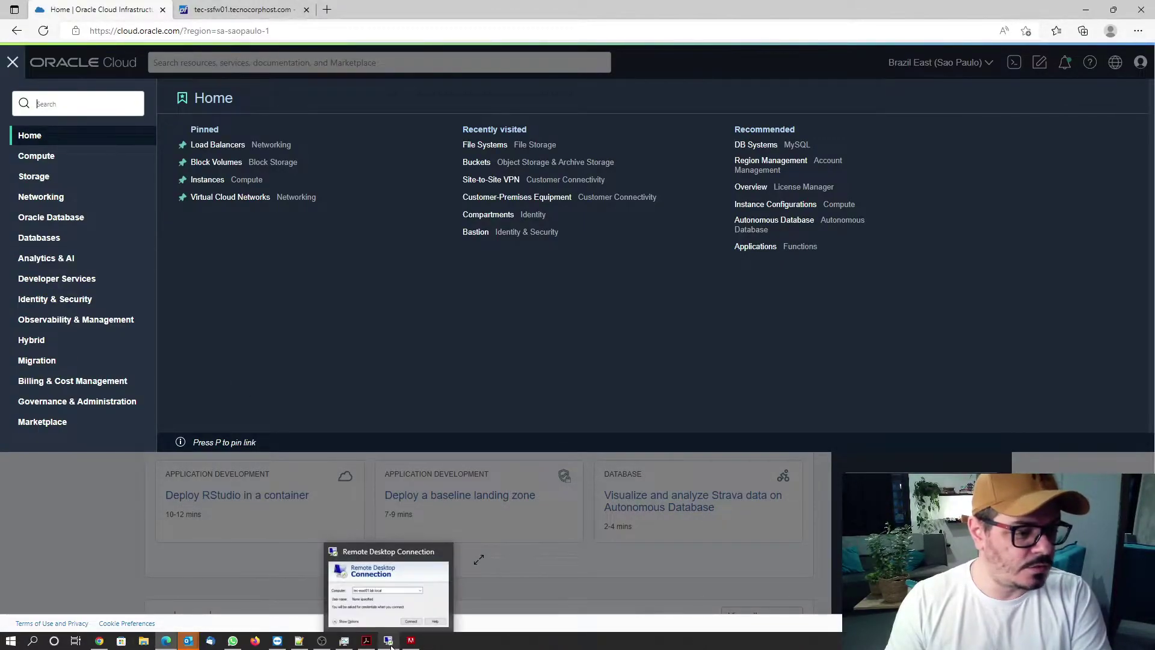
Start a new file system from Storage > File Systems > Create File System.
click(35, 177)
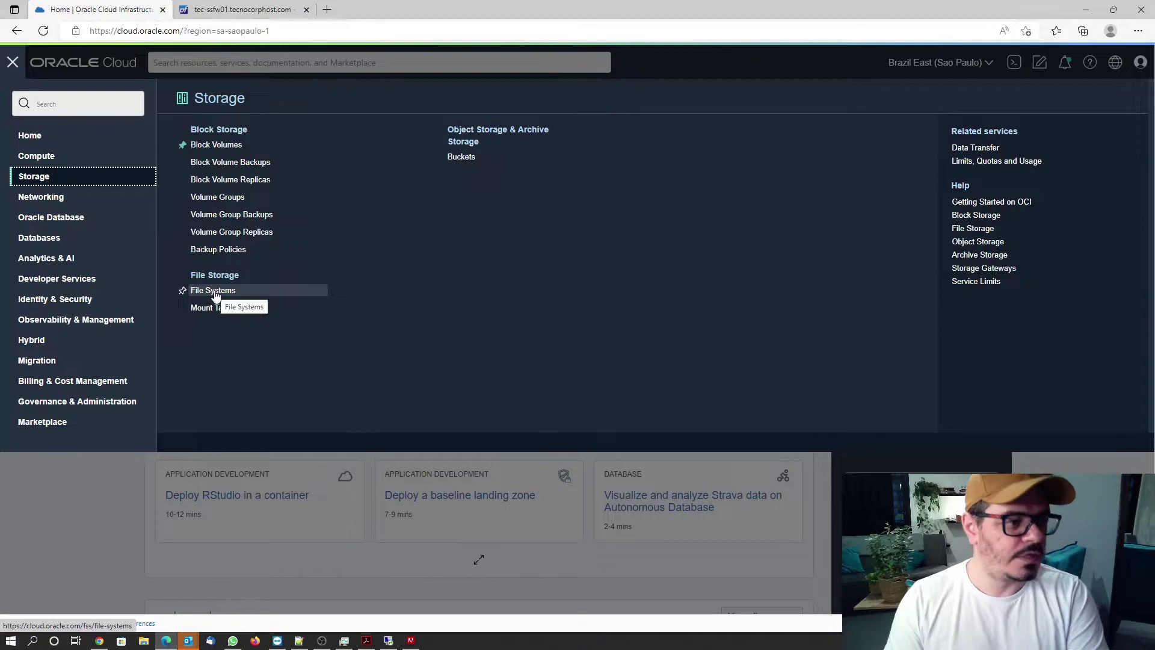
click(214, 292)
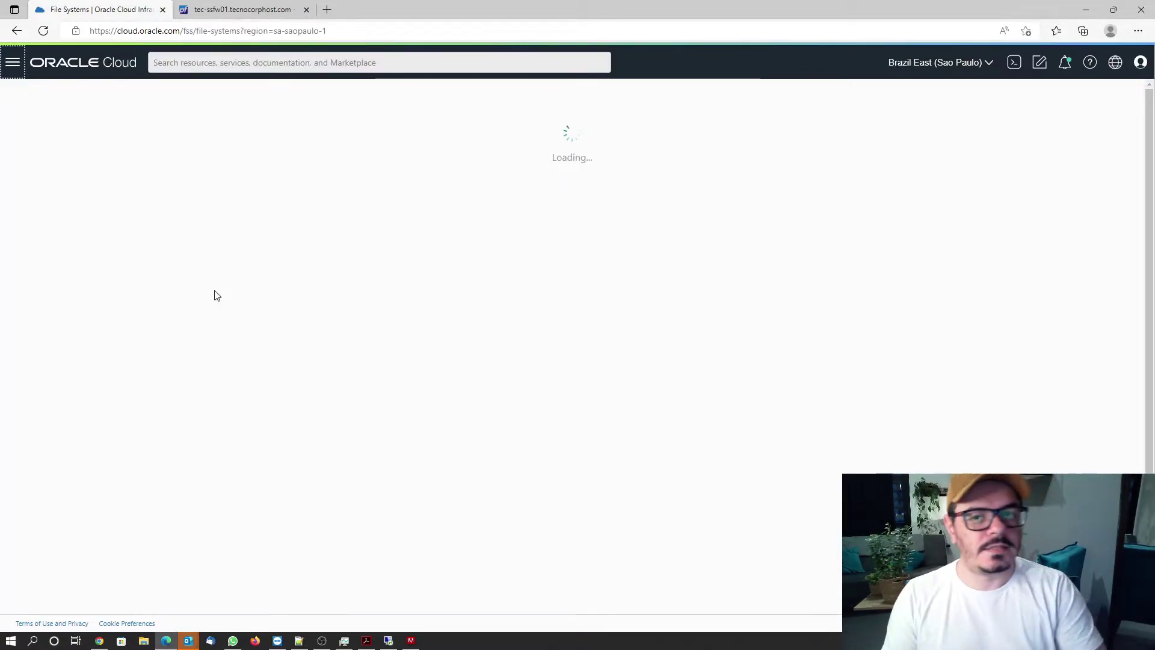
click(223, 167)
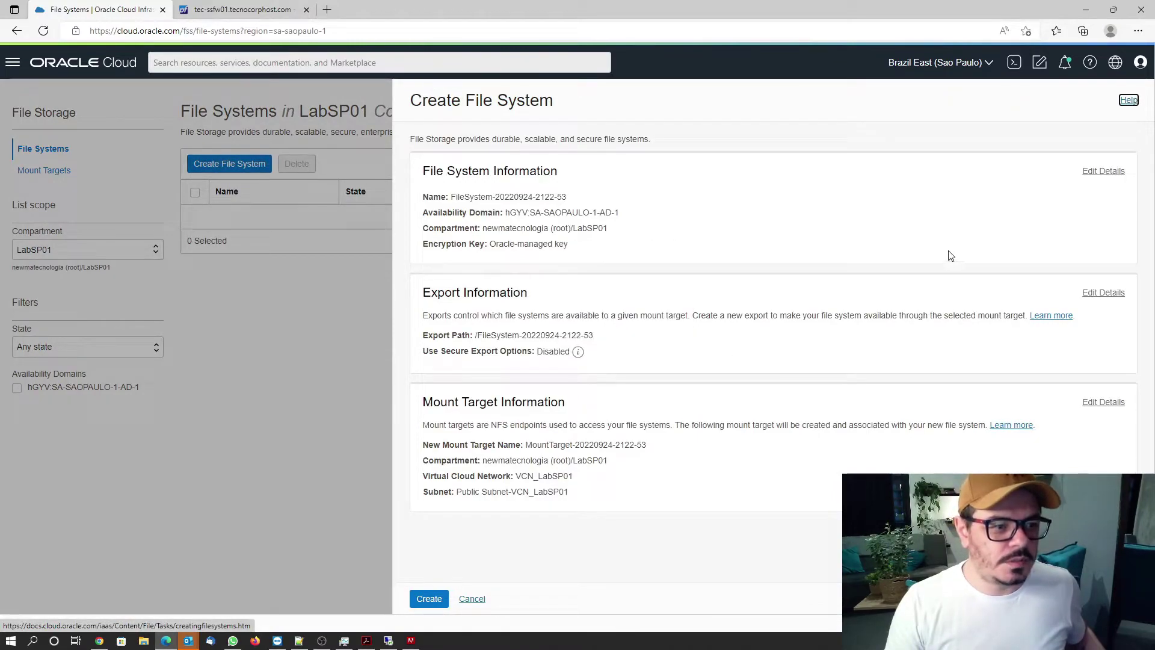
Rename the file system to FileSystem-20220924-LabSP01, keeping availability domain SA-SAOPAULO-1-AD-1.
click(1106, 172)
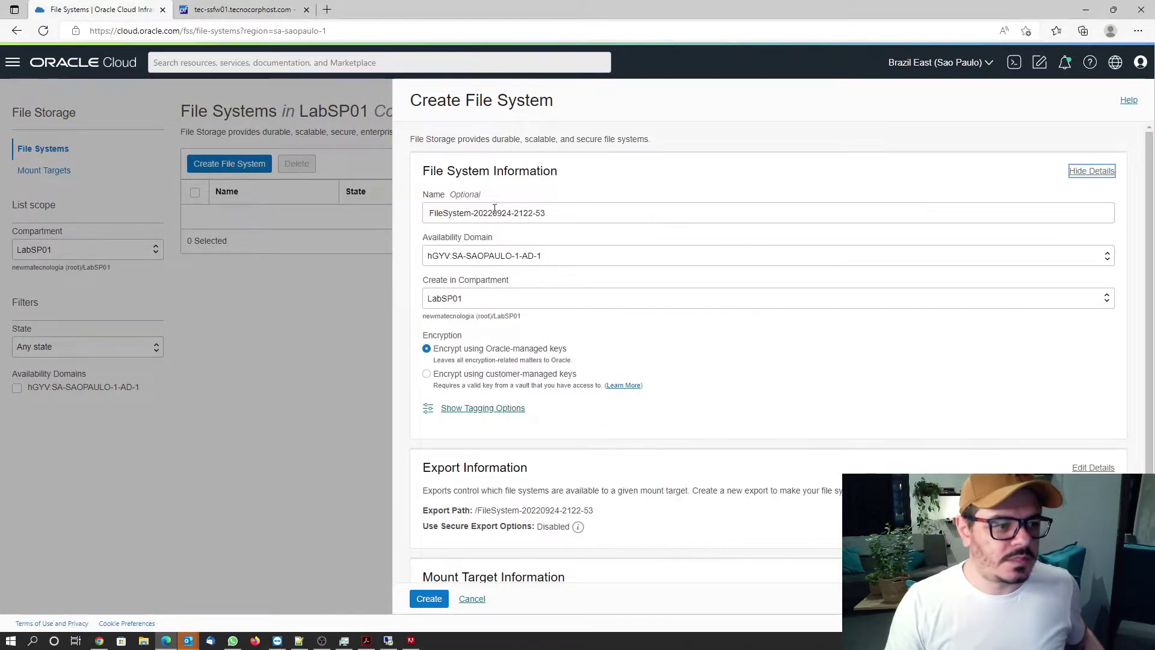
drag(515, 213, 629, 213)
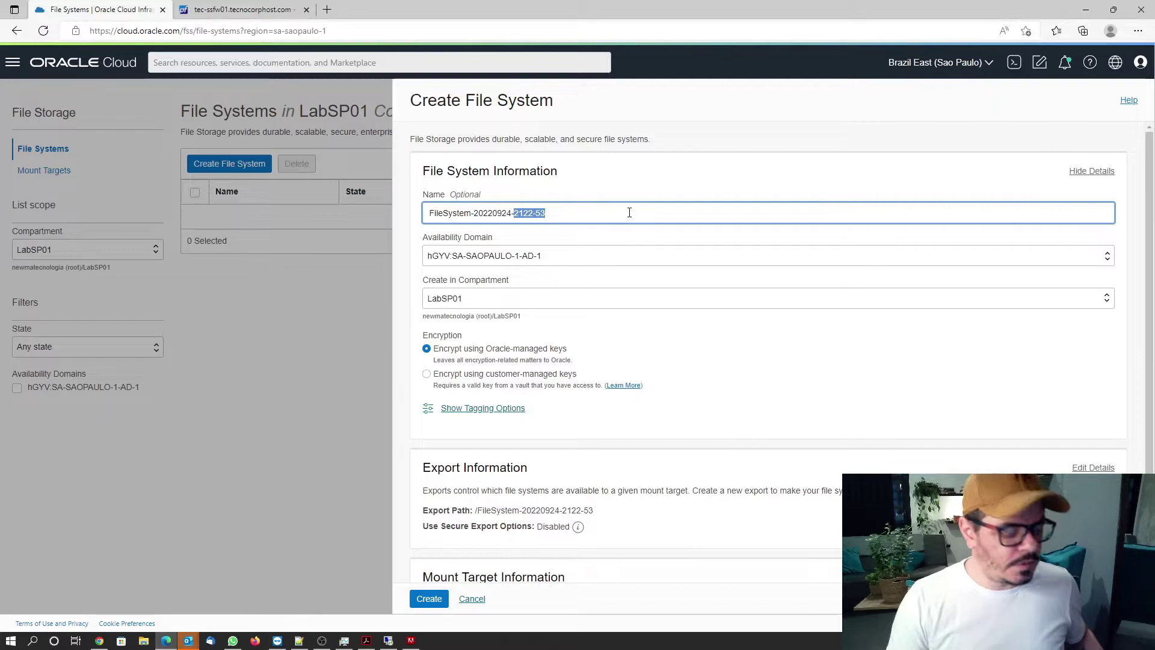
text(LabSP0)
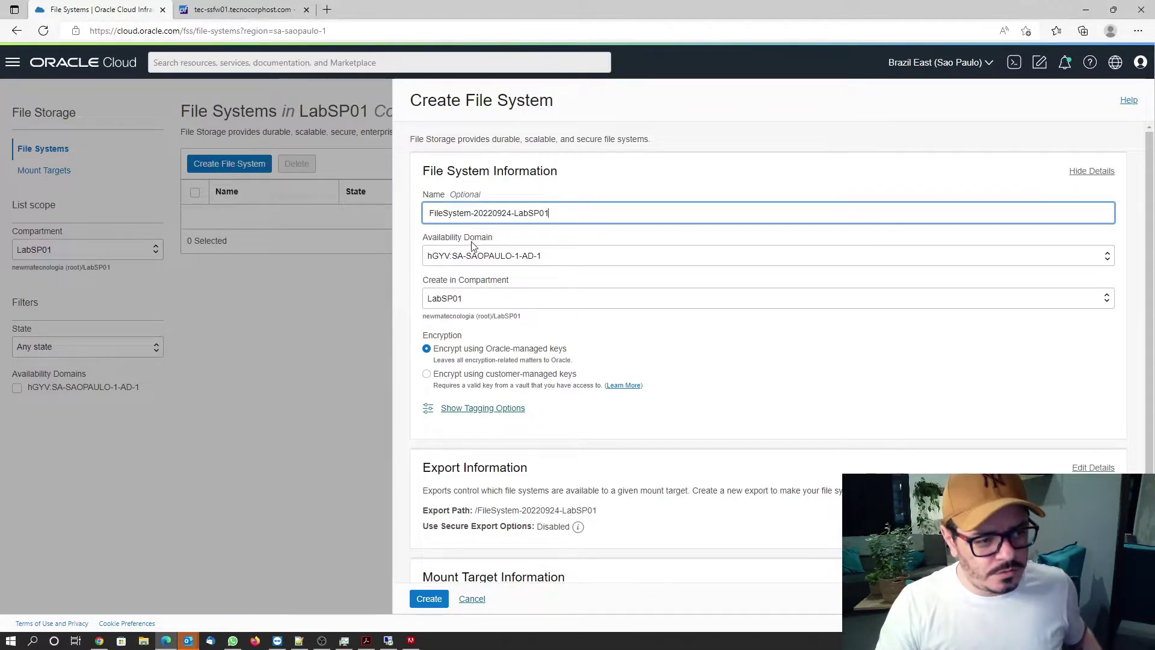
click(504, 258)
click(505, 264)
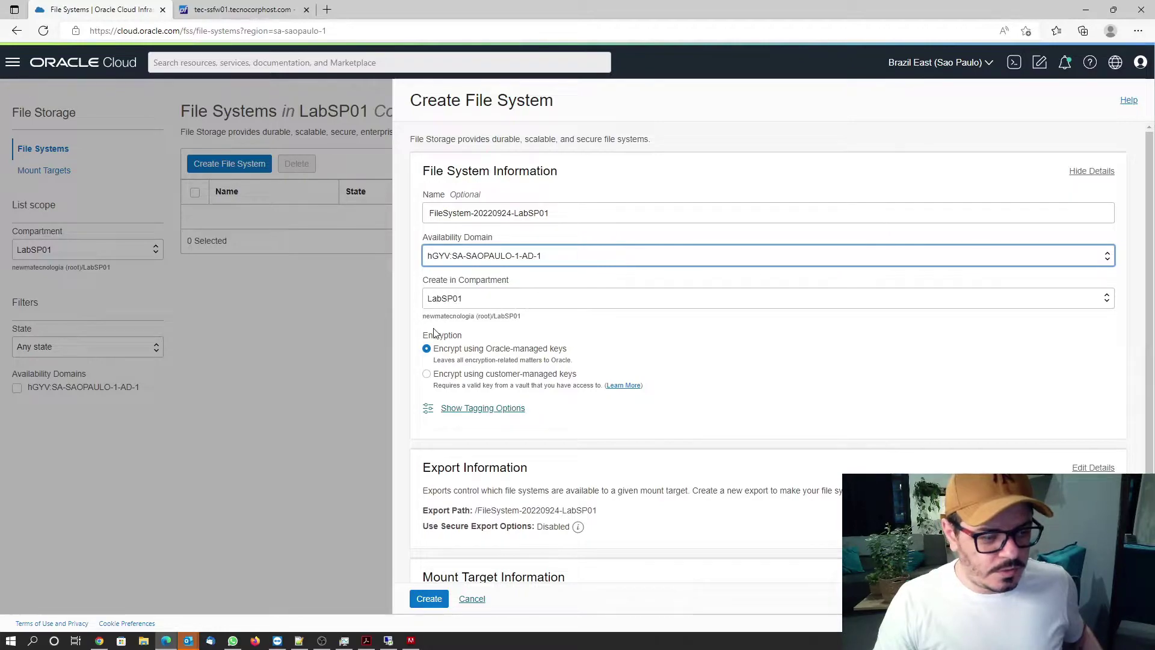
Rename the mount target to MountTarget-20220924-LabSP01 and create the file system.
scroll(480, 359, down, 1)
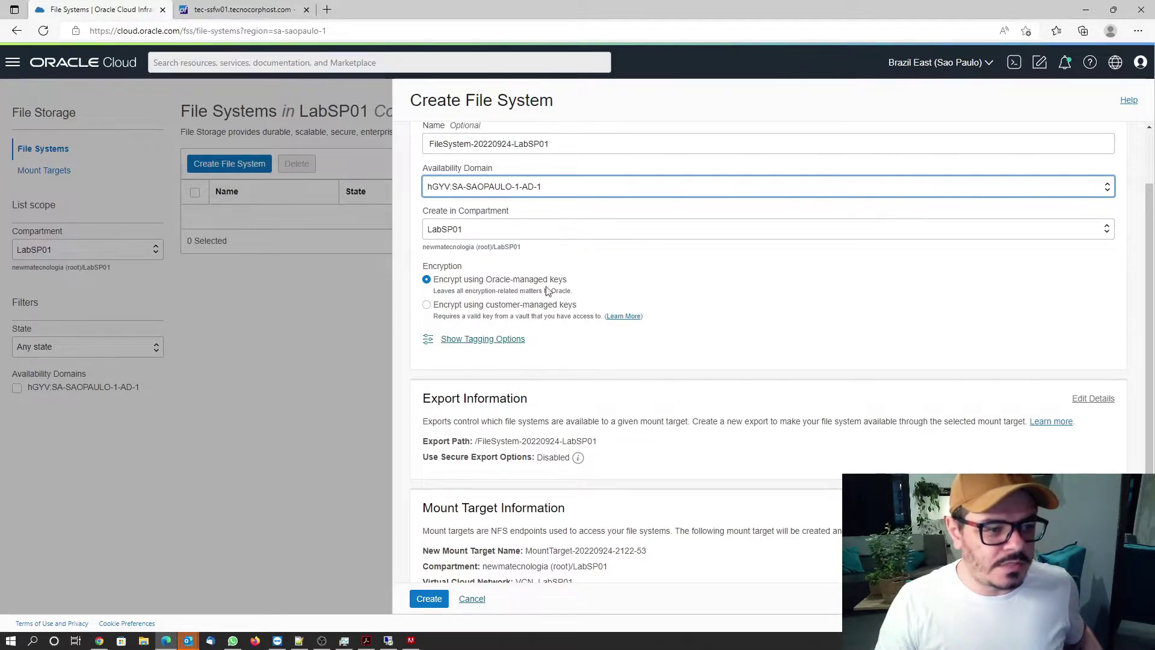
scroll(585, 310, down, 1)
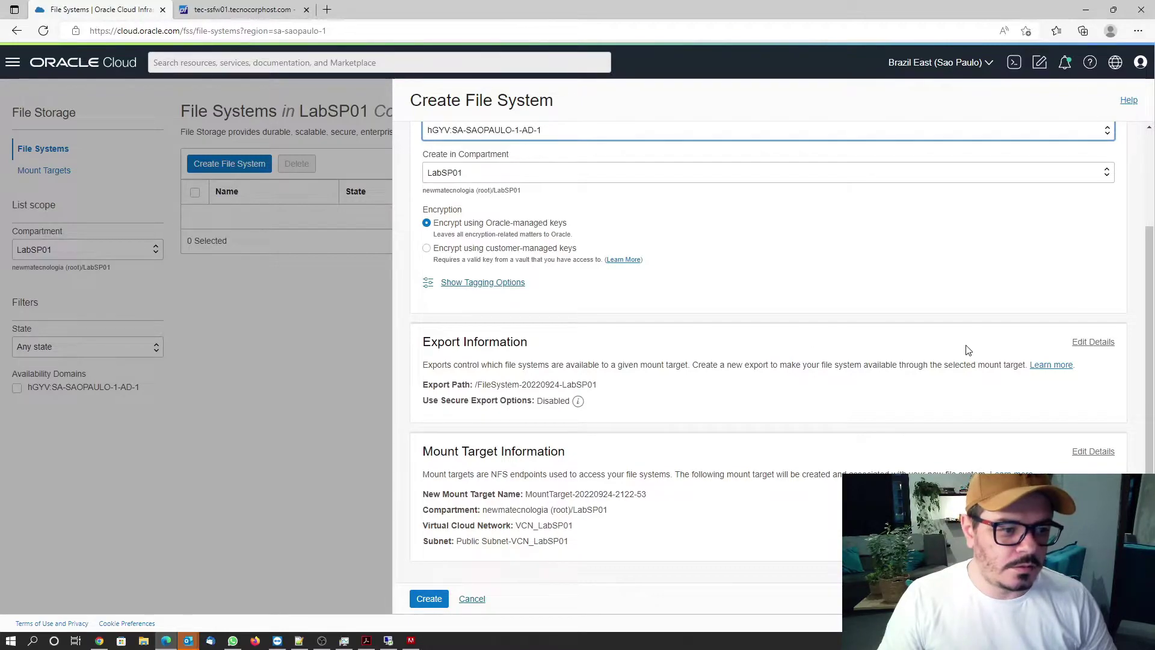
click(1099, 346)
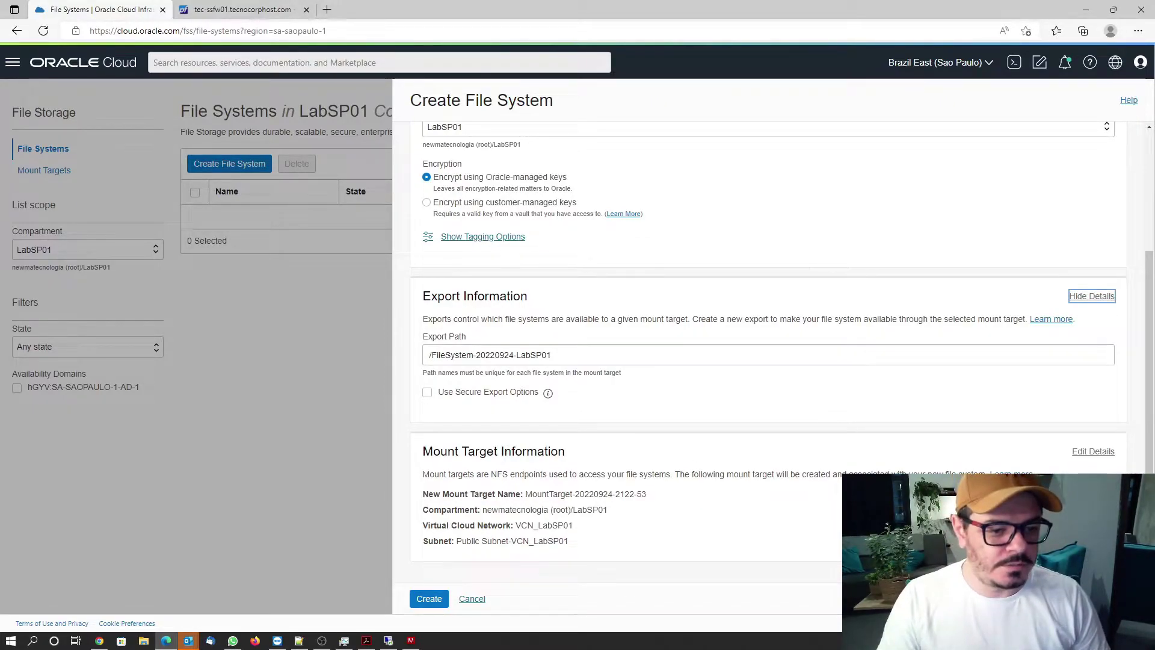
click(1094, 451)
scroll(584, 409, down, 3)
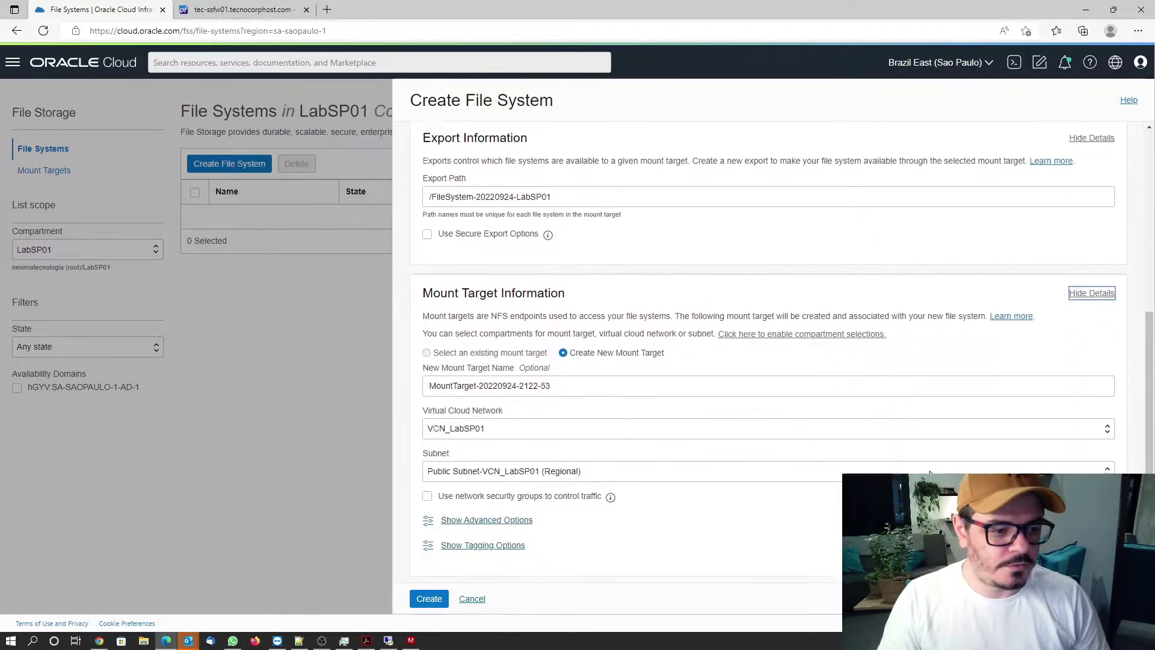
drag(520, 371, 624, 373)
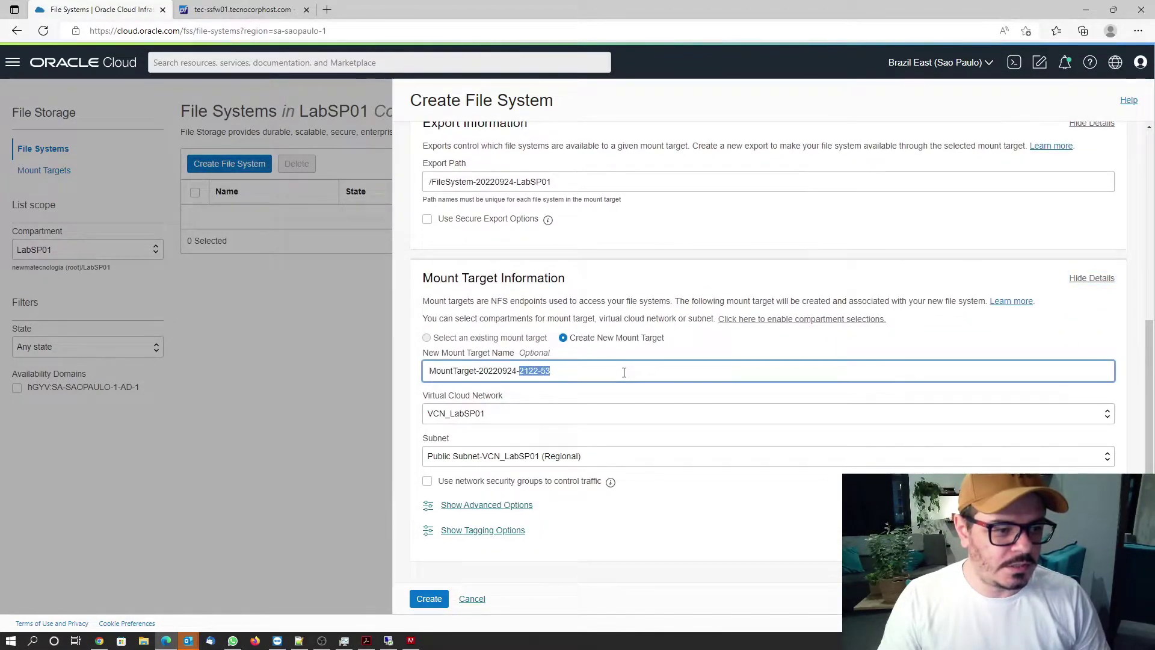
text(LabSP01)
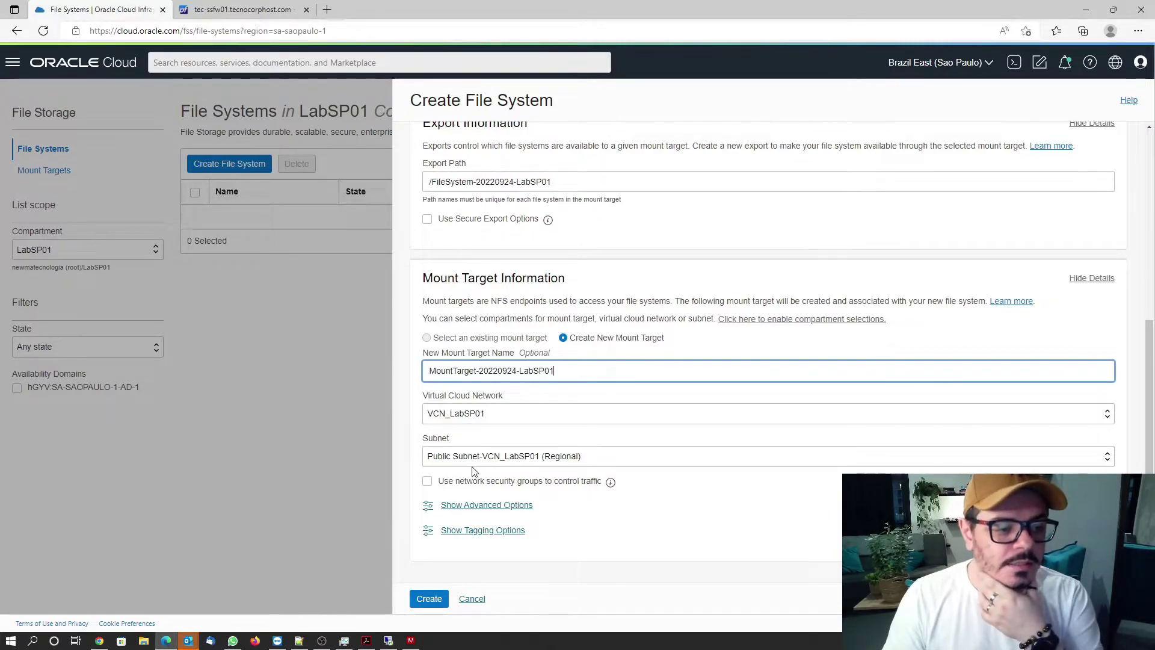
click(431, 600)
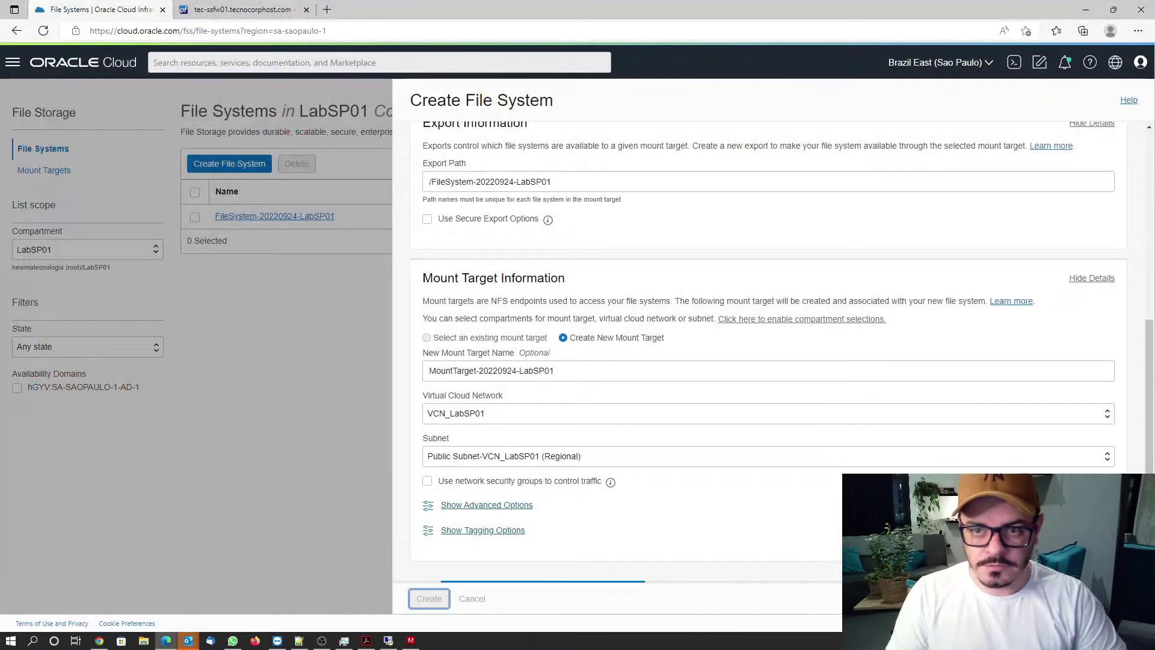
click(326, 9)
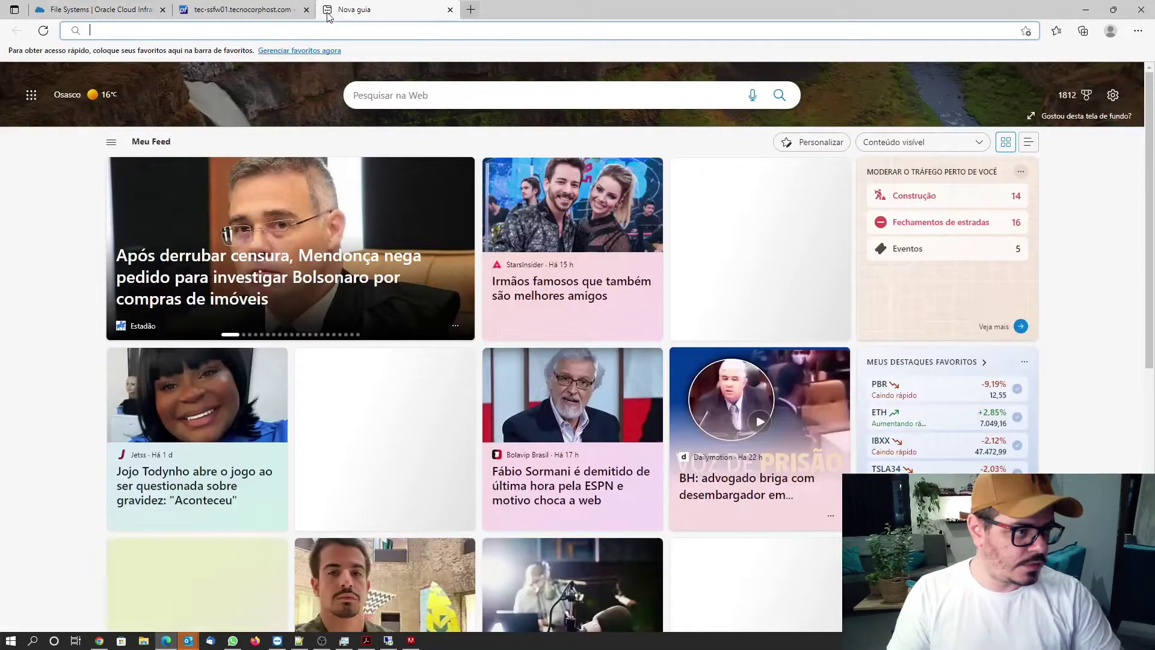
Search Bing for 'oracle cloud always free' and open the Always Free Resources - Oracle result.
text(oracle cl)
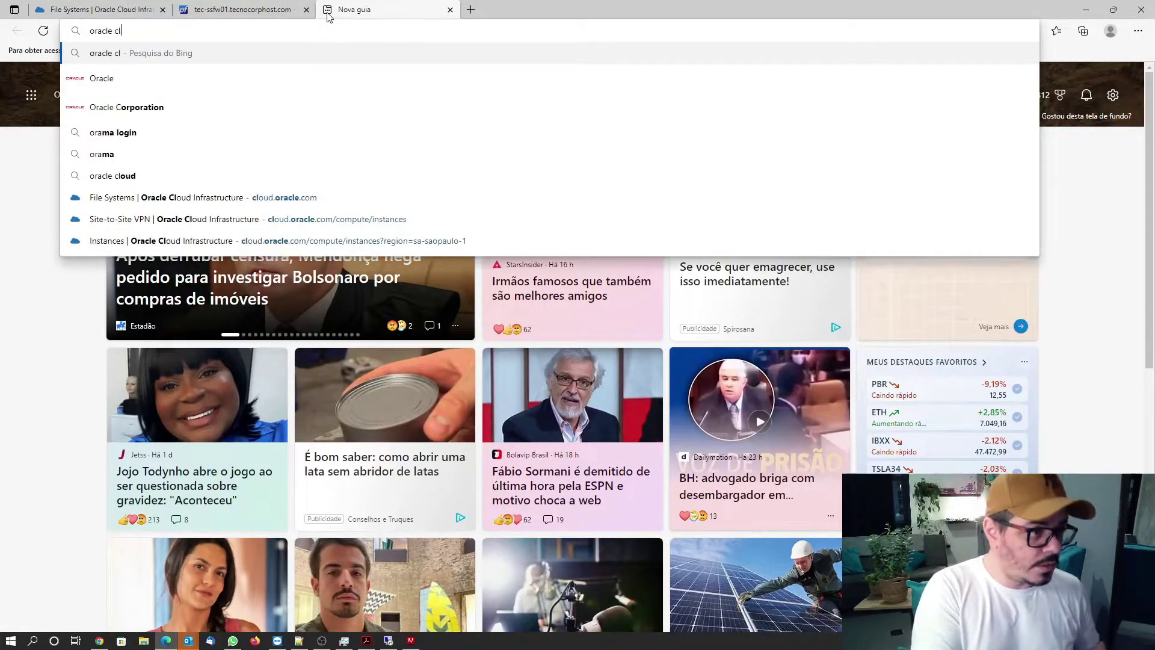
text(oud always free)
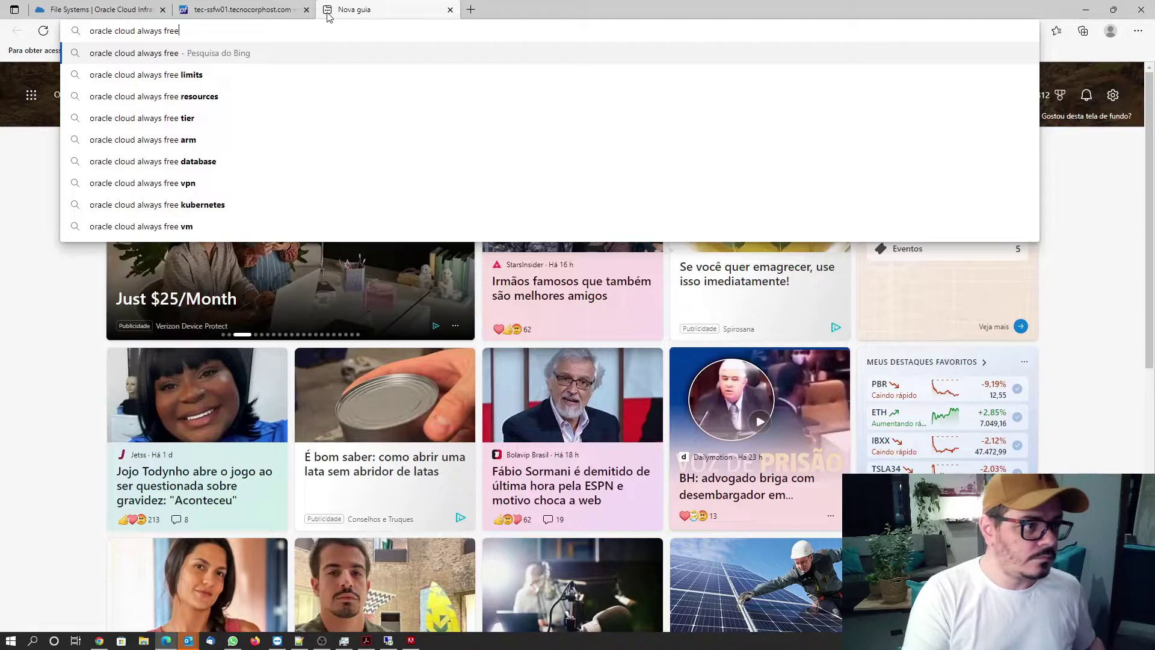
key(Return)
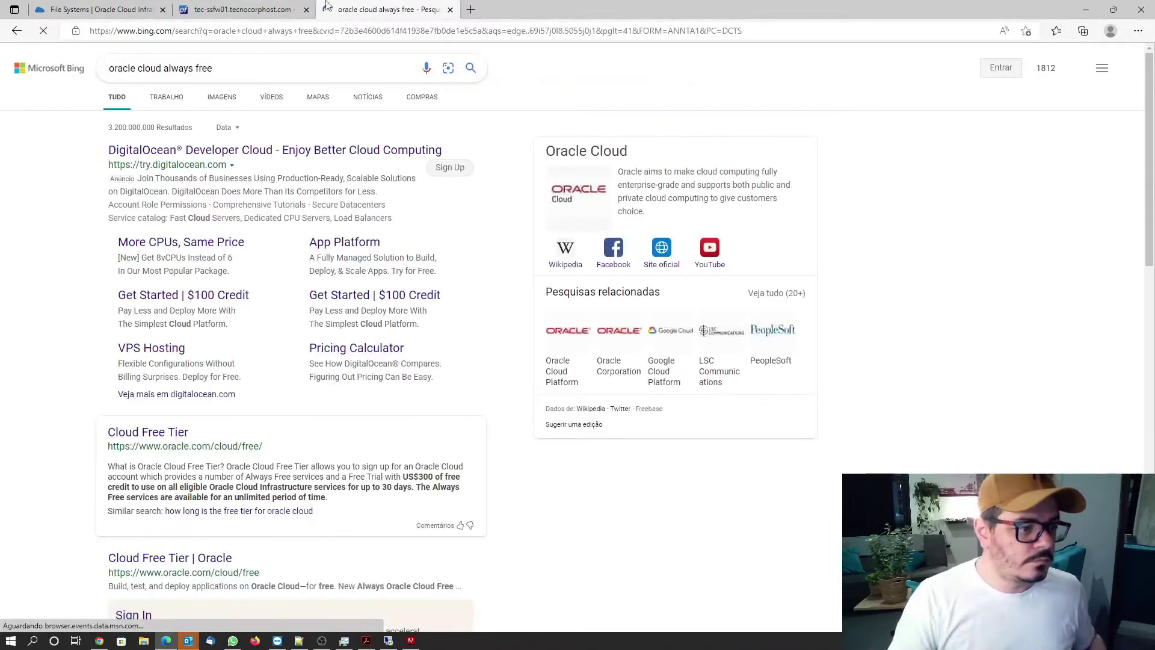
scroll(198, 305, down, 10)
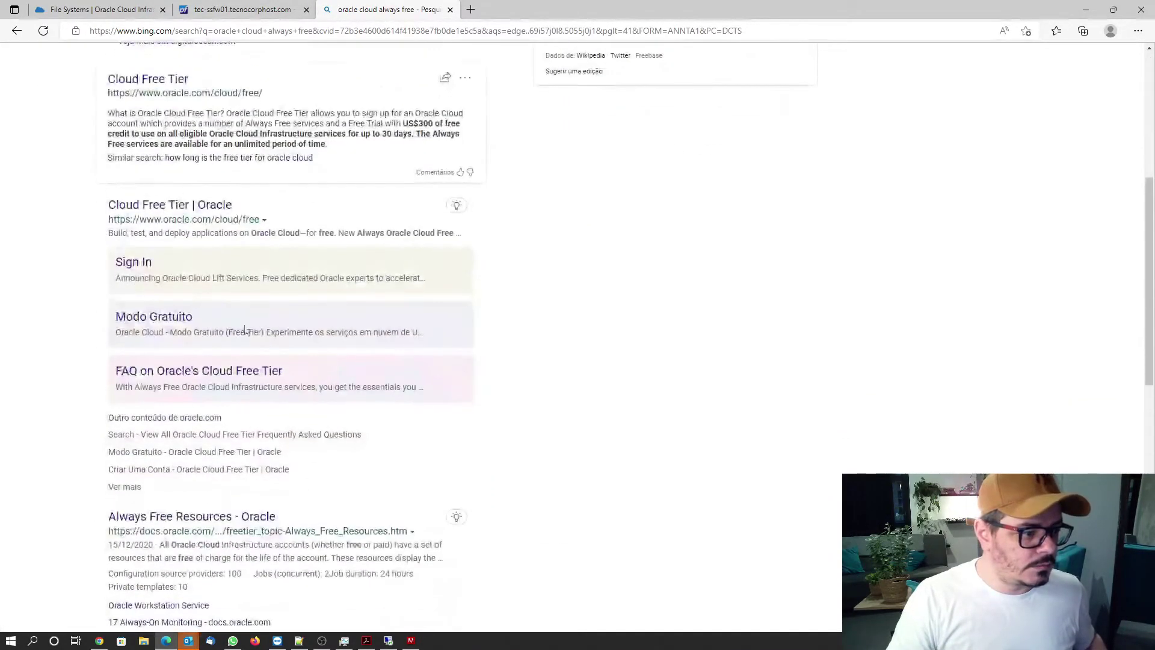
click(198, 258)
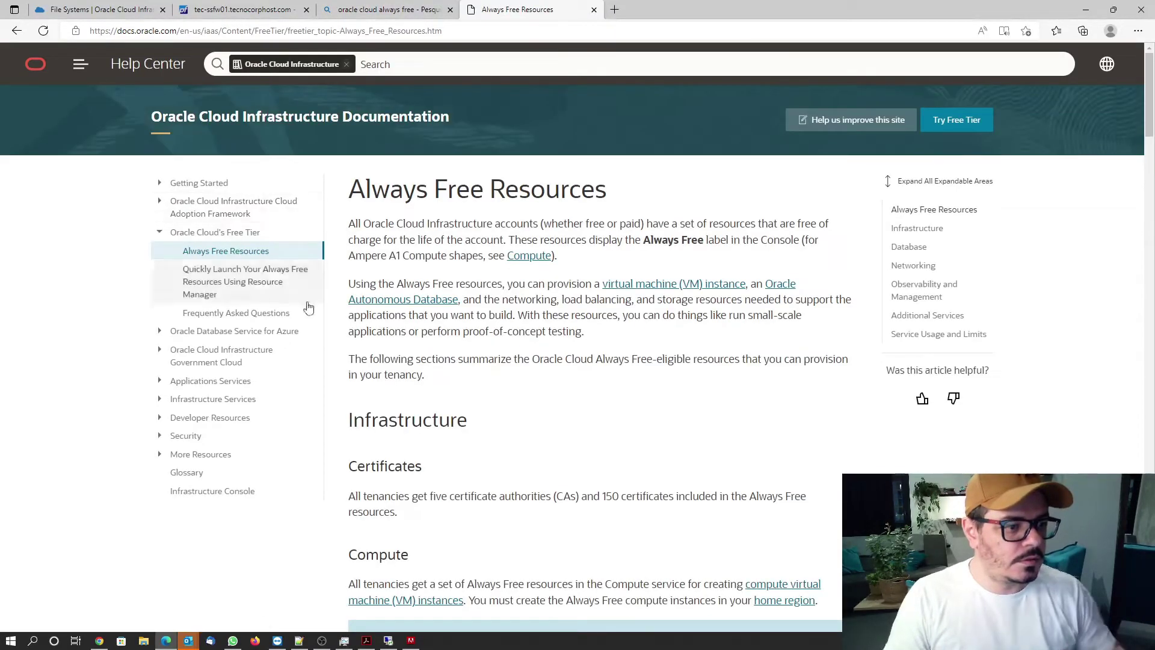
Read through the Always Free Resources documentation page, then go back to the Bing results.
scroll(510, 313, down, 4)
scroll(510, 313, down, 20)
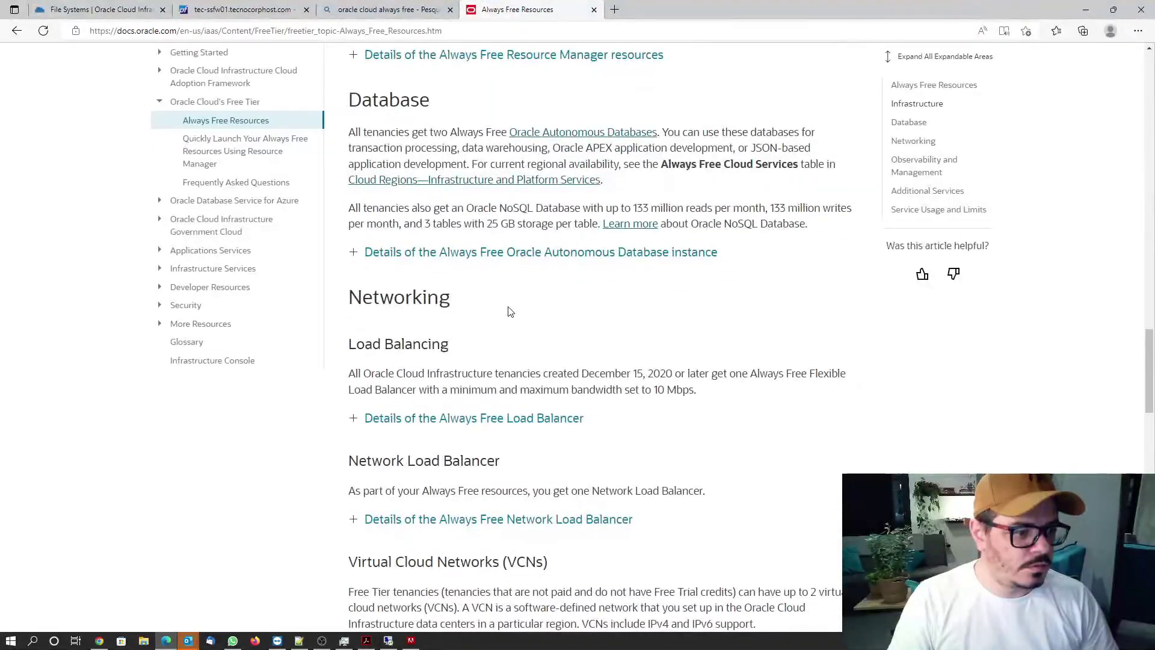
scroll(510, 312, down, 12)
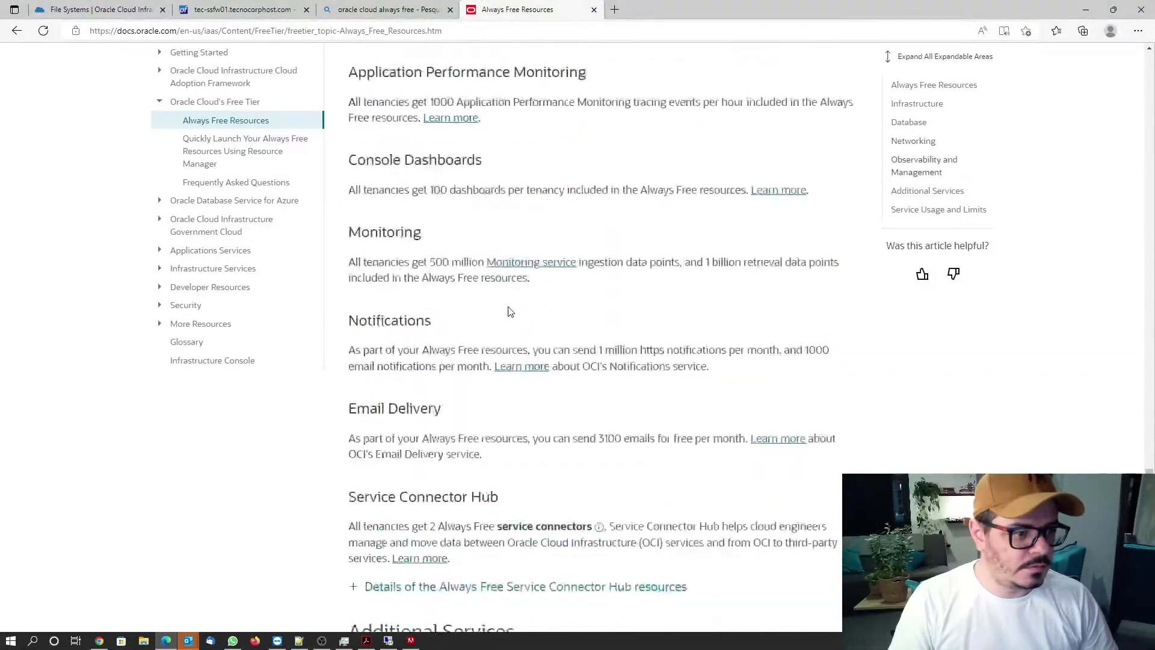
scroll(510, 311, down, 7)
scroll(509, 312, up, 20)
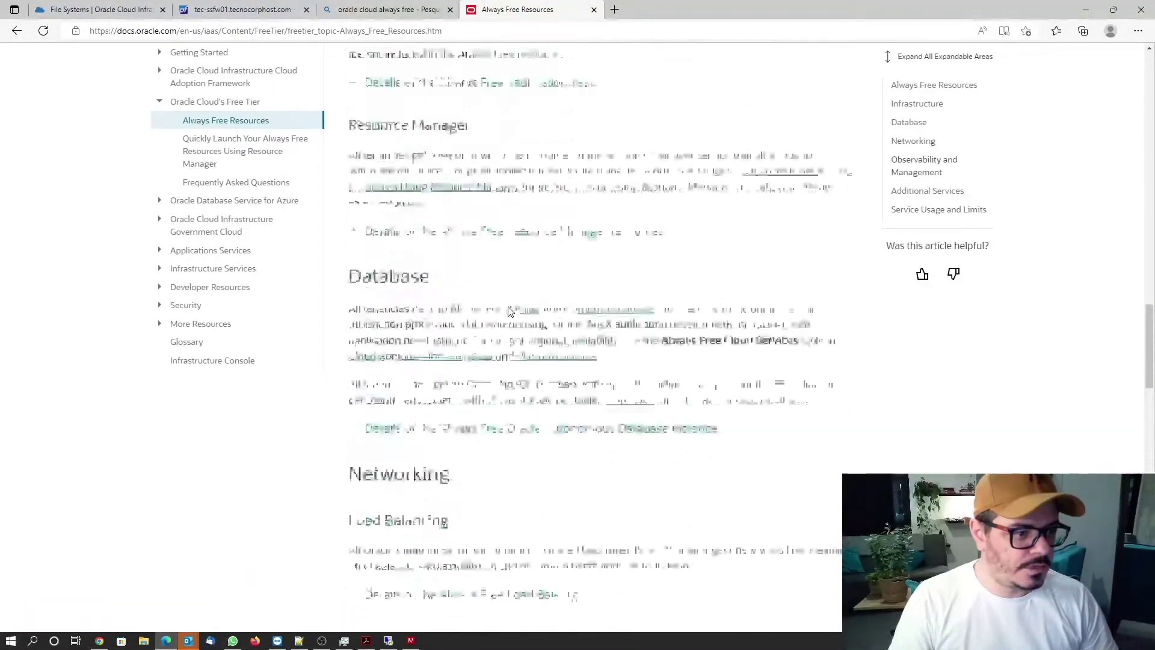
scroll(510, 312, up, 15)
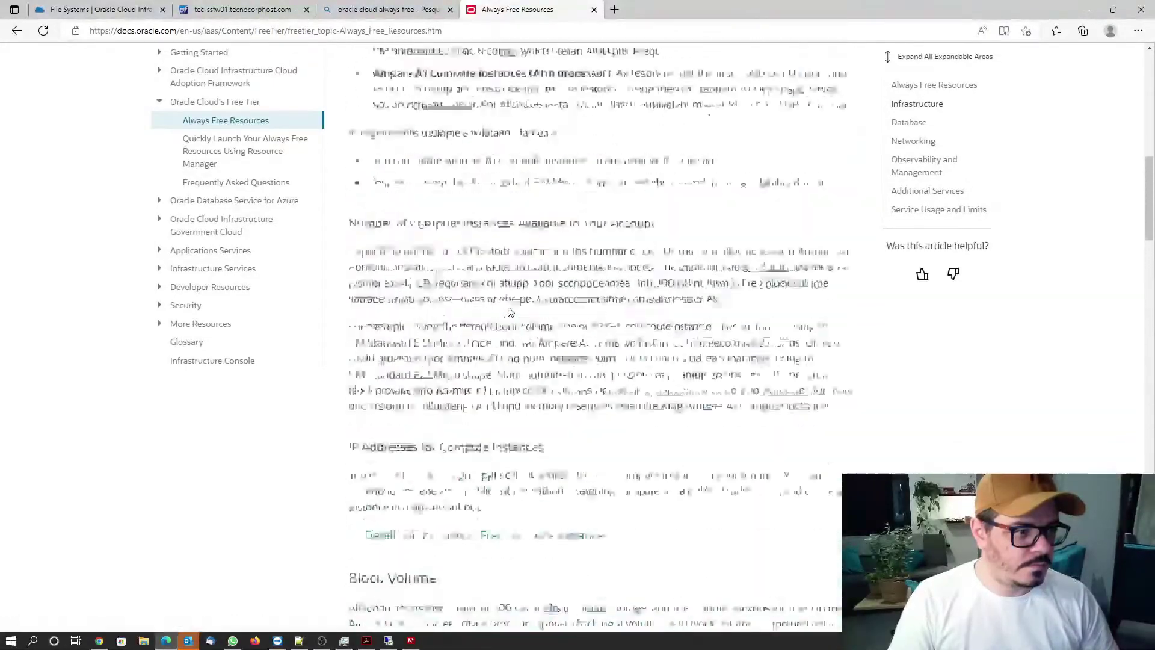
scroll(510, 312, up, 10)
scroll(510, 312, down, 15)
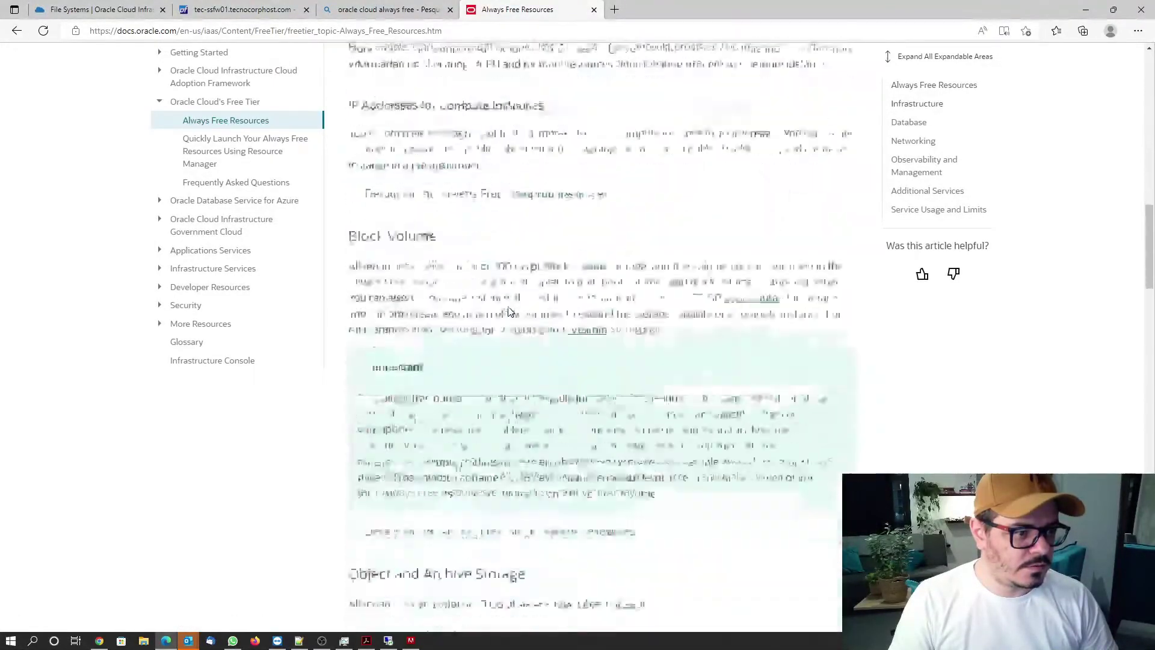
scroll(510, 312, down, 12)
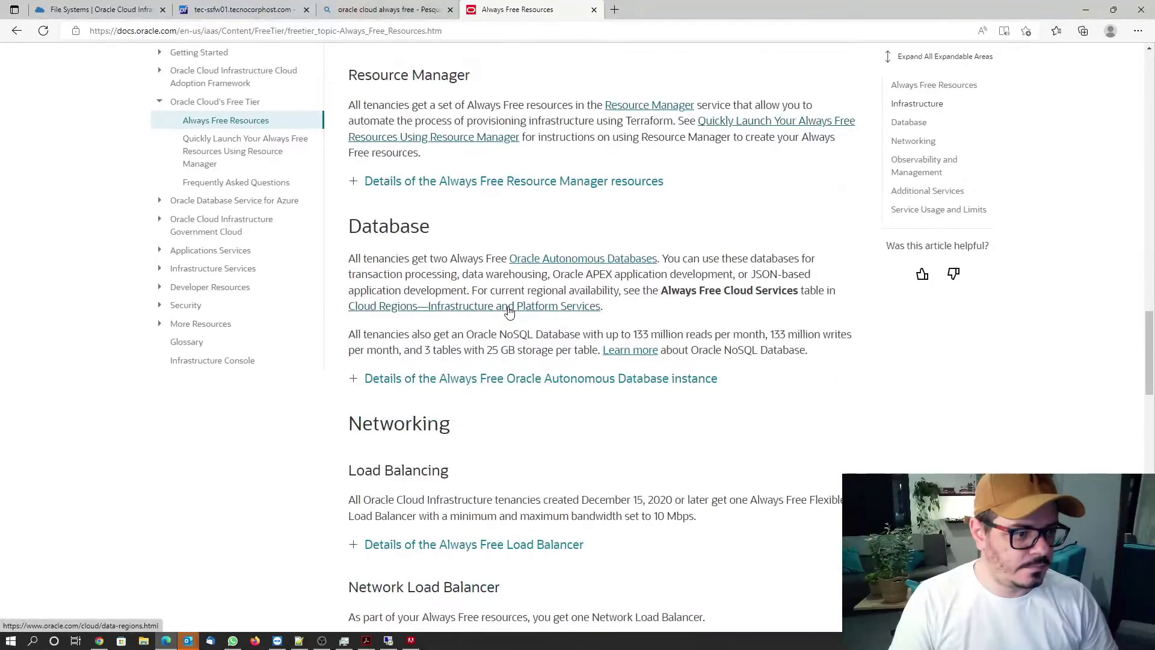
scroll(510, 312, down, 15)
scroll(510, 312, up, 12)
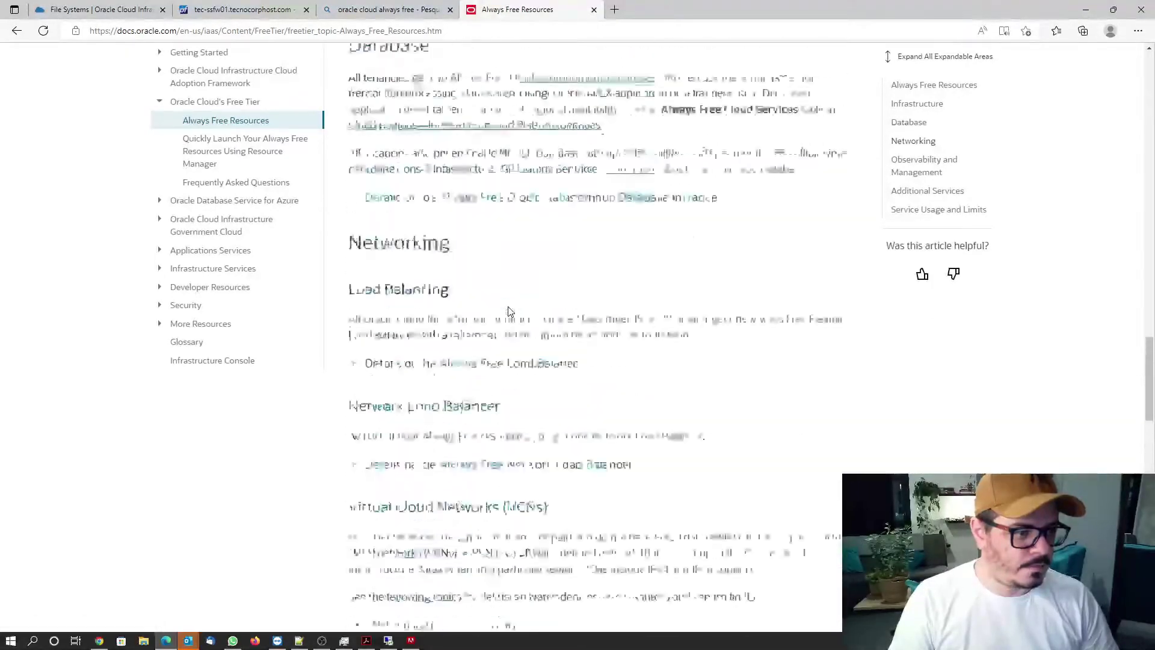
scroll(510, 312, up, 14)
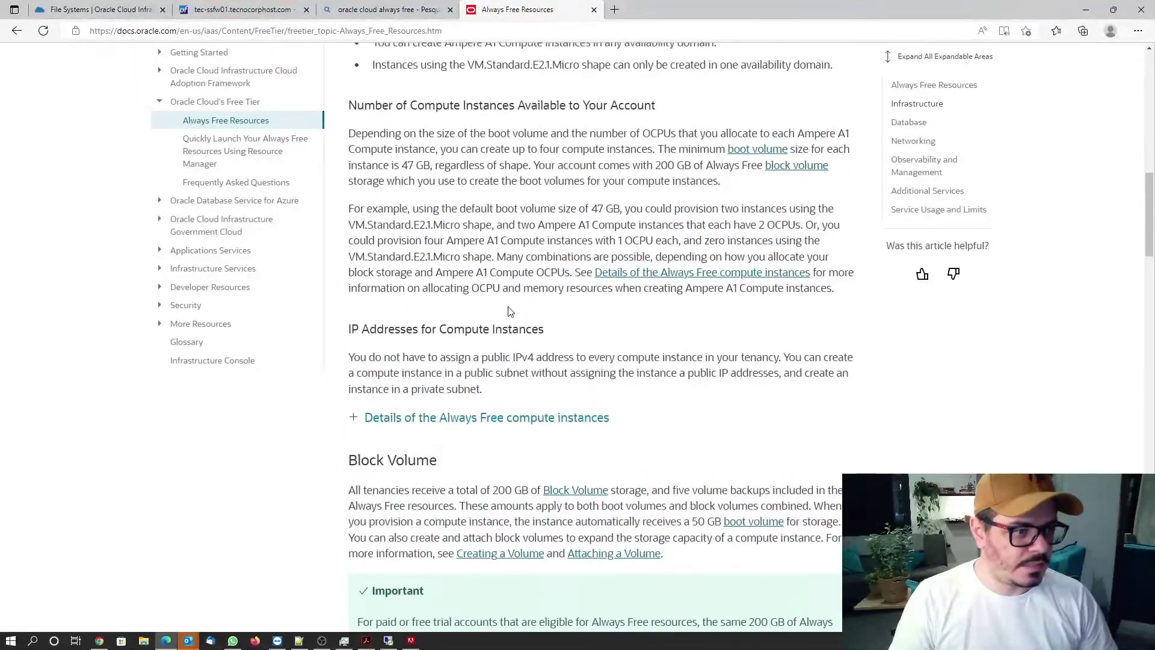
scroll(509, 312, up, 15)
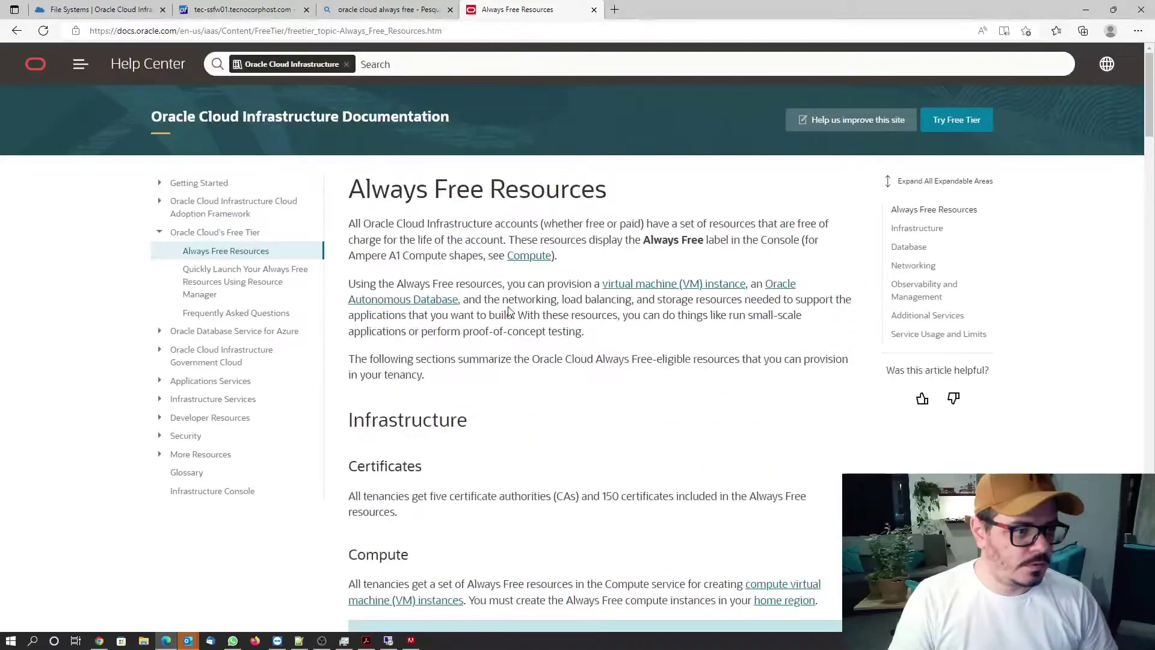
scroll(589, 331, down, 10)
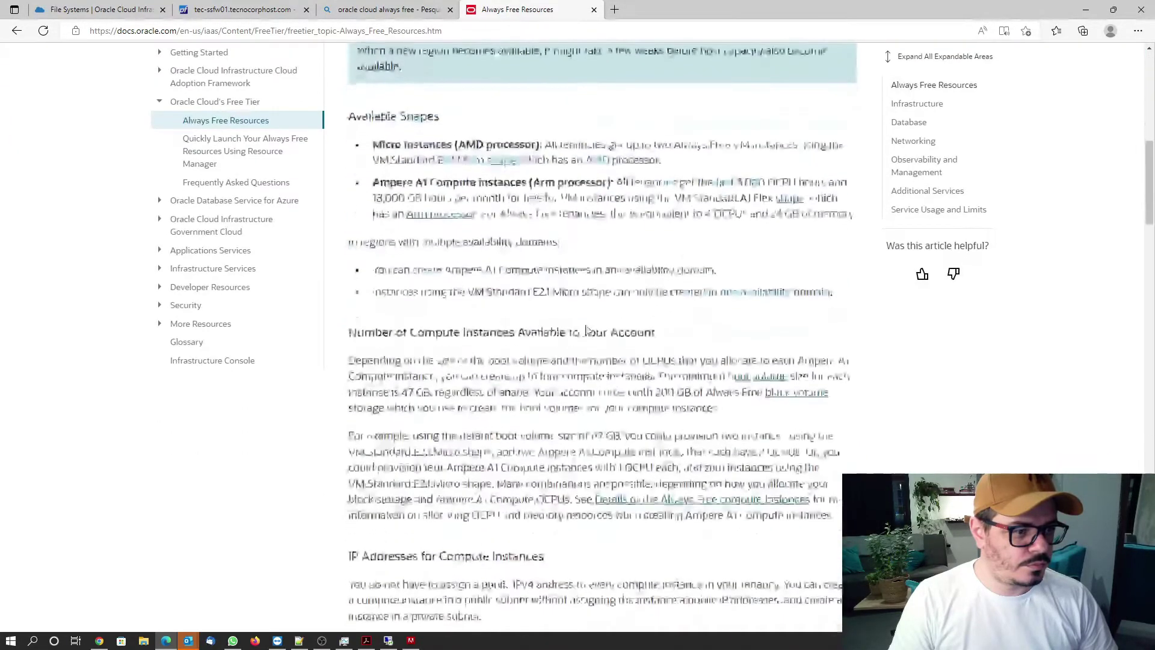
scroll(587, 326, down, 7)
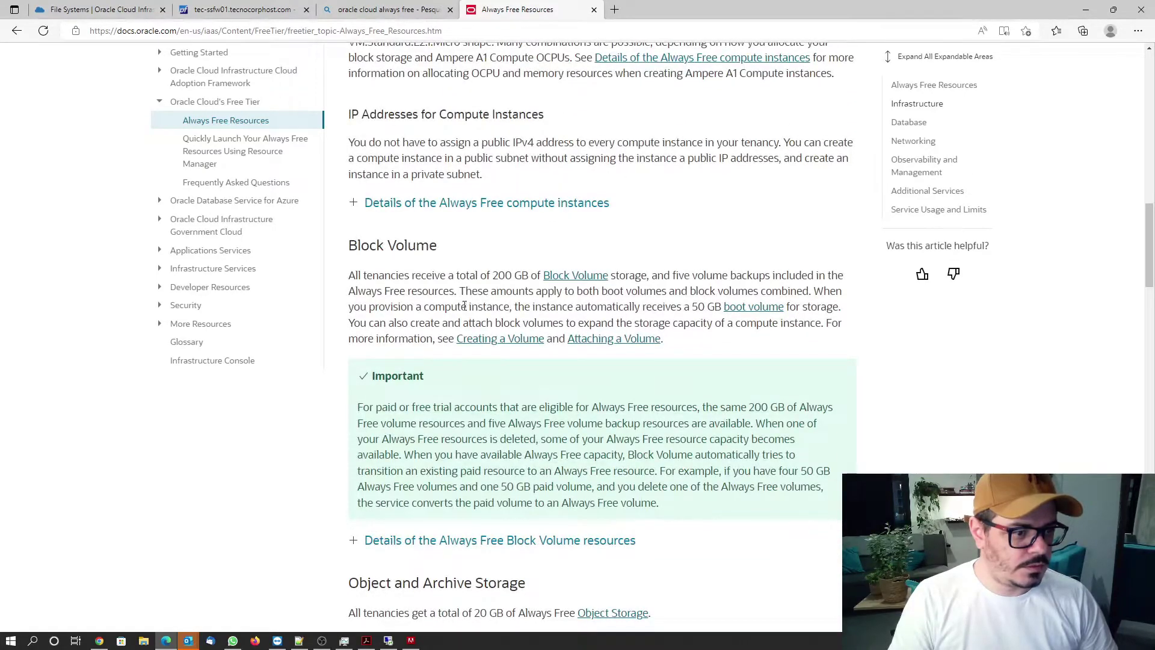
scroll(464, 306, down, 3)
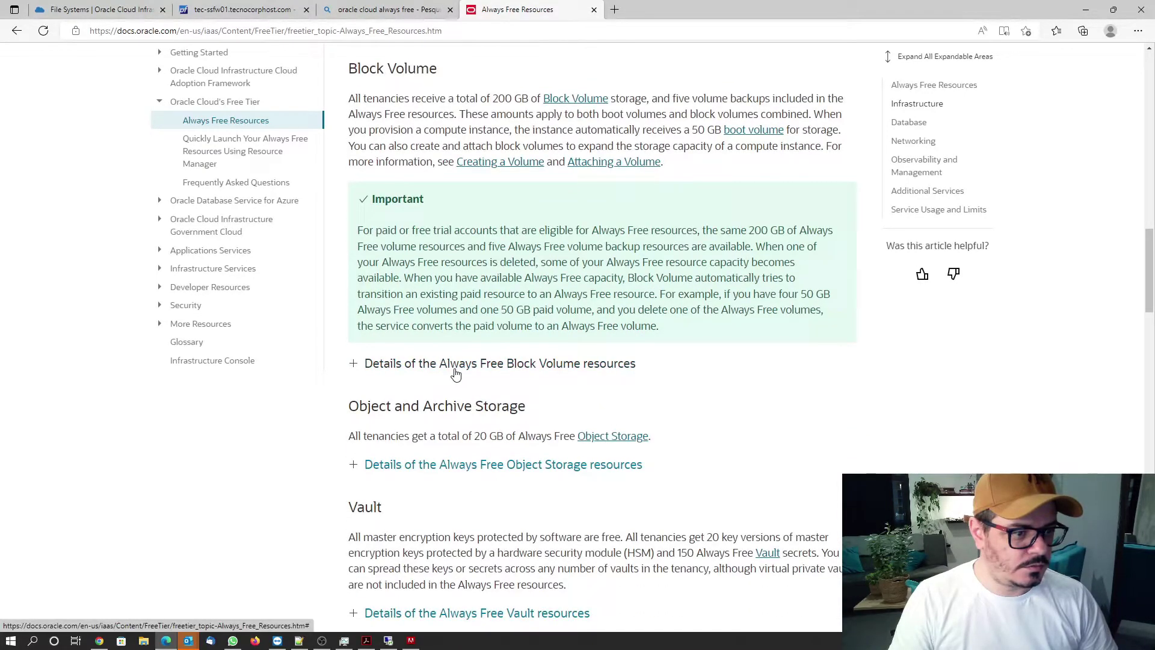
scroll(456, 373, down, 4)
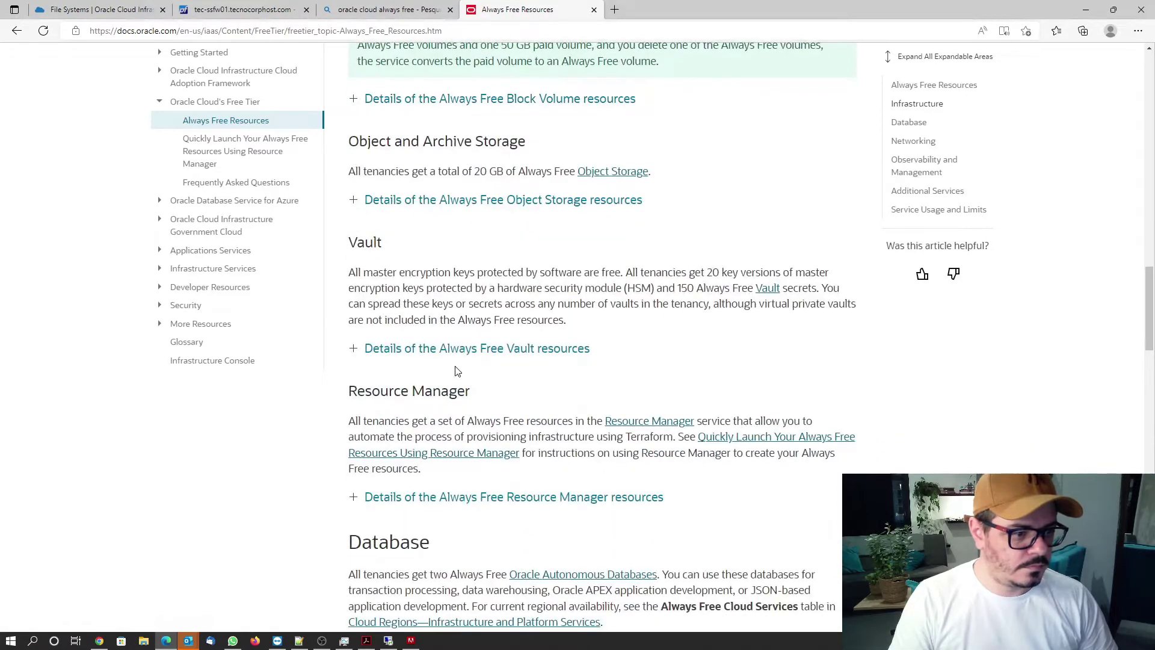
scroll(455, 369, up, 3)
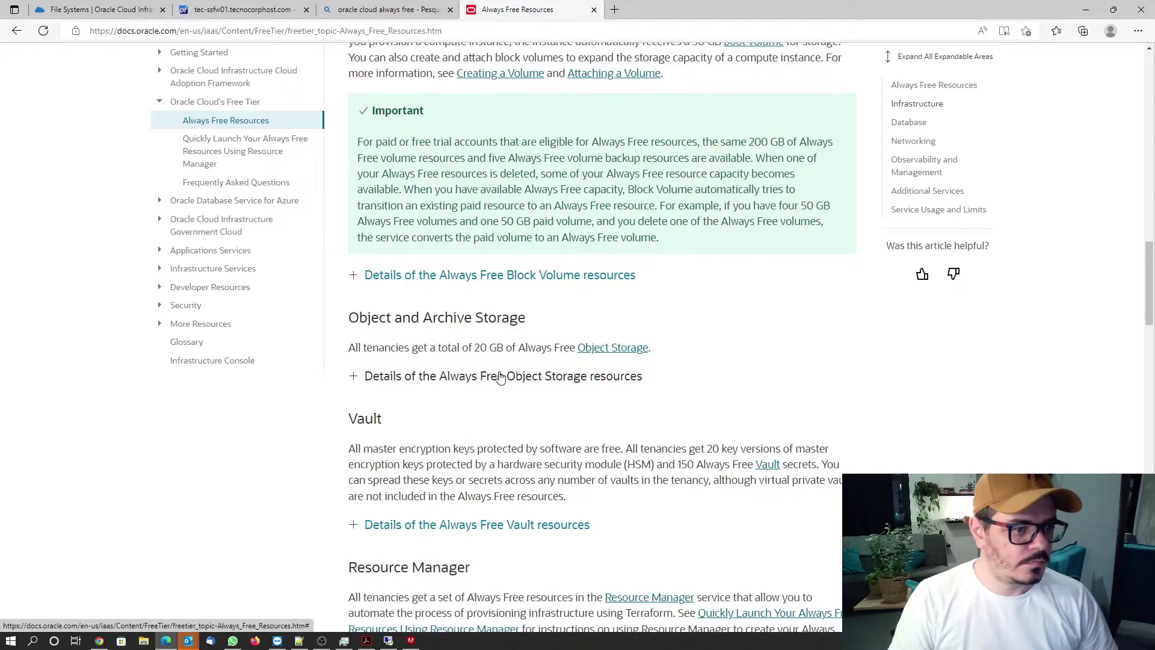
scroll(500, 376, up, 5)
scroll(497, 373, up, 15)
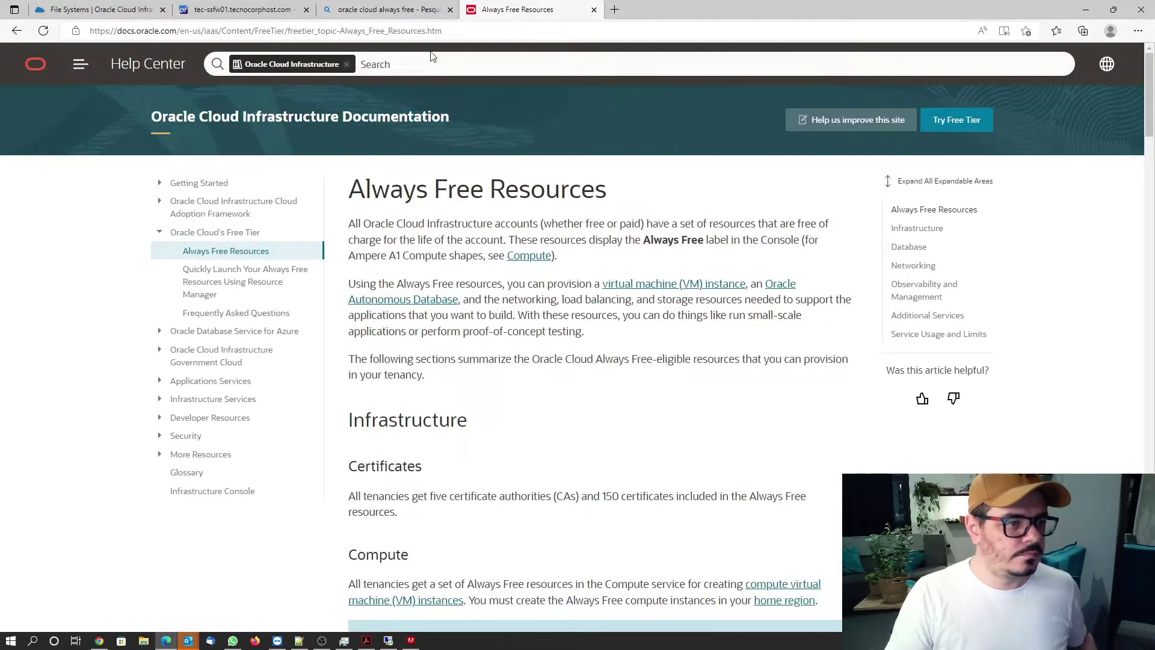
click(17, 31)
Search 'oracle cloud always free file storage' and open the Cloud Free Tier | Oracle page in a new tab.
scroll(352, 158, up, 1)
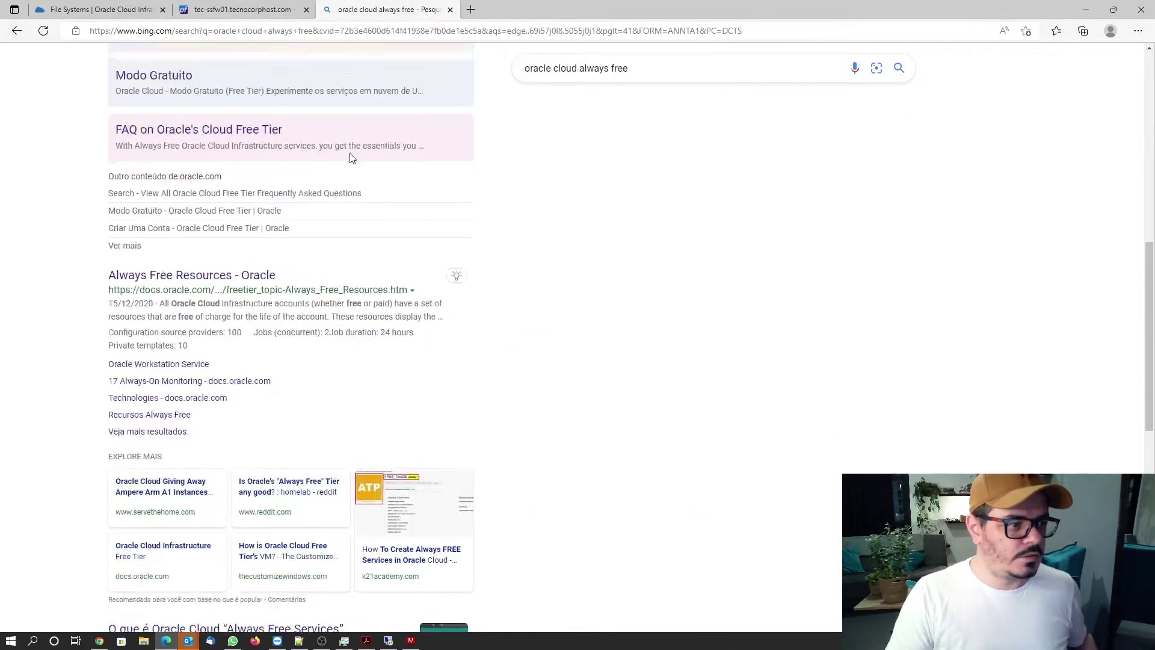
scroll(352, 158, up, 10)
text(fil)
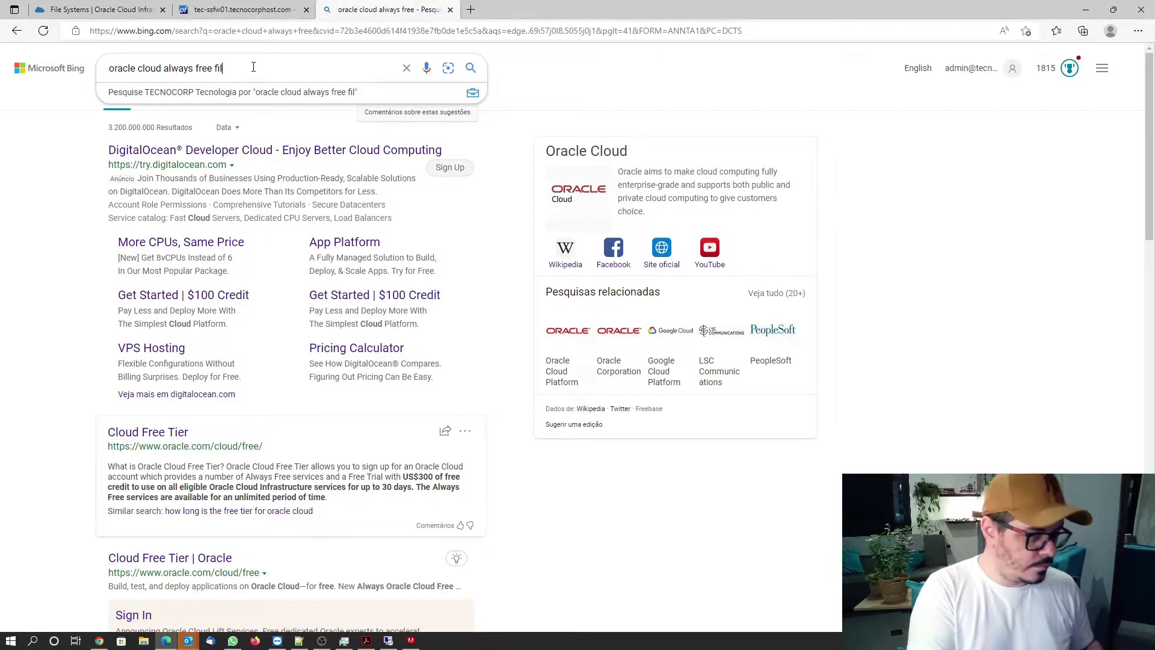
text(e storage)
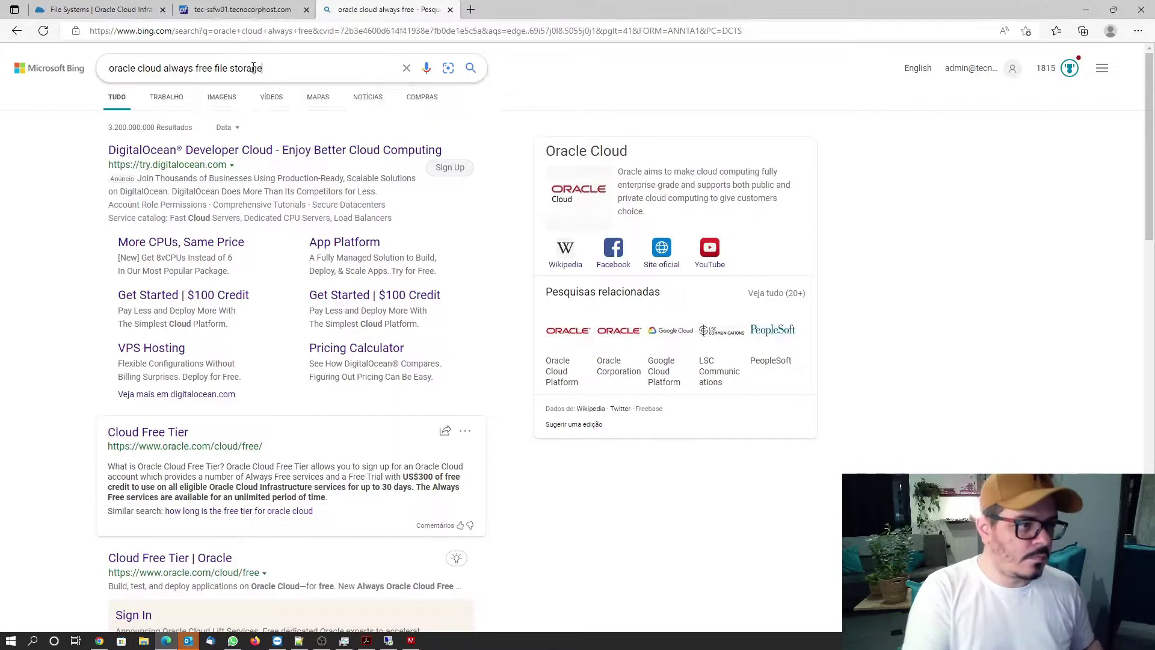
key(Return)
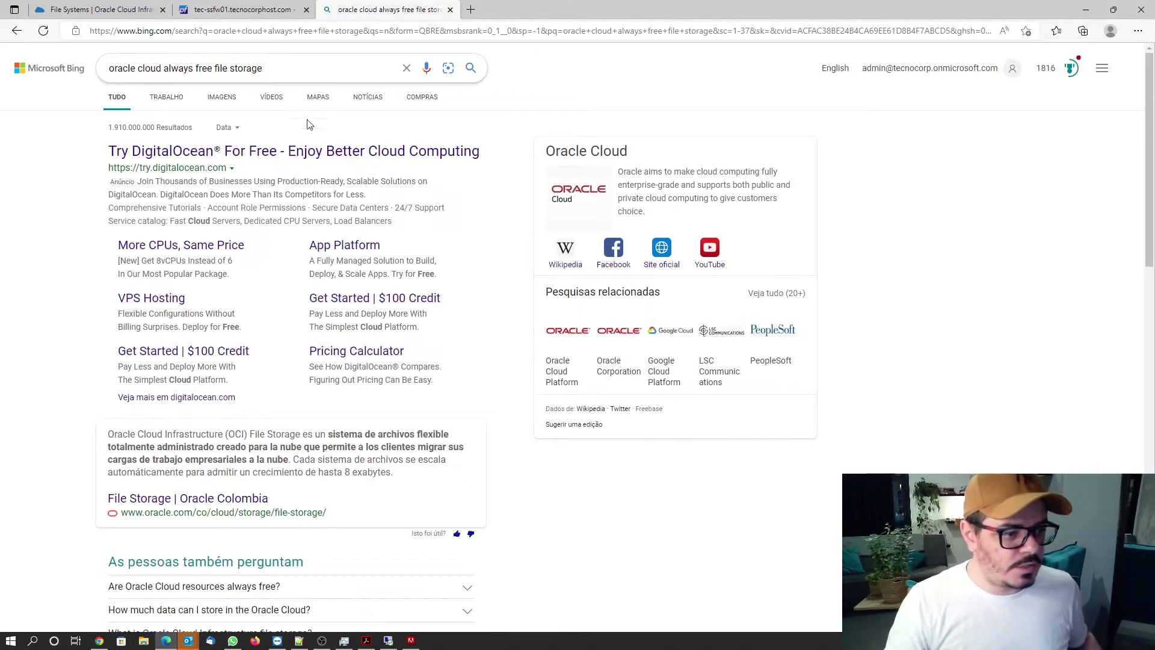
scroll(77, 283, down, 6)
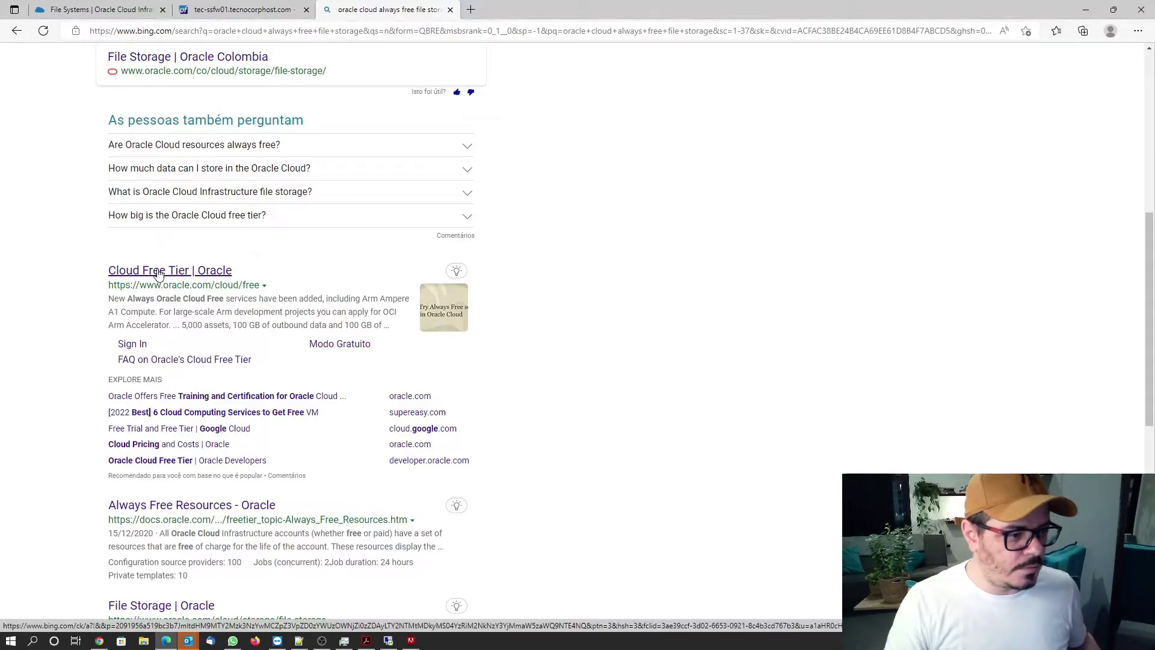
right_click(158, 274)
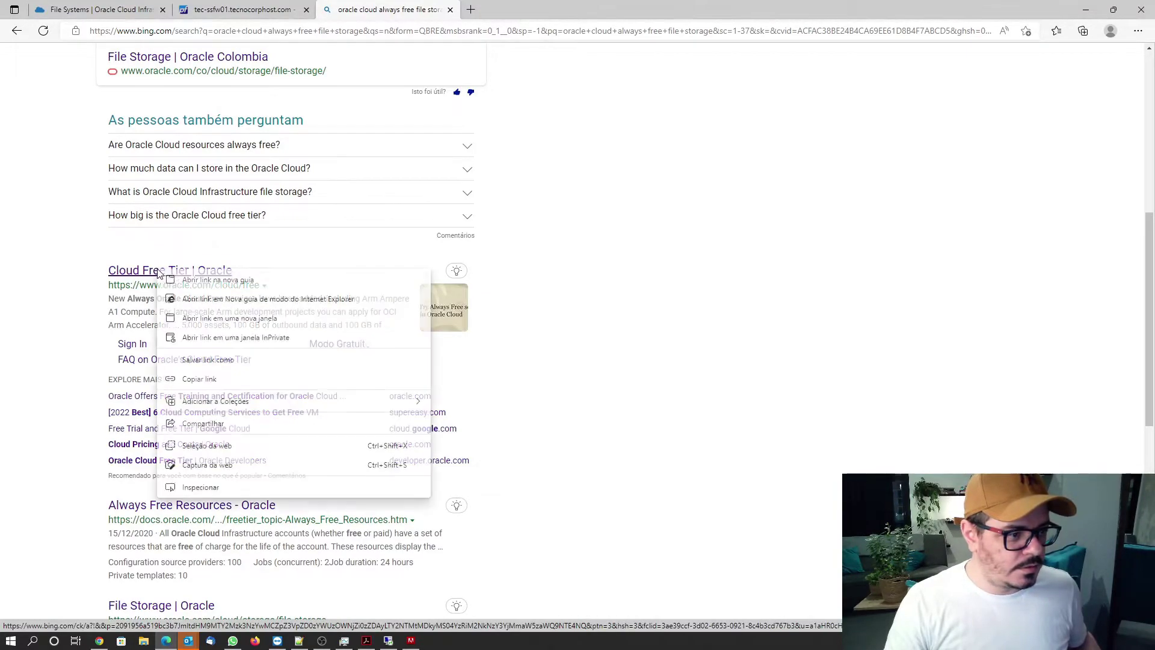
click(188, 280)
click(528, 14)
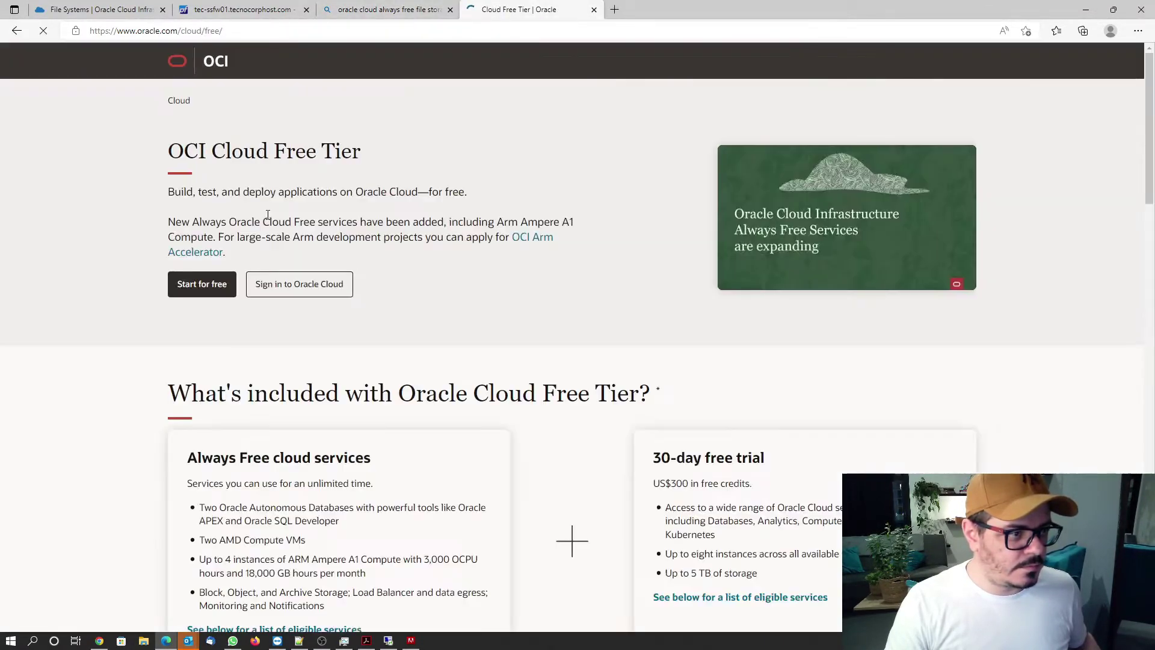
Jump to the Always Free services list and highlight the 10 GB Archive Storage allowance.
scroll(241, 259, down, 5)
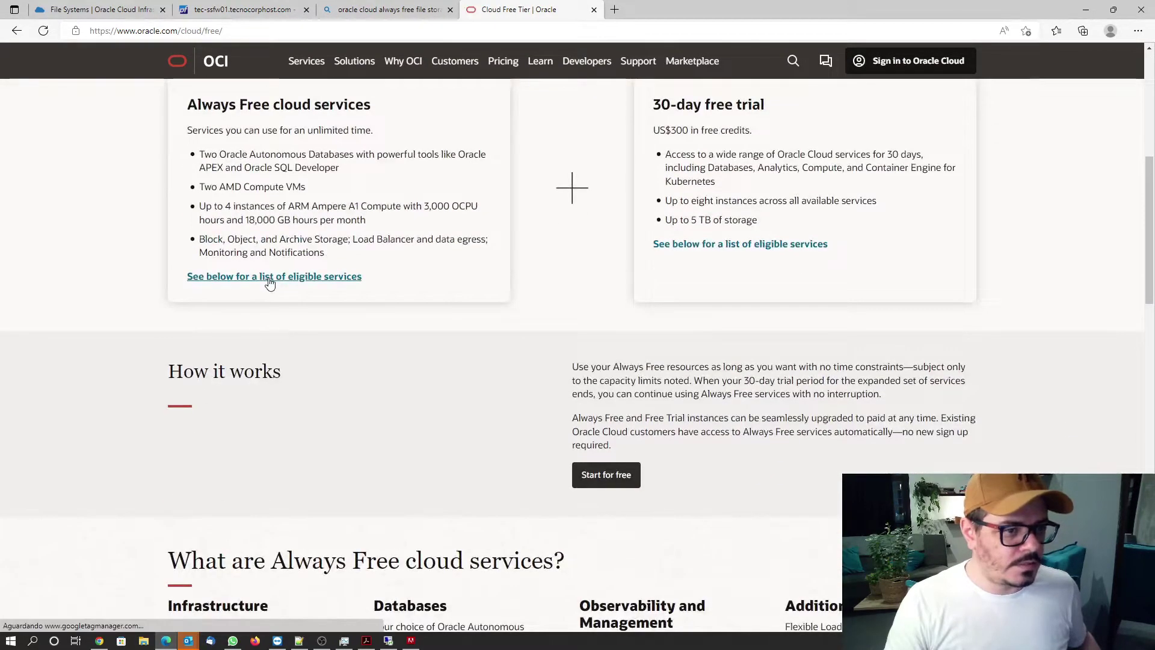
click(269, 278)
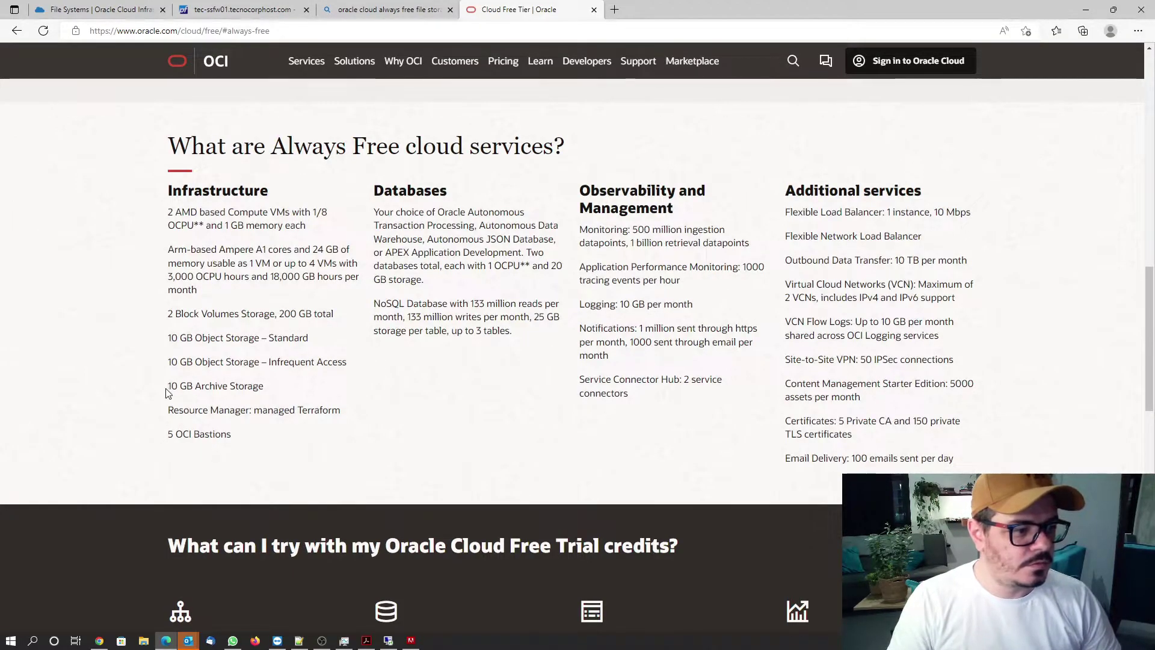
drag(169, 386, 257, 385)
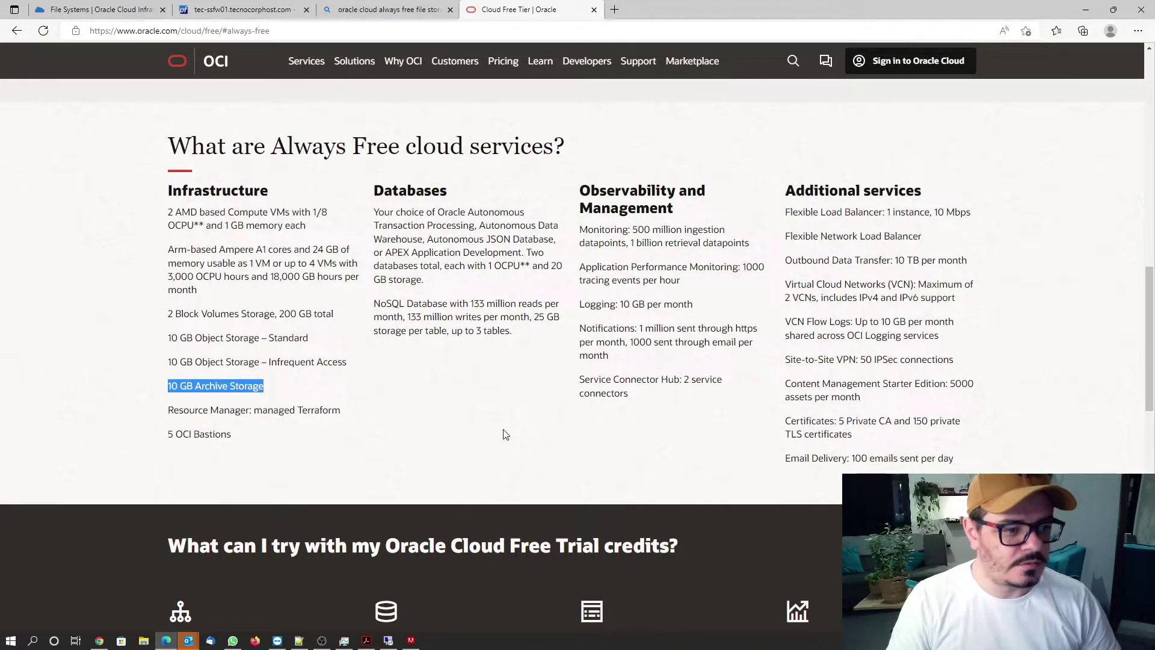
click(426, 451)
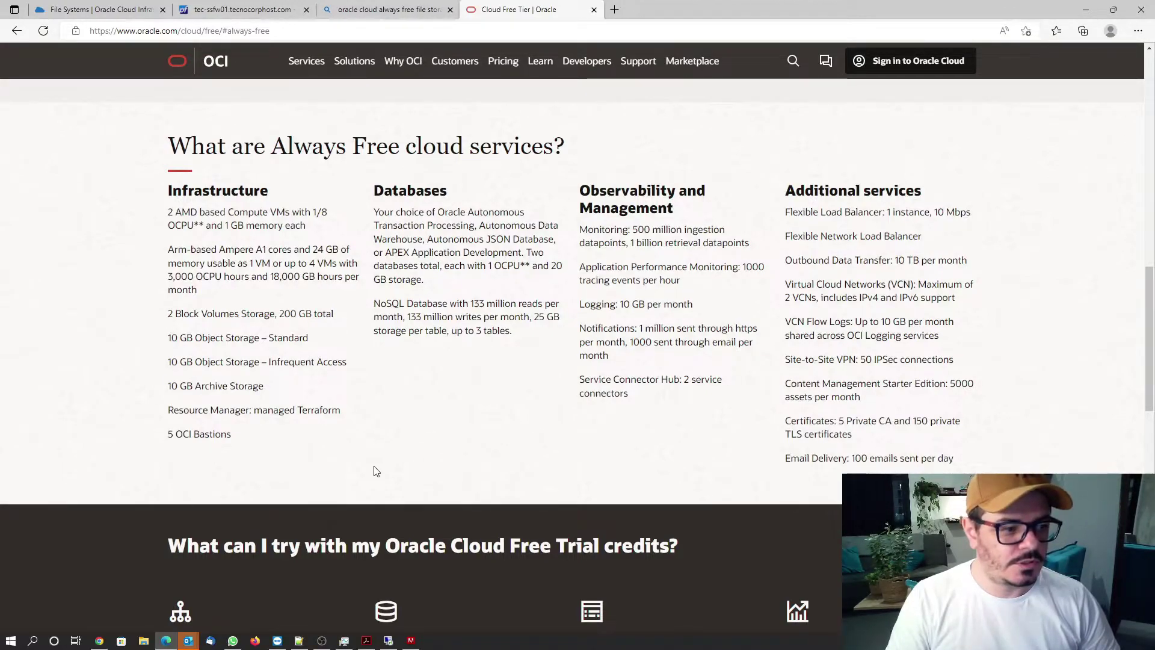
scroll(374, 470, up, 3)
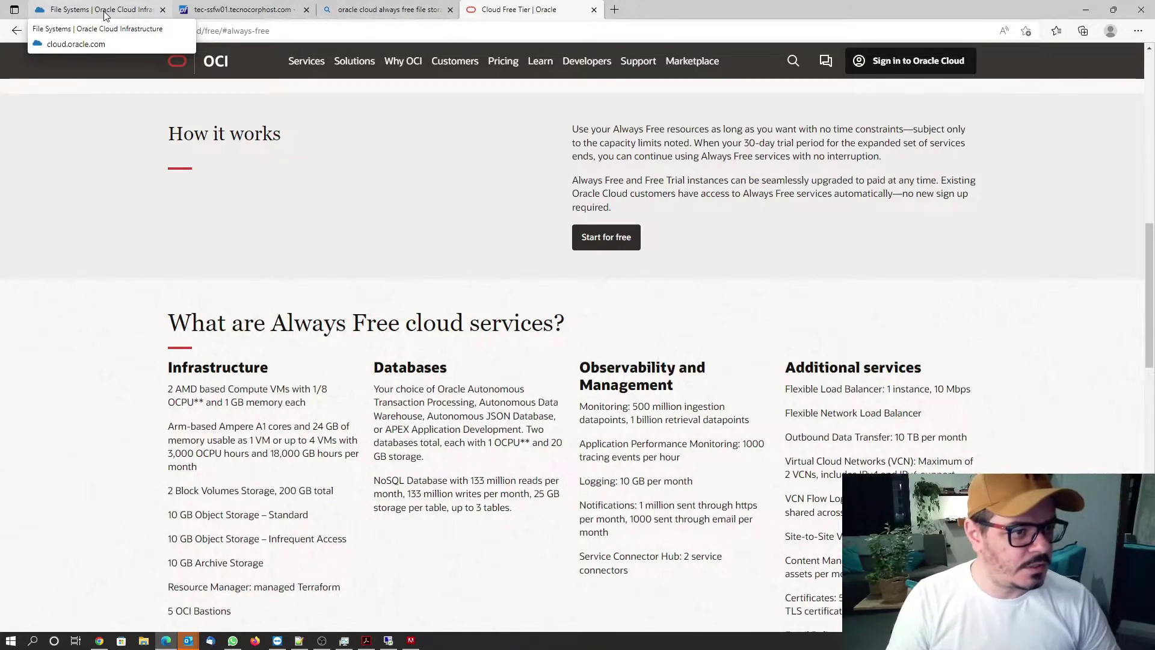
click(103, 15)
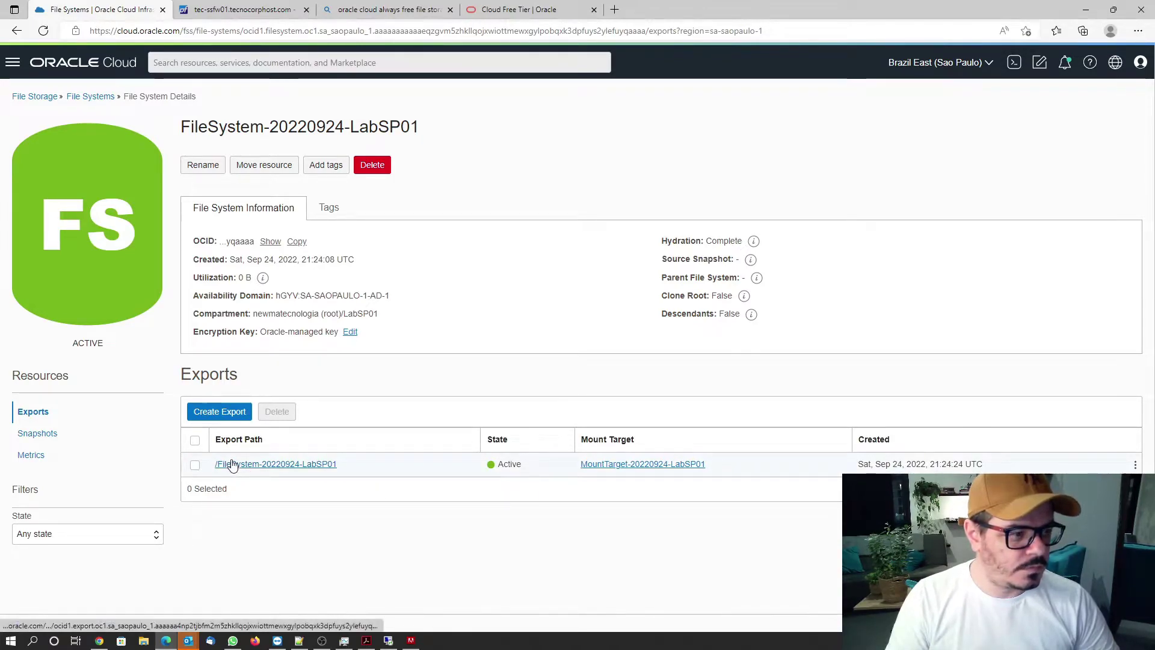
Check the export's details, noting NFS source 0.0.0.0/0, then return to the File Systems list.
mouse_move(262, 277)
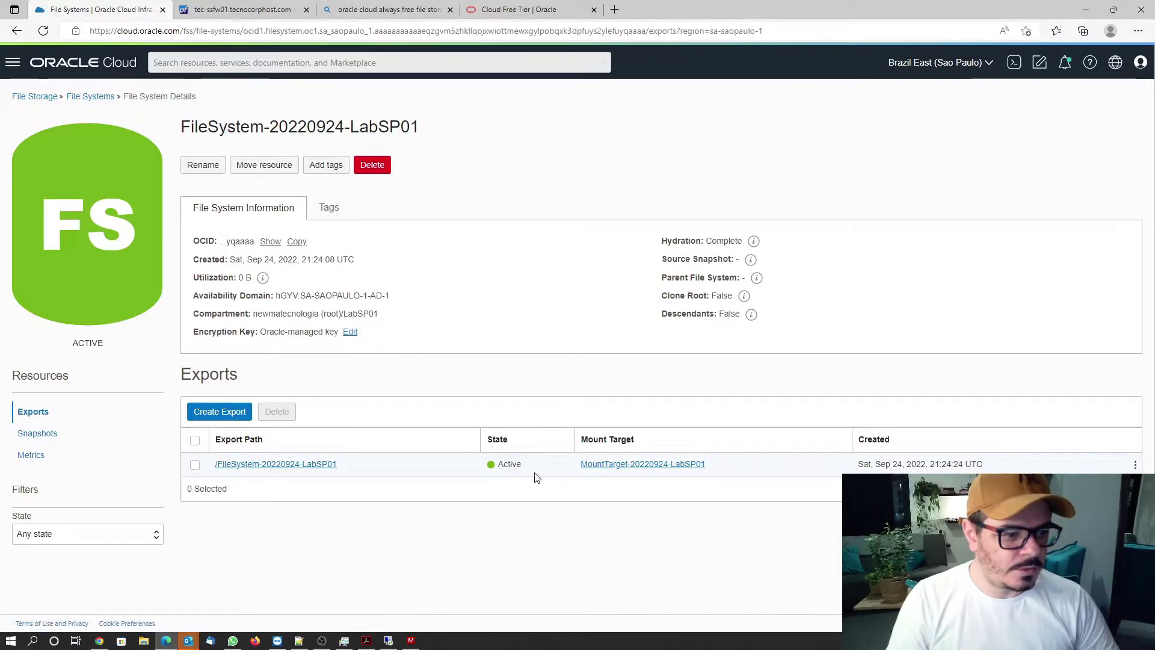
click(1137, 467)
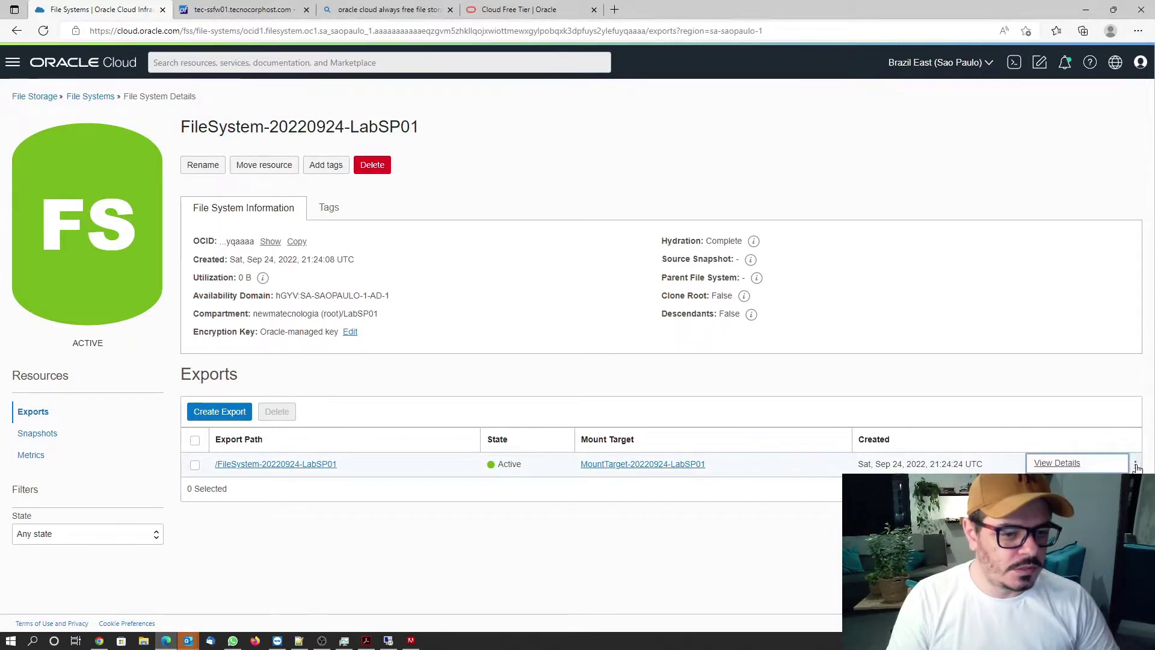
click(1055, 464)
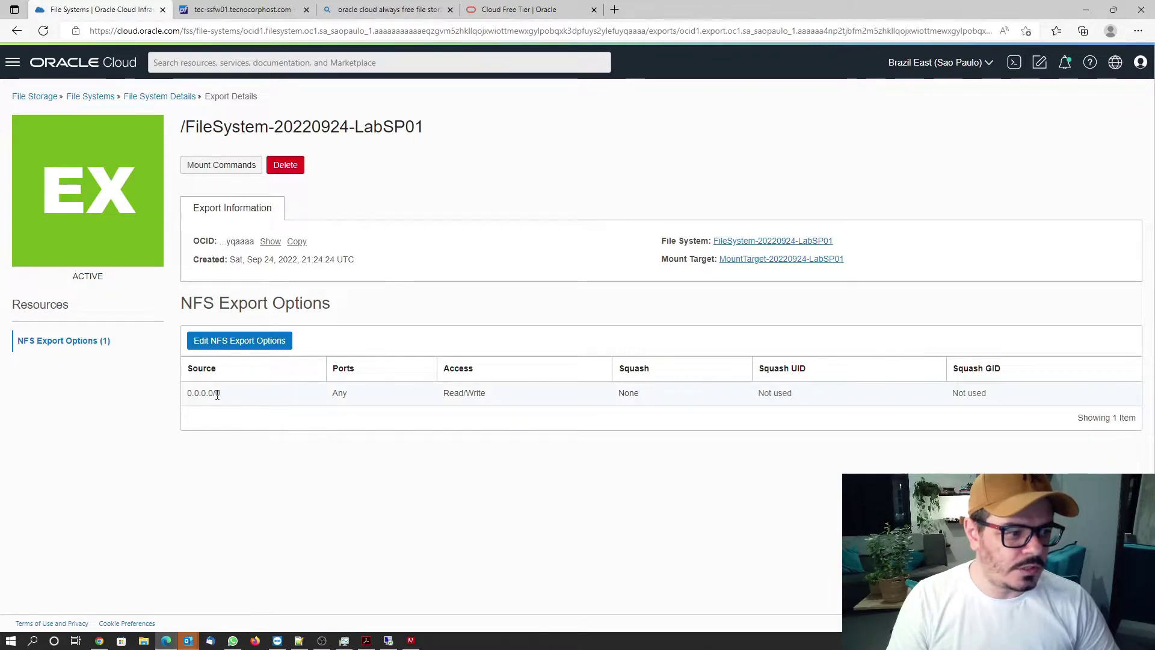
drag(221, 394, 187, 398)
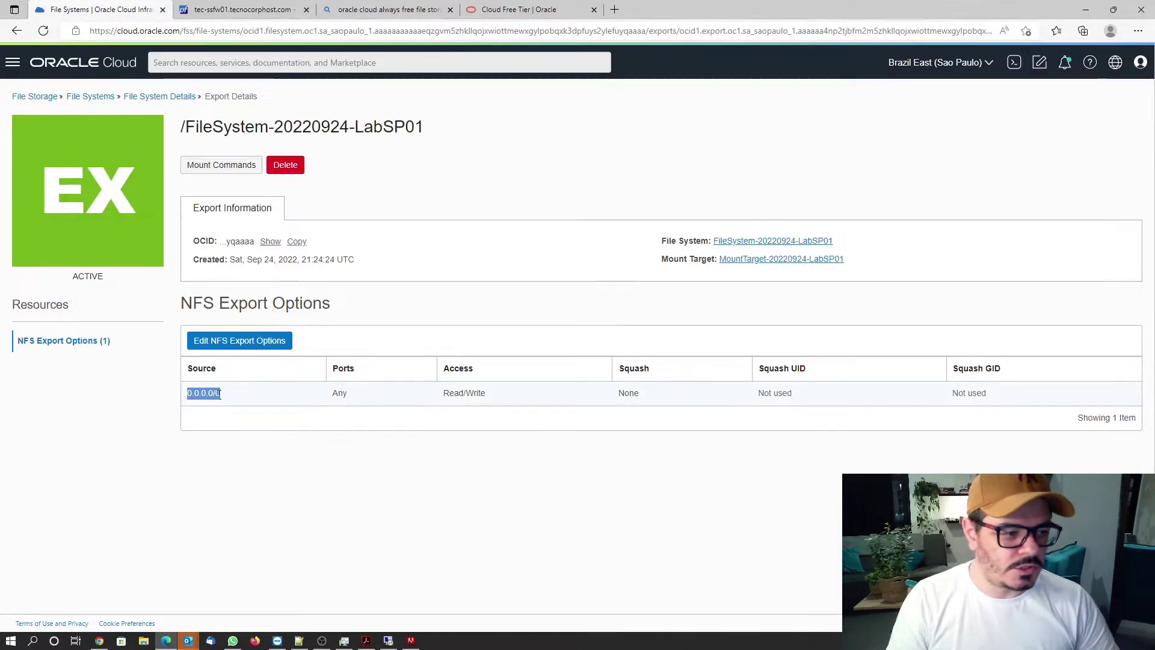
click(156, 100)
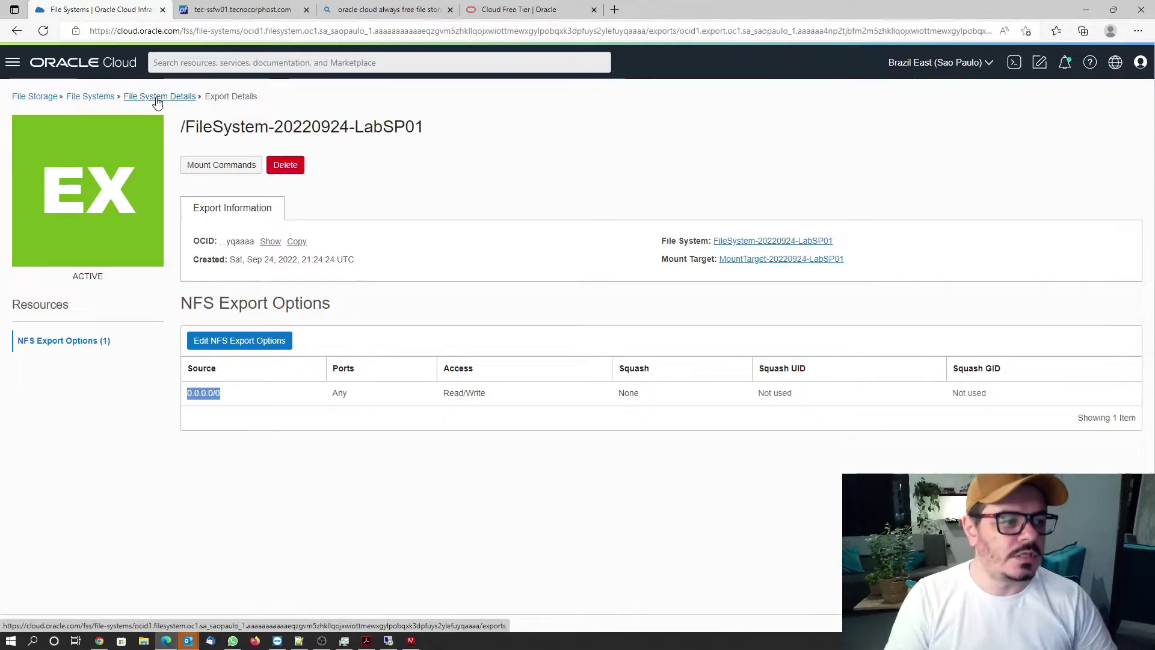
click(90, 98)
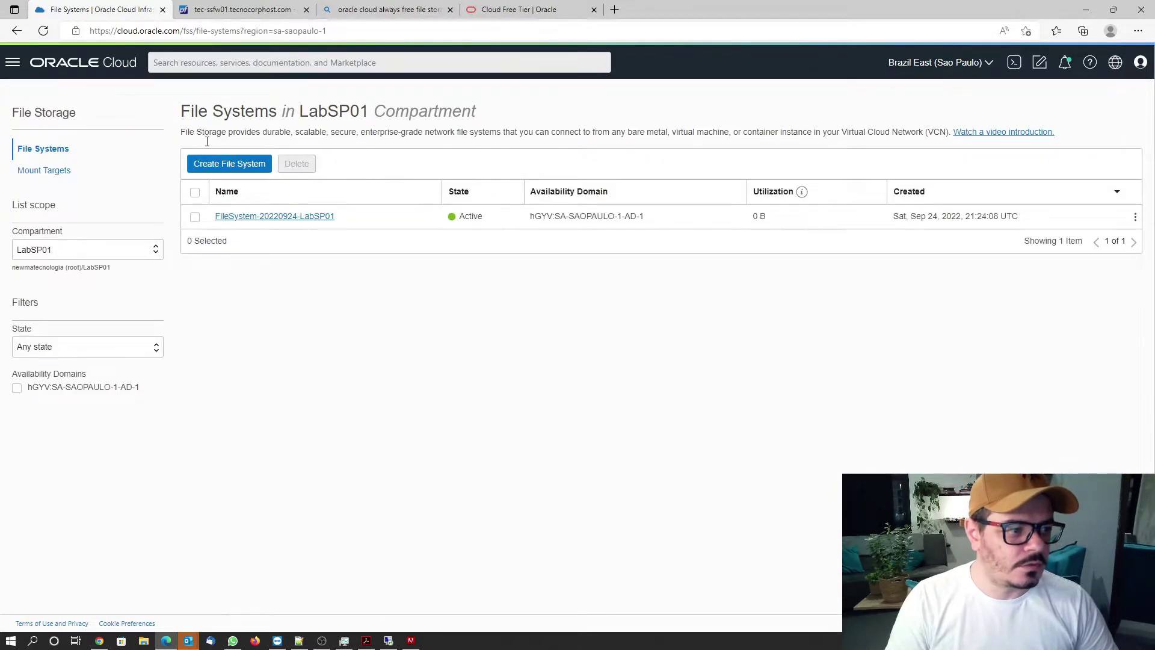
Open MountTarget-20220924-LabSP01's details from the mount targets list and display its Mount Commands.
click(283, 218)
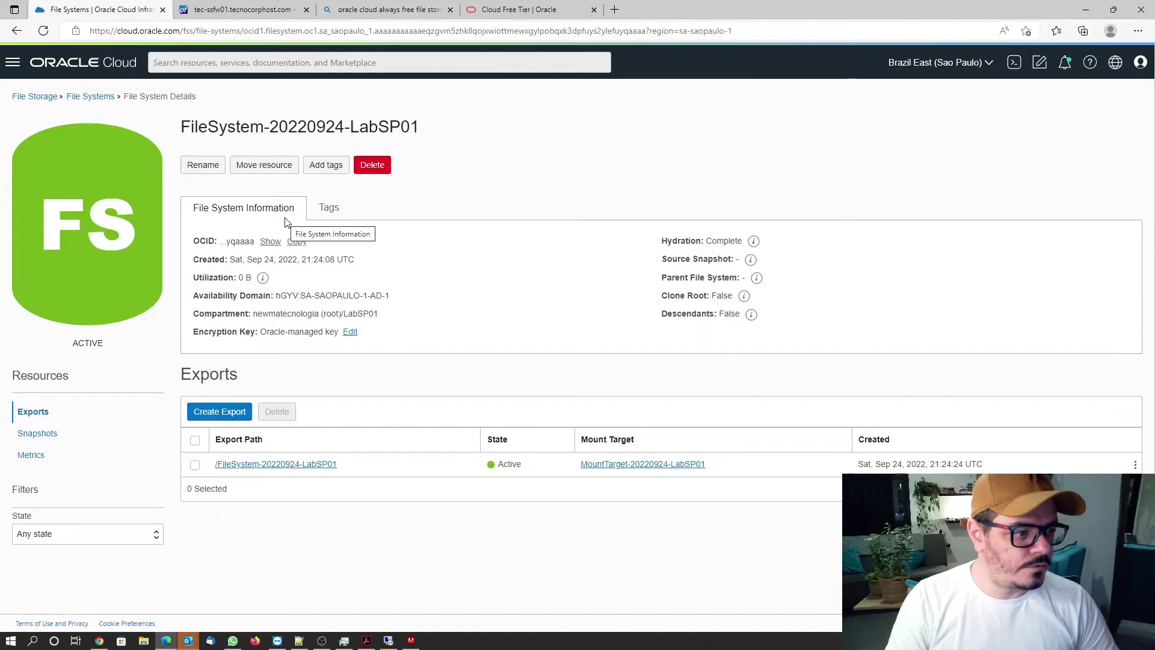
click(91, 98)
click(46, 171)
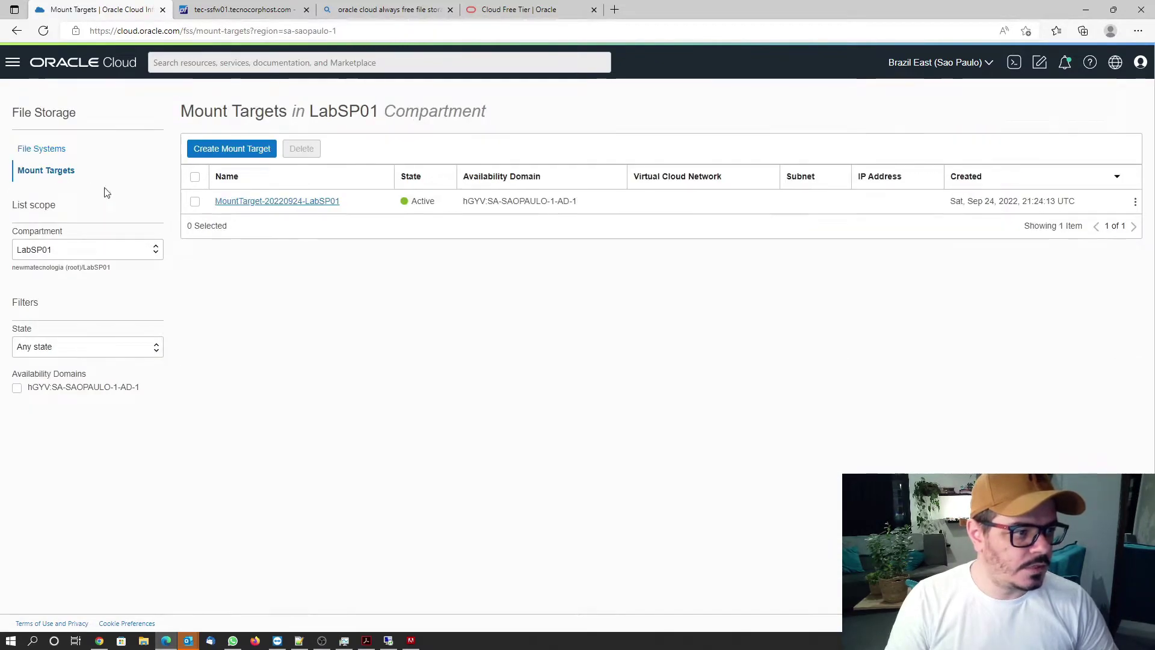
click(1136, 202)
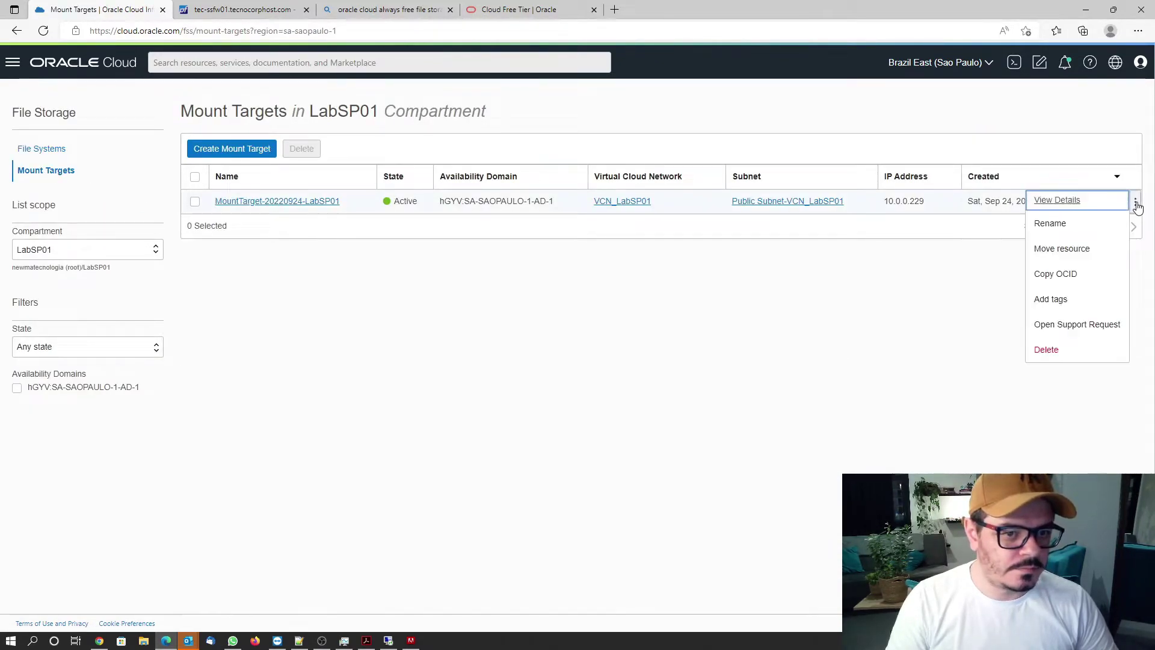
click(271, 202)
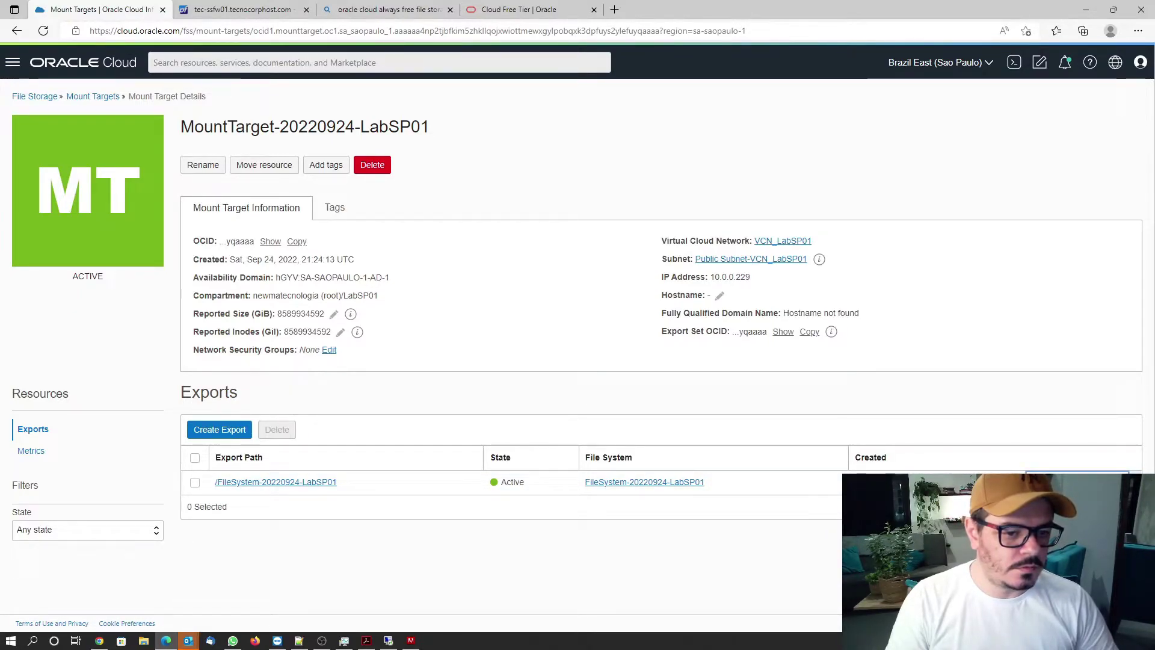
click(1067, 500)
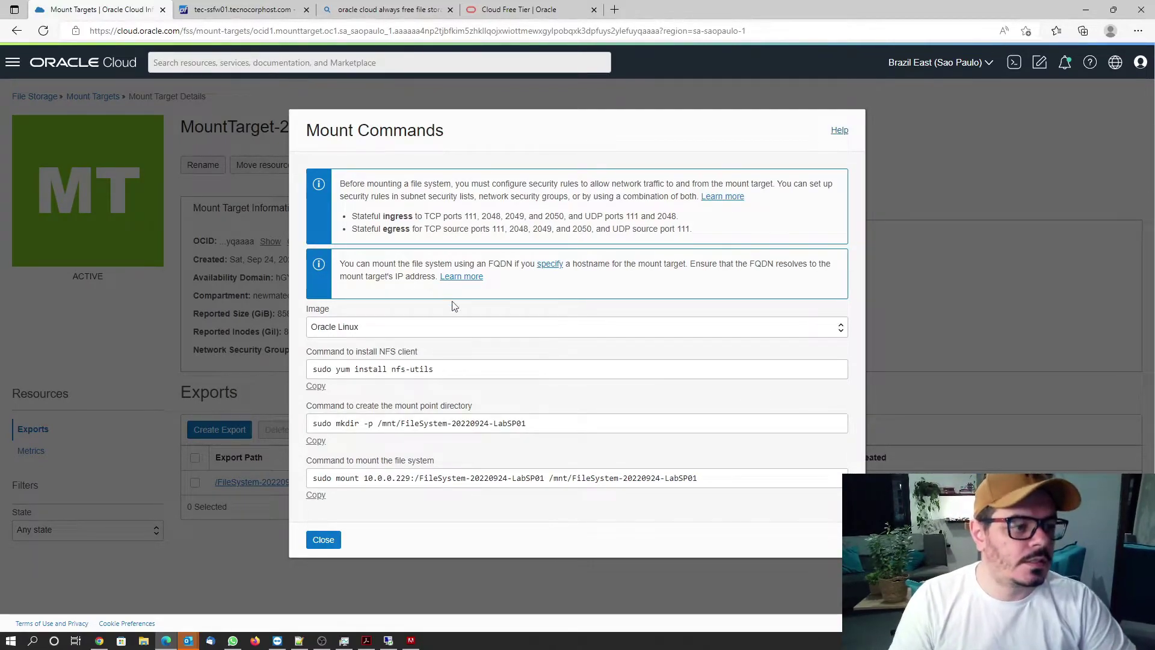
click(396, 330)
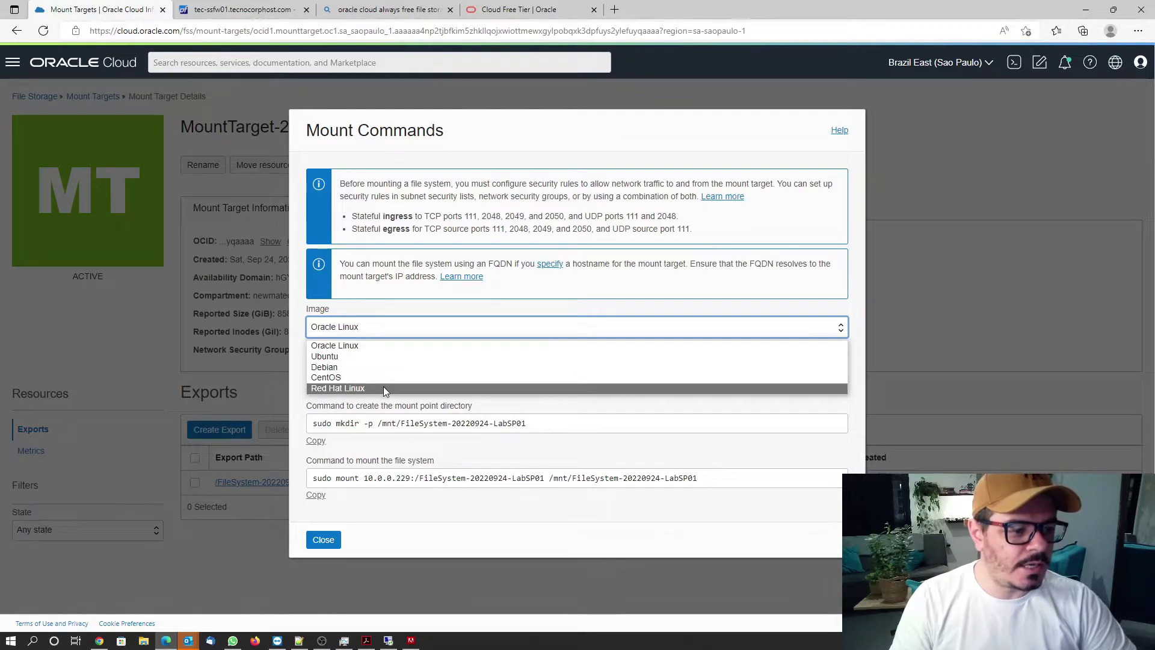
Switch the mount commands to Ubuntu and review the nfs-common install, mkdir and mount commands.
click(431, 522)
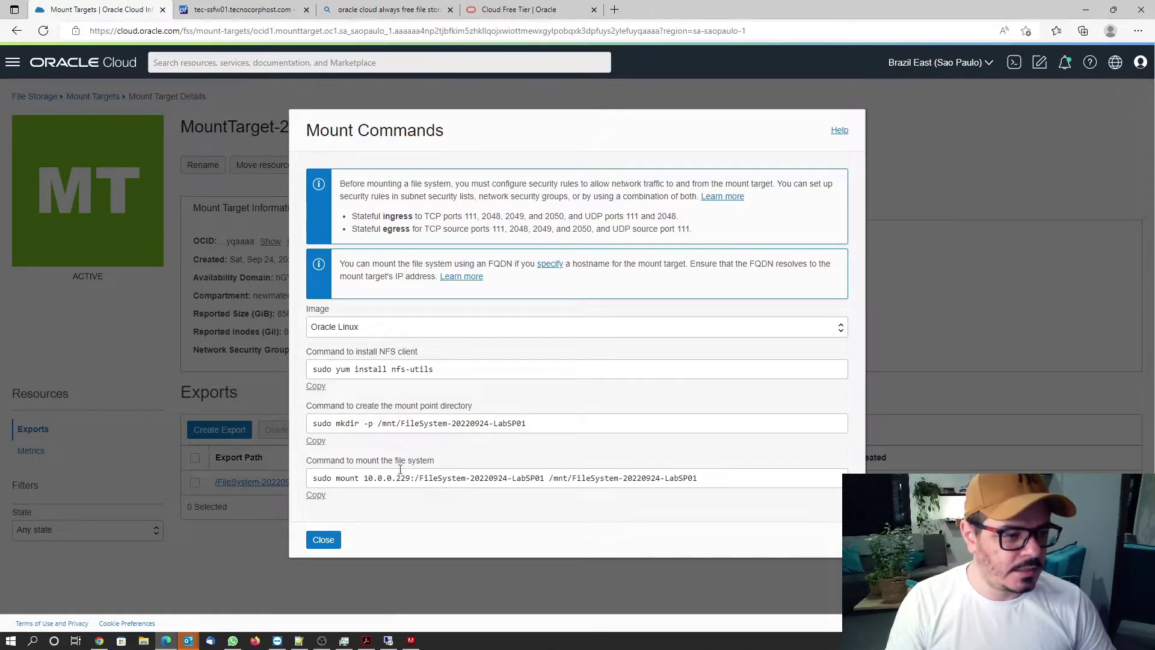
click(347, 330)
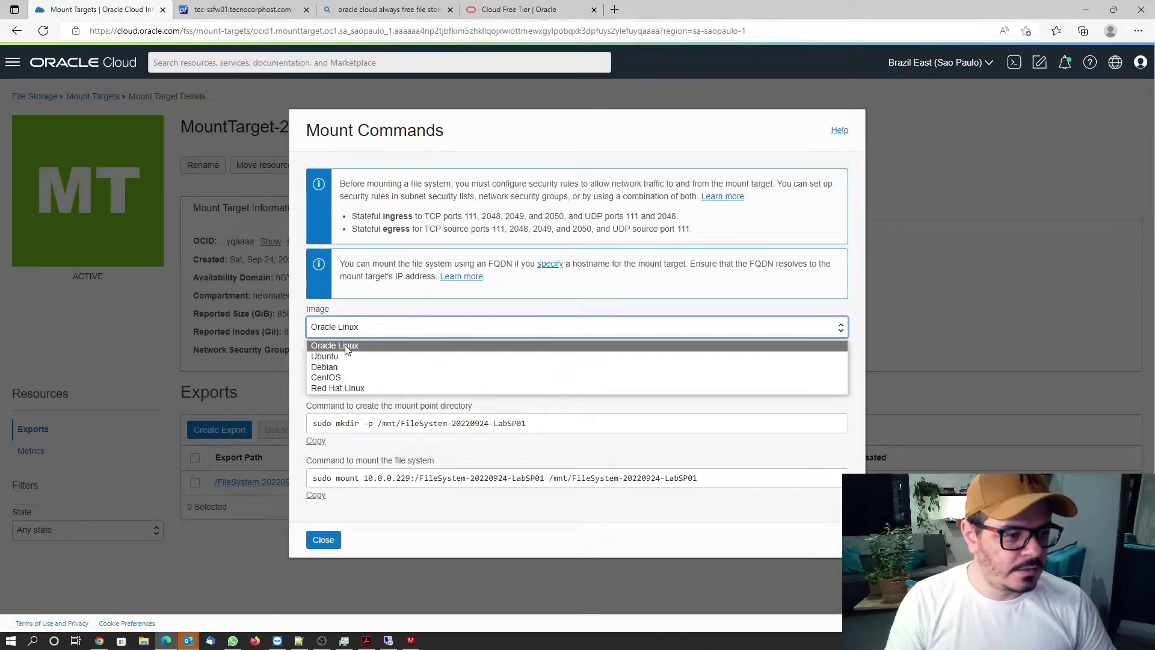
click(345, 358)
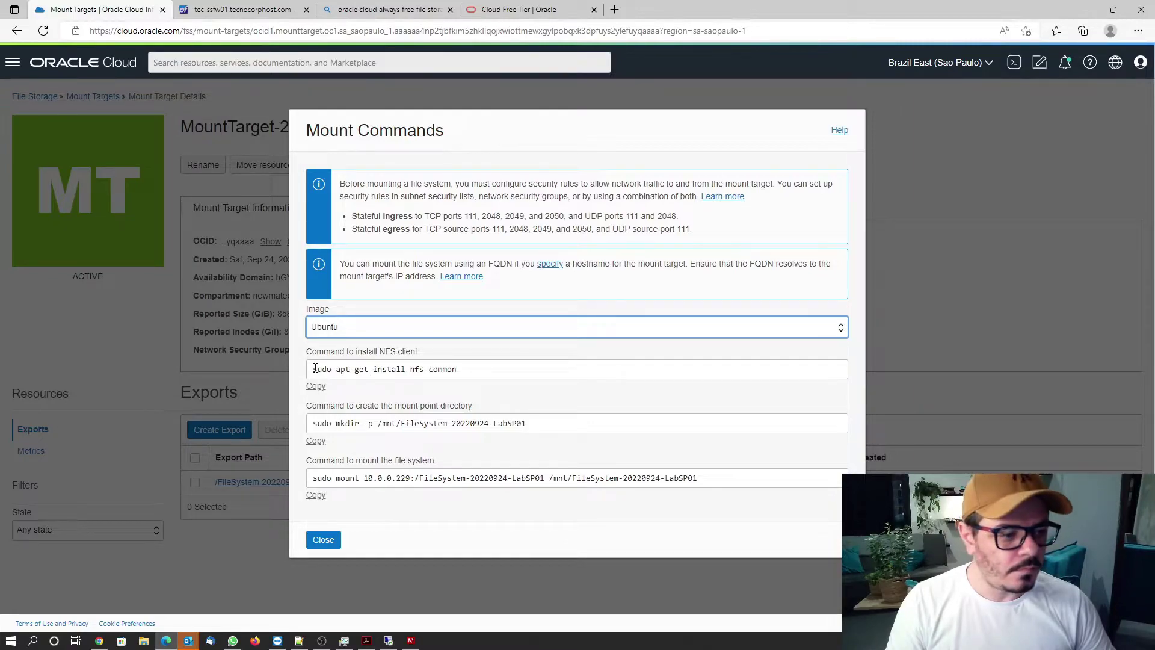
drag(315, 367, 484, 372)
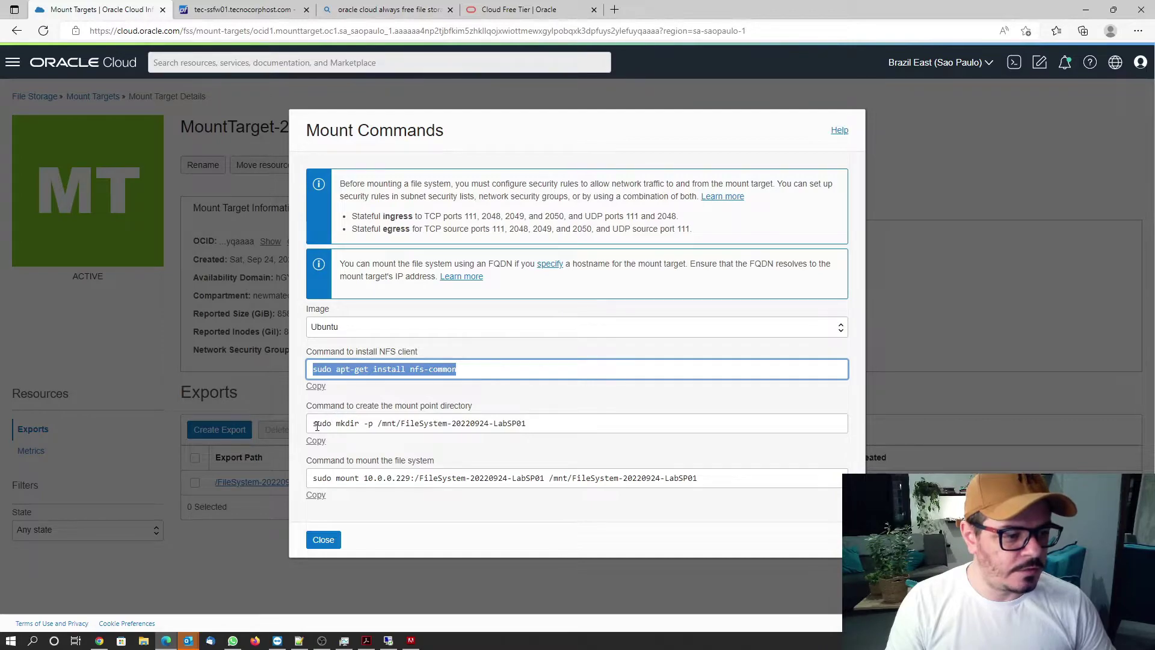
drag(313, 426, 563, 428)
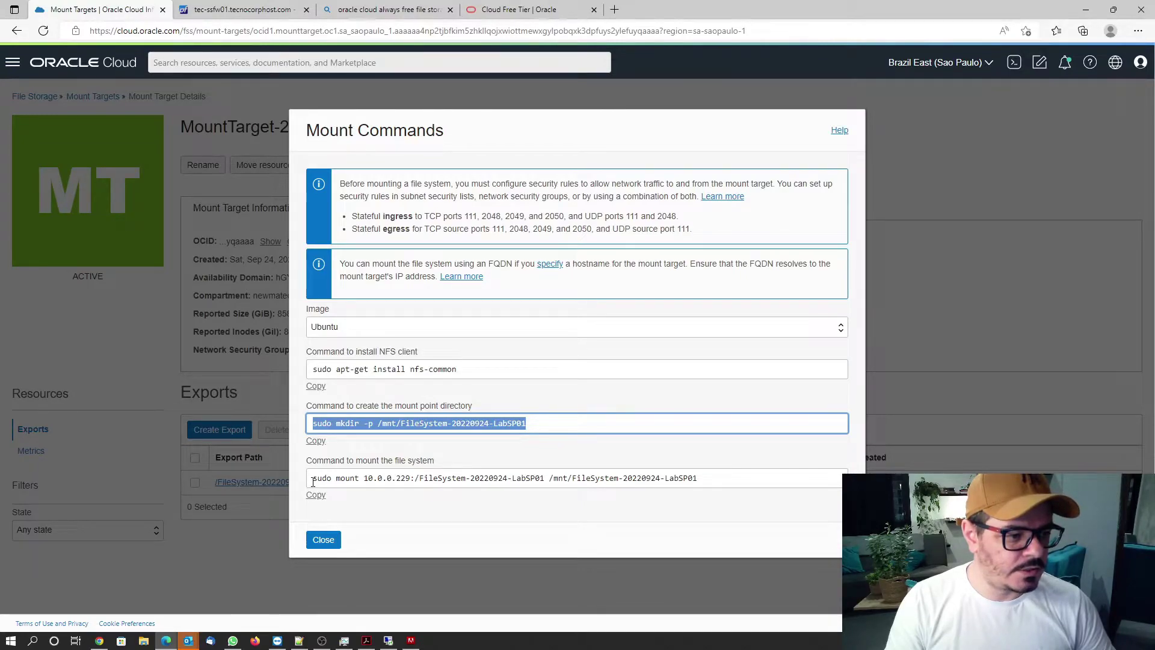
drag(313, 482, 734, 495)
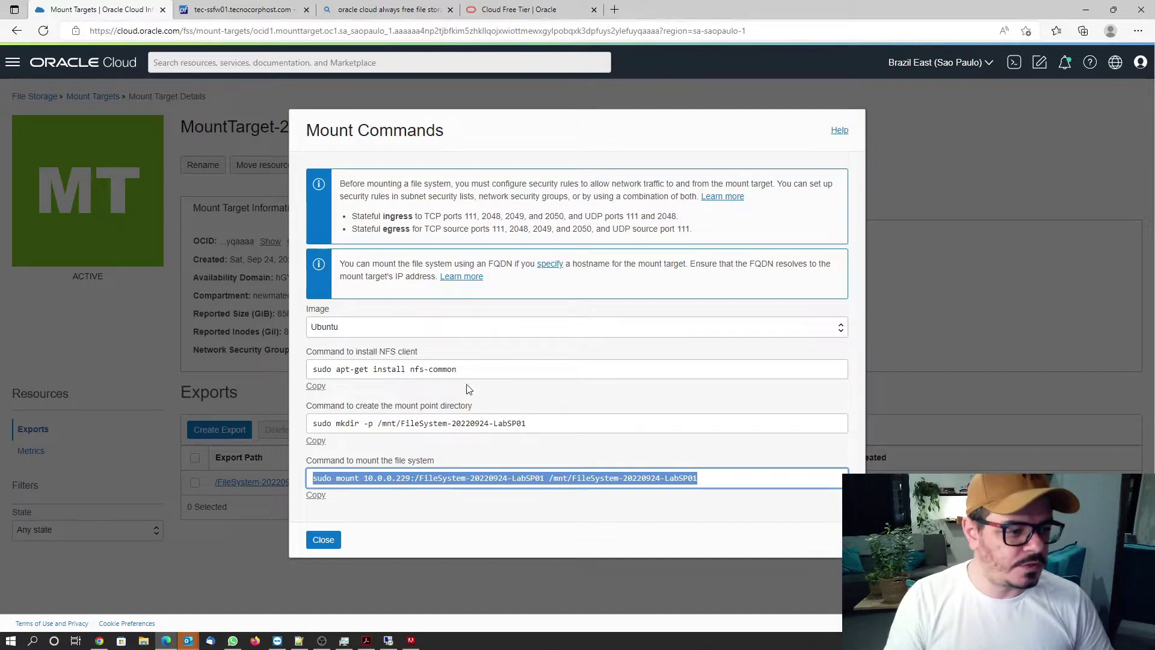
click(489, 527)
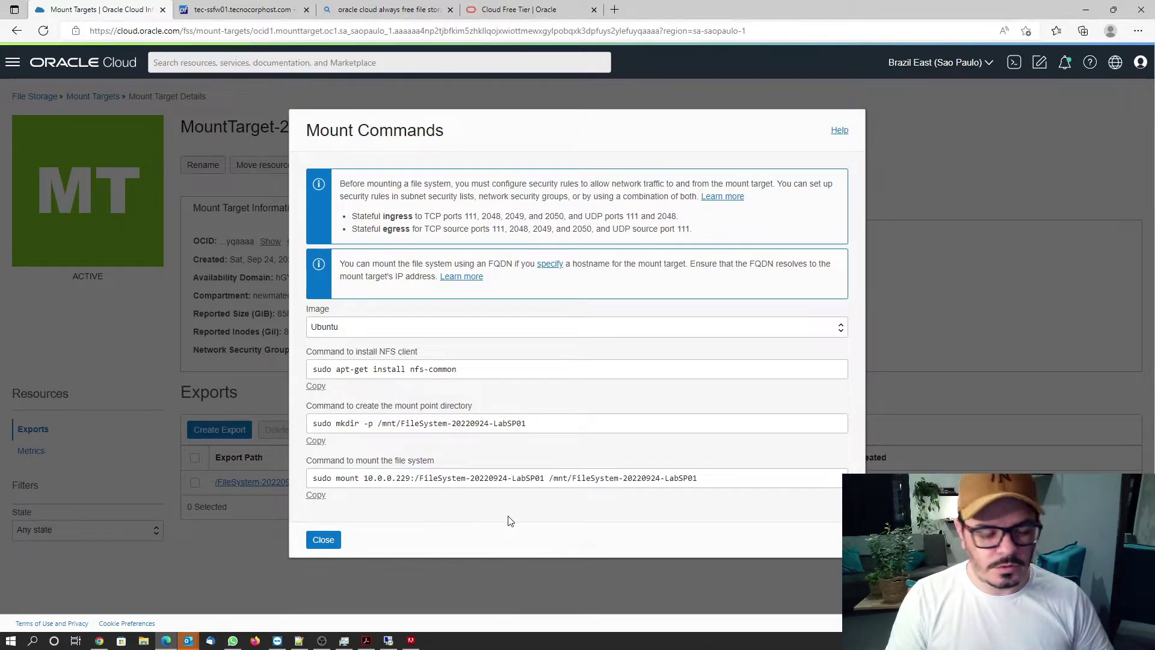
click(389, 640)
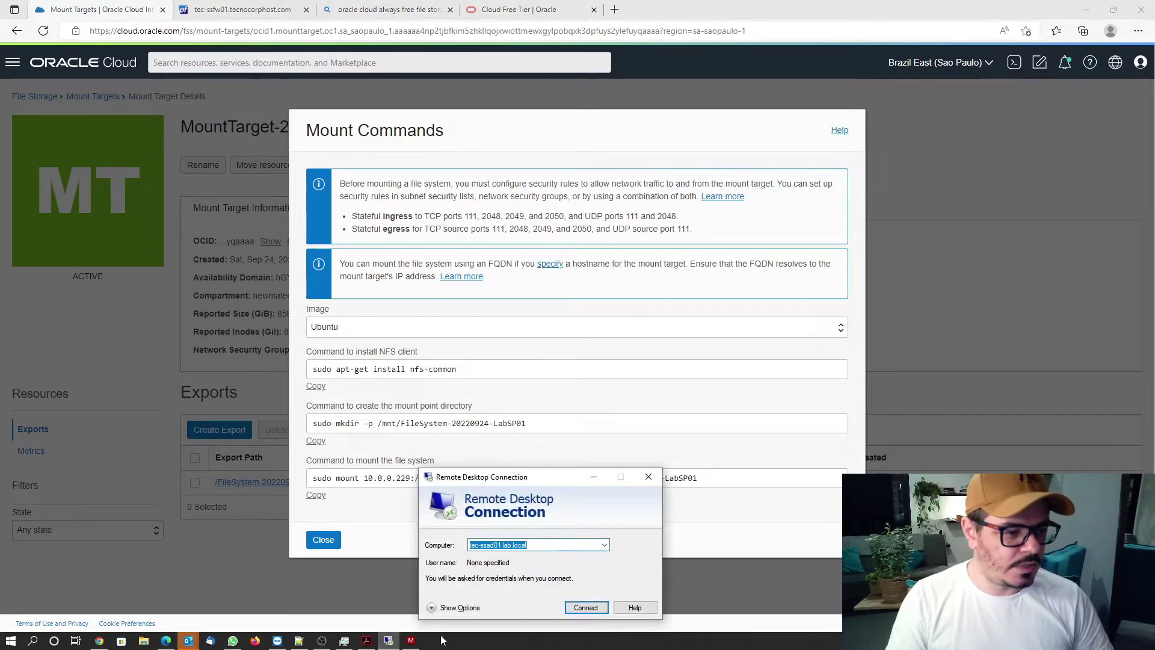
Connect by Remote Desktop to tec-ssad01.lab.local with the administrator credentials and accept the certificate.
drag(538, 490, 546, 190)
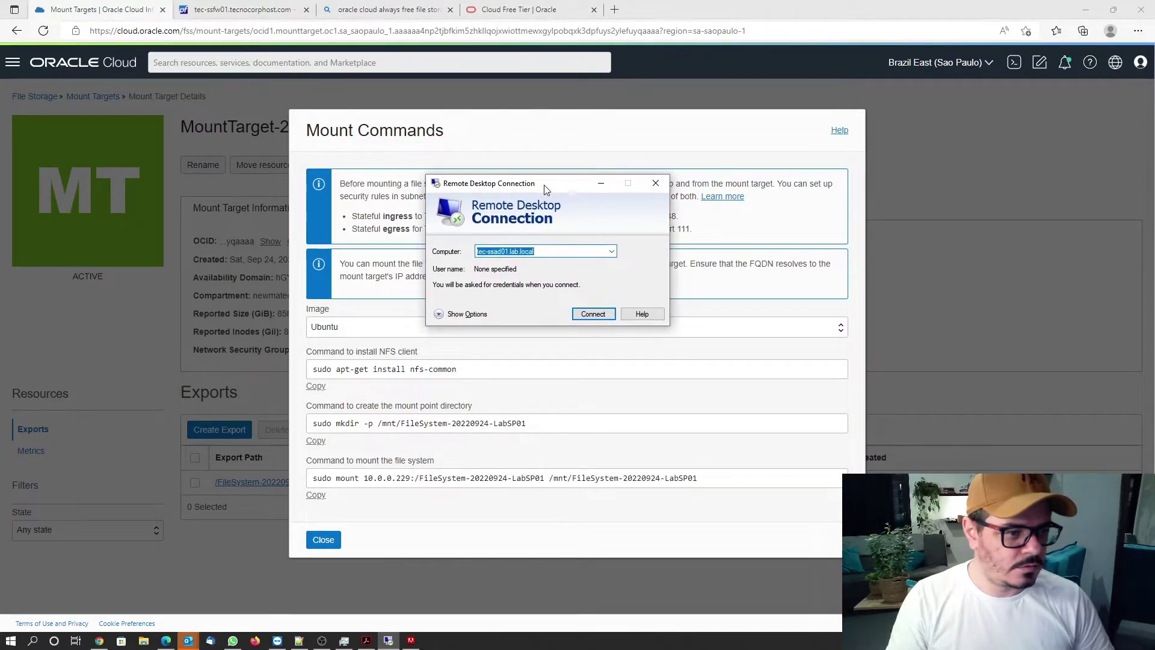
click(593, 315)
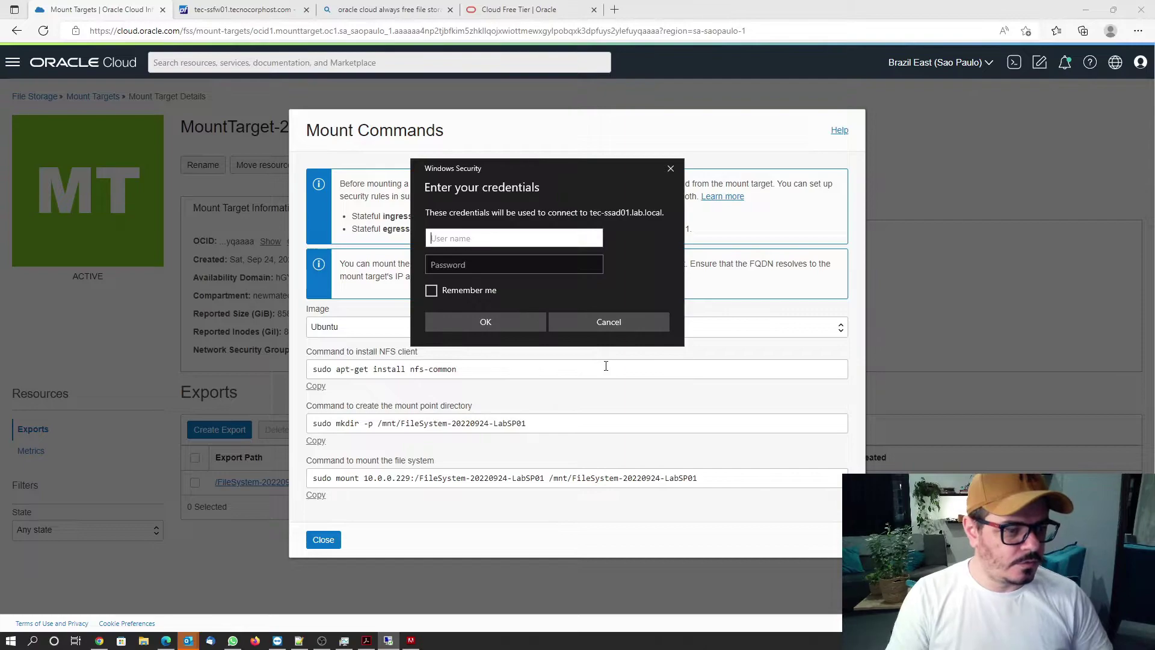
text(administrator)
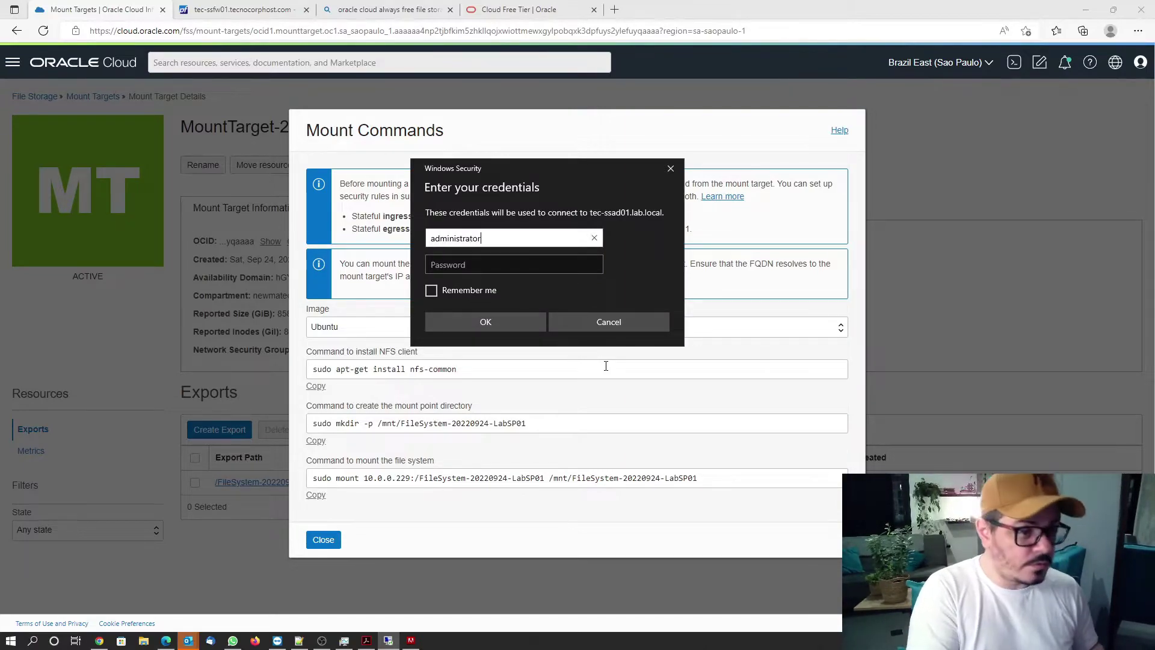
key(Tab)
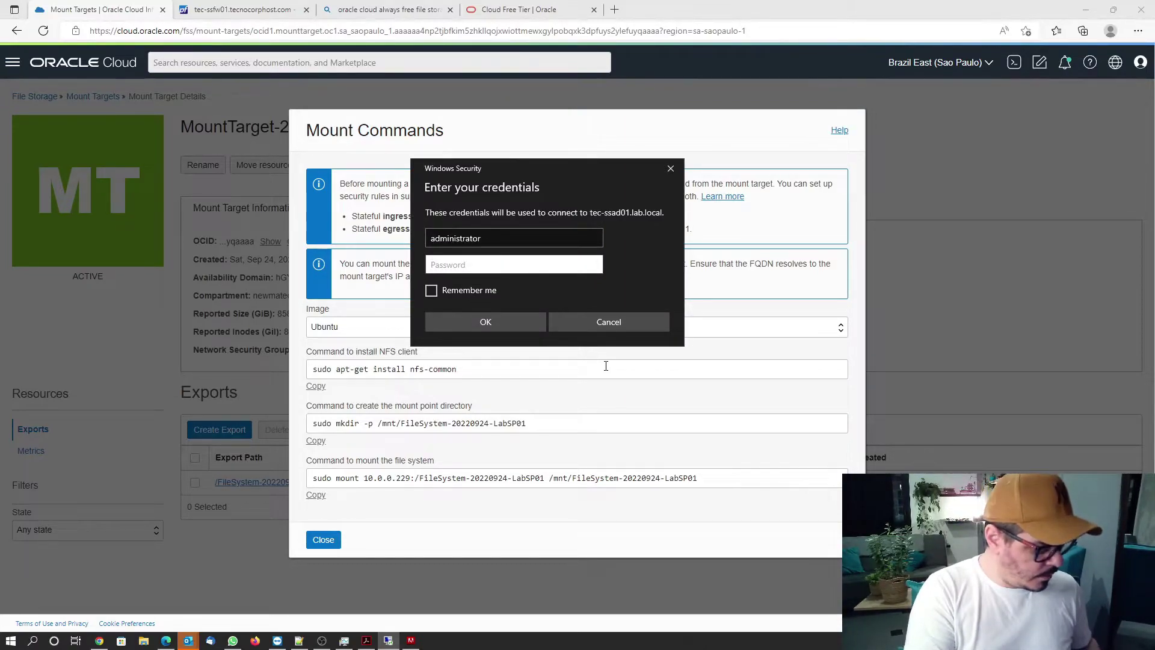
text(***)
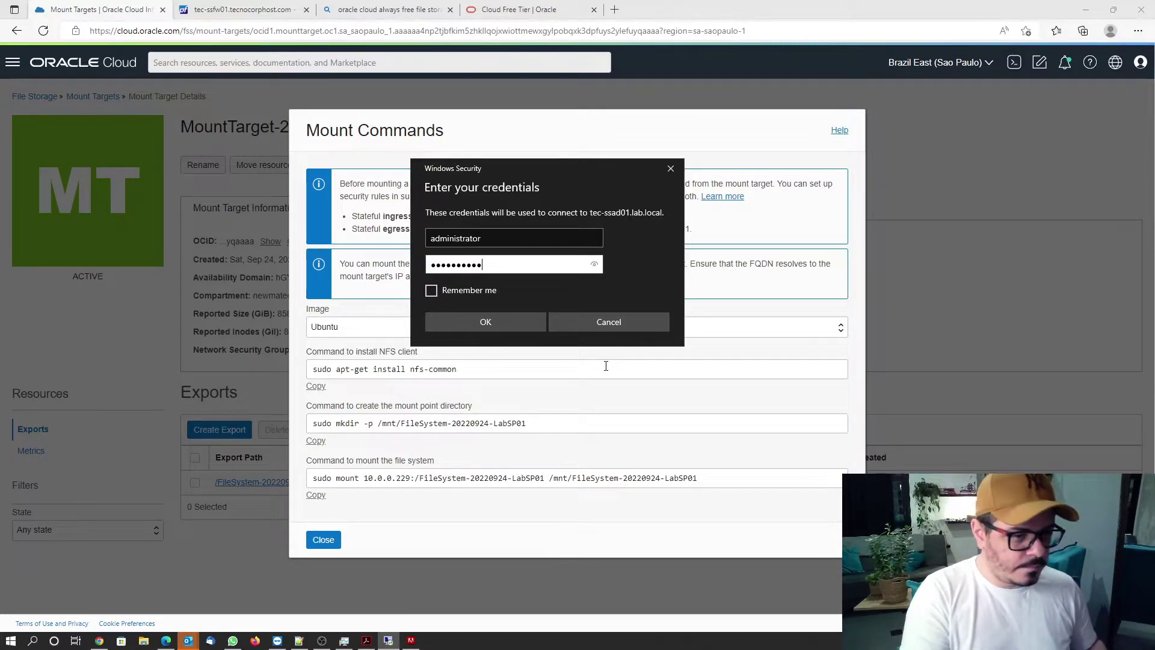
key(Return)
click(600, 358)
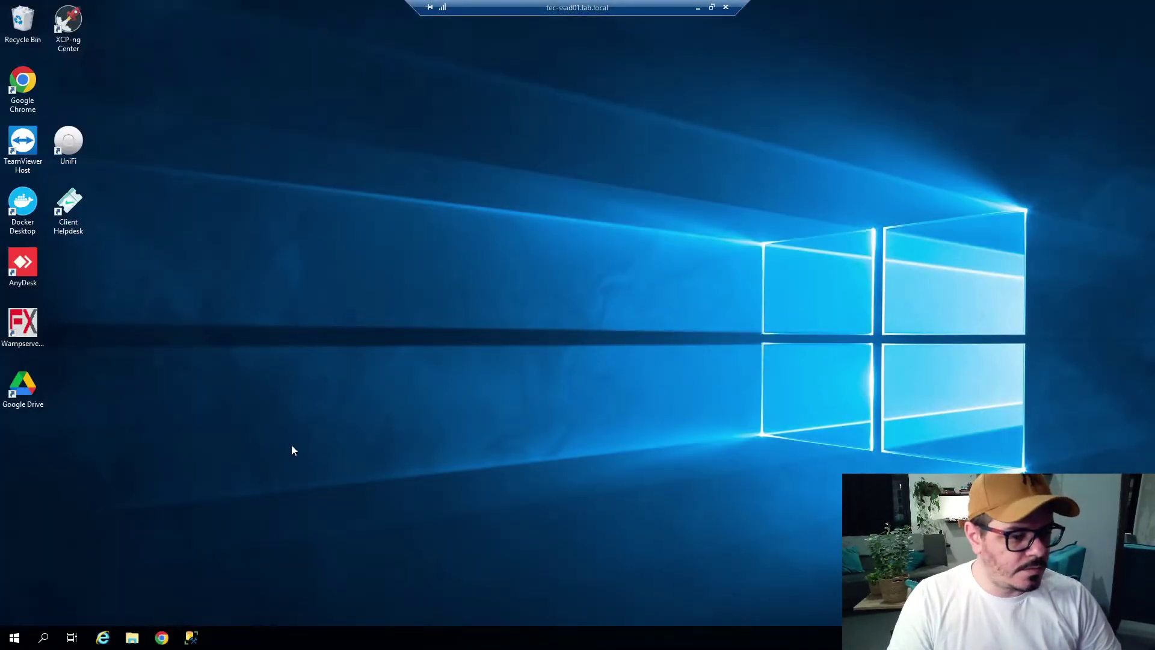
Launch Windows PowerShell as Administrator on the server and type install-WindowsFeature at the prompt.
click(15, 638)
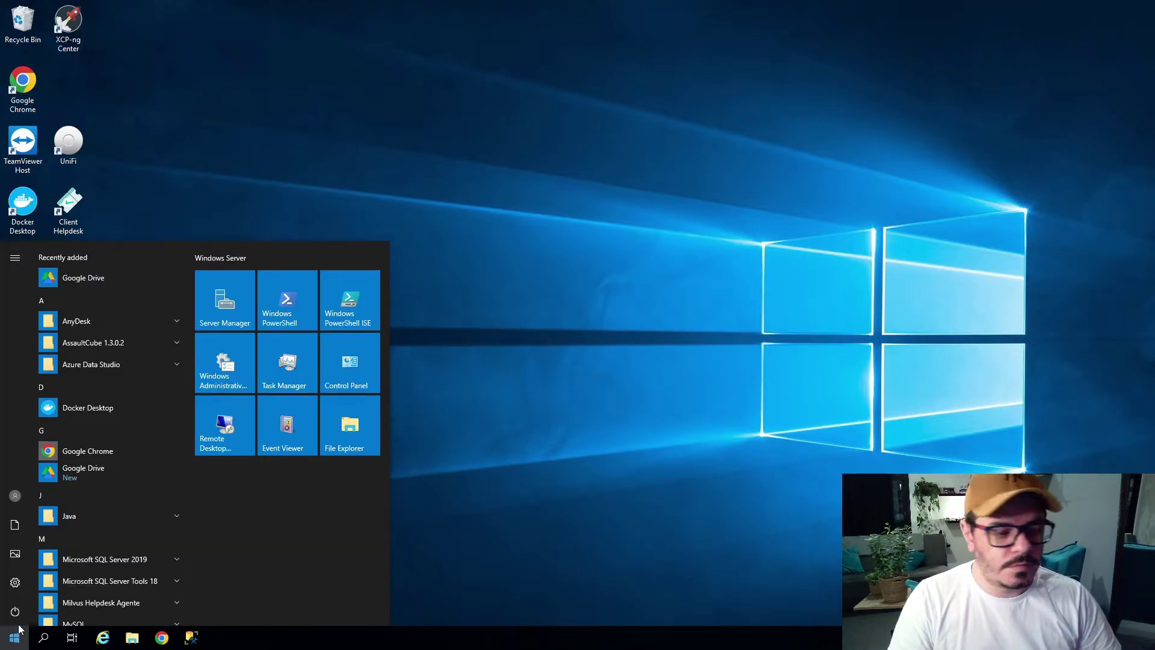
click(280, 301)
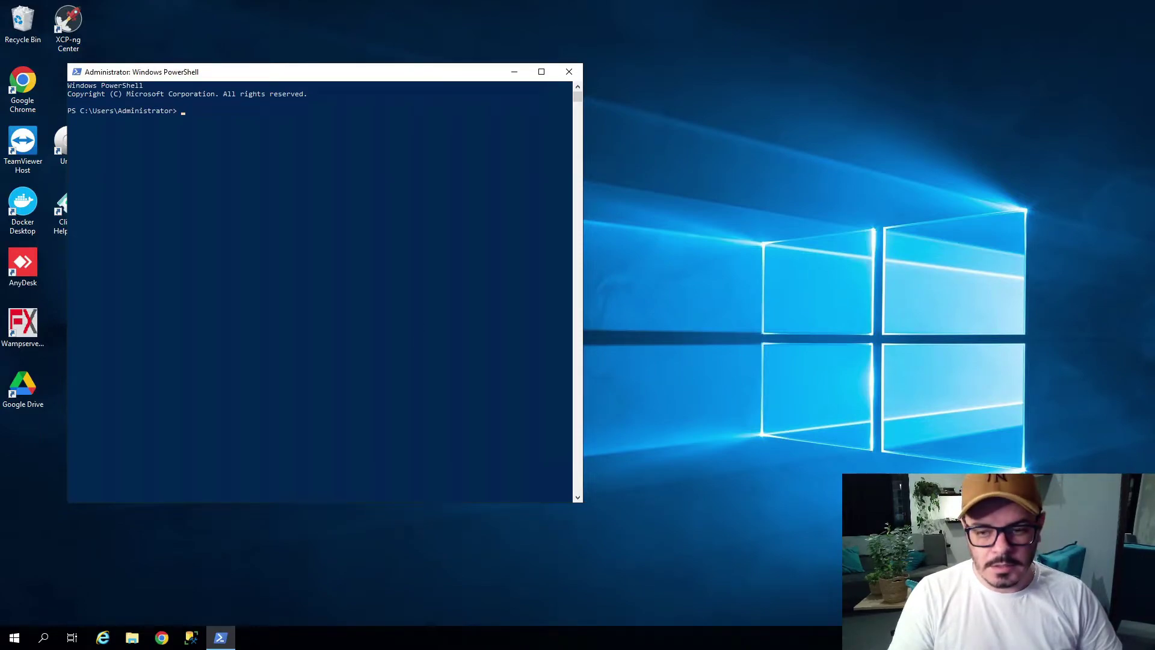
click(566, 75)
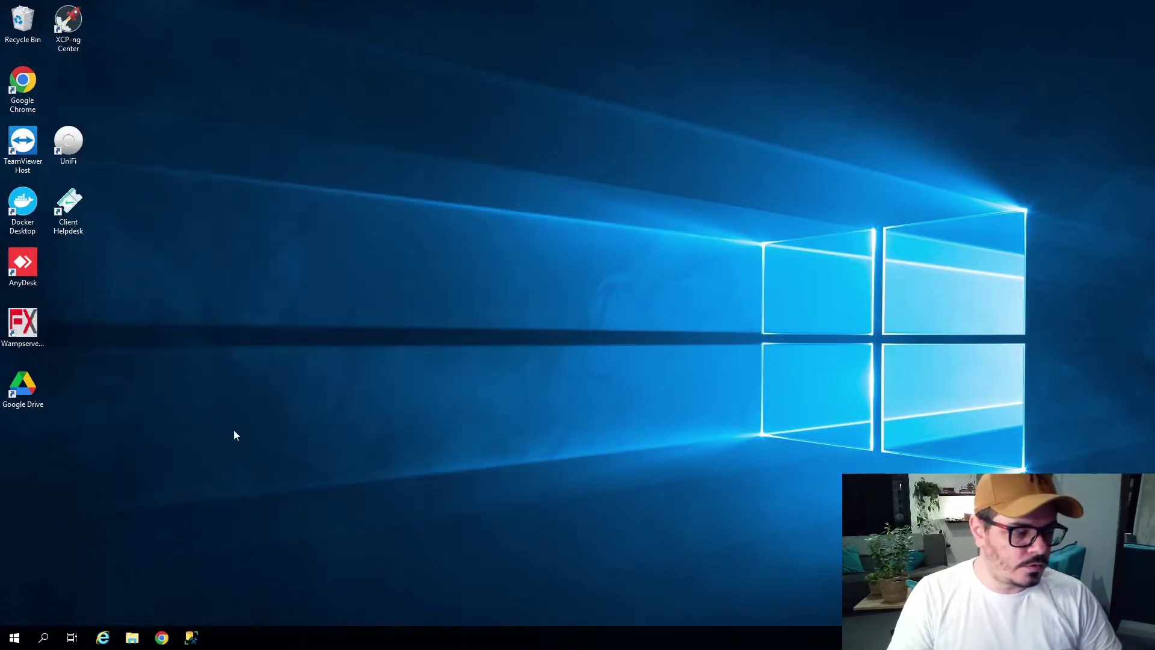
click(14, 638)
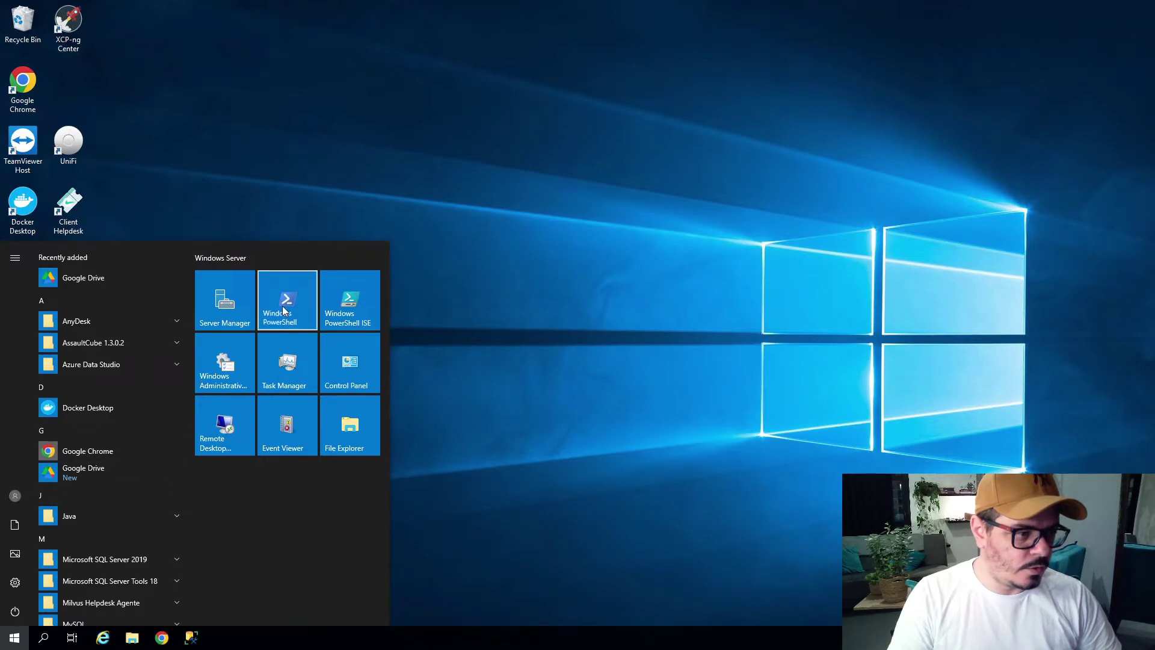
right_click(283, 310)
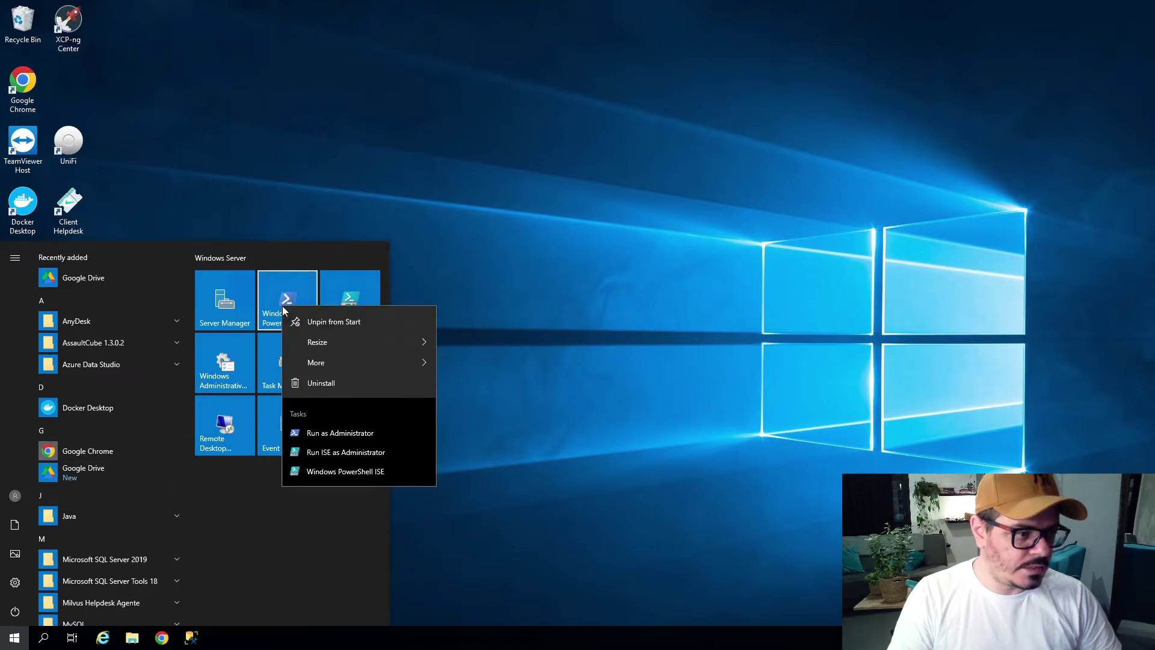
click(339, 435)
drag(420, 93, 647, 128)
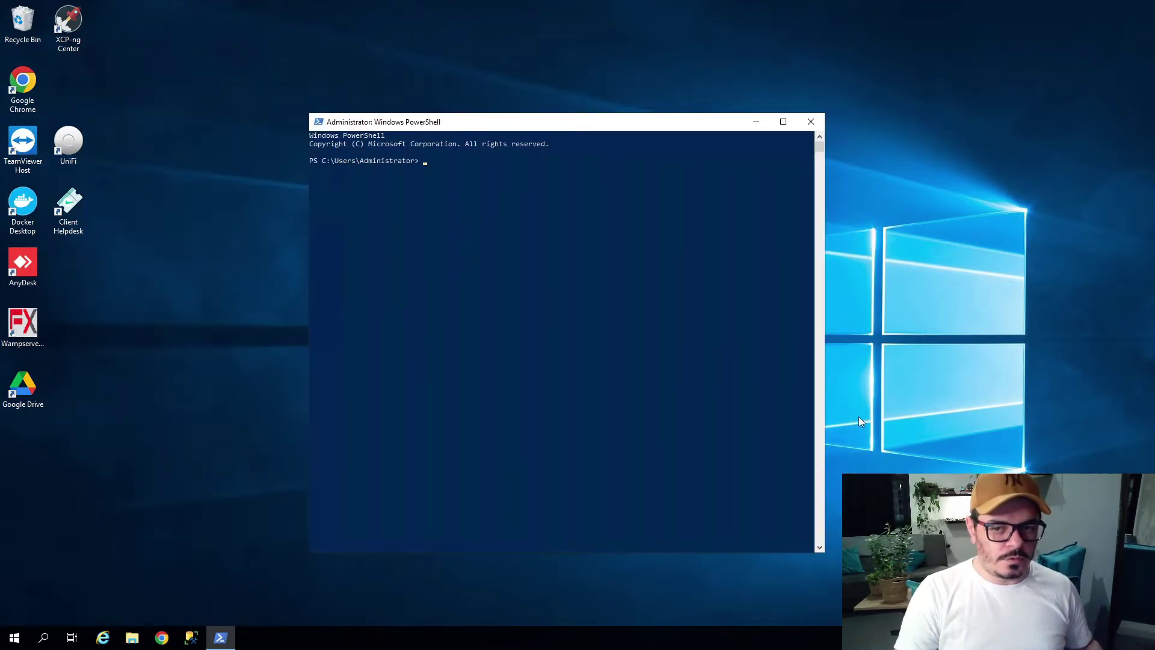
text(inst)
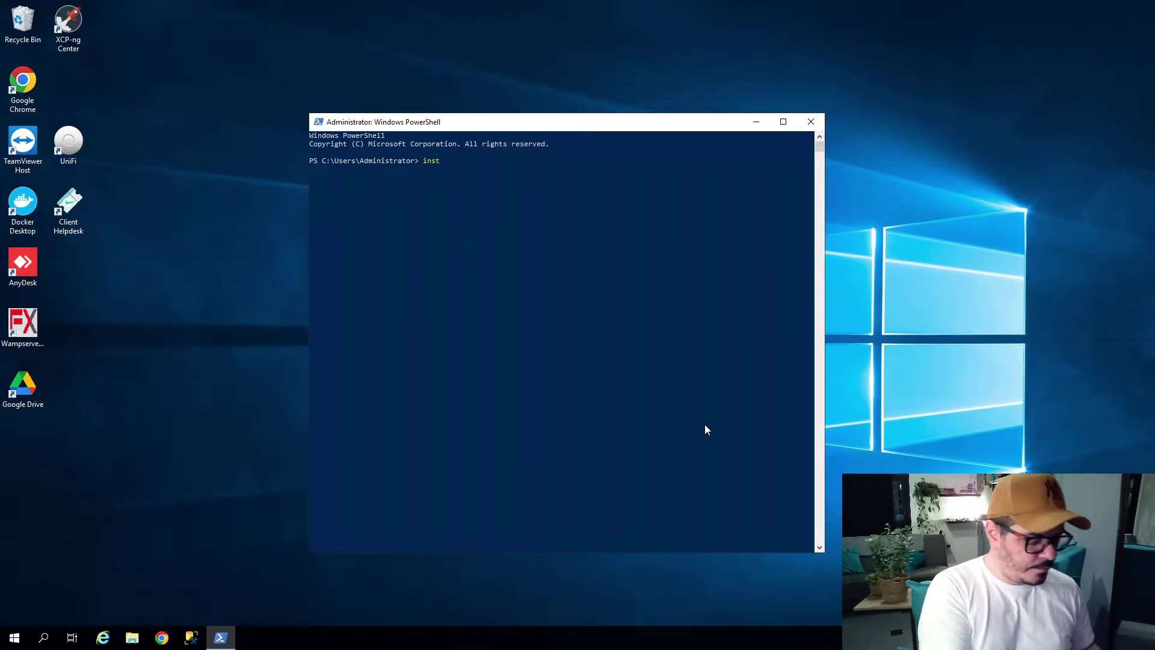
text(all-Wind)
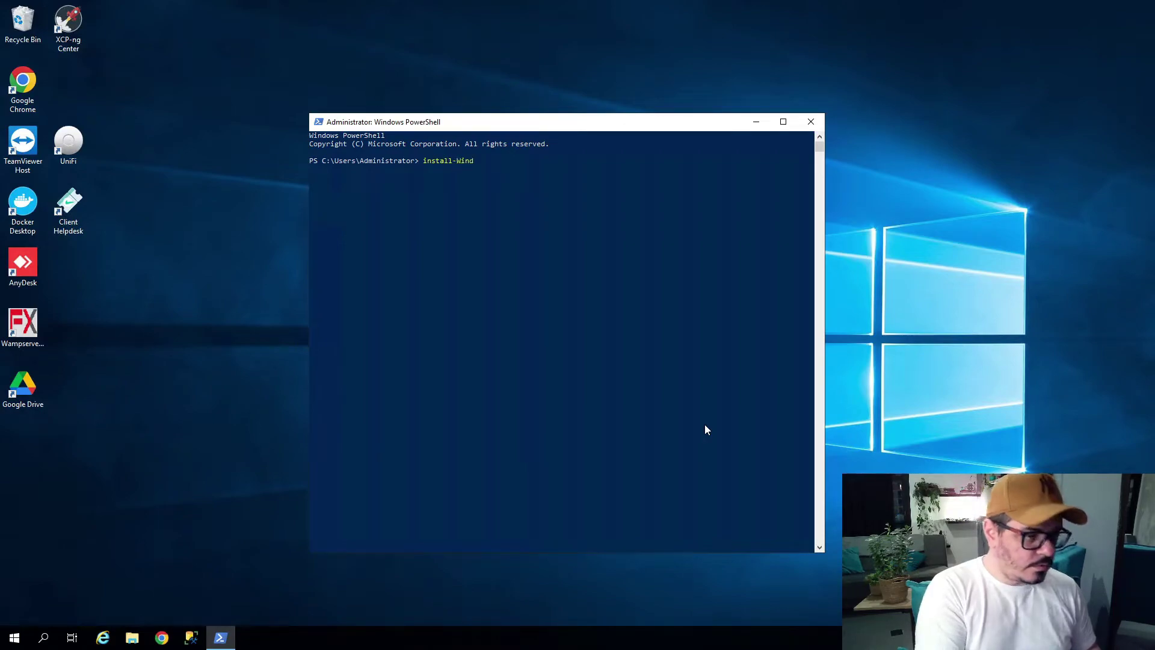
text(owsFeature)
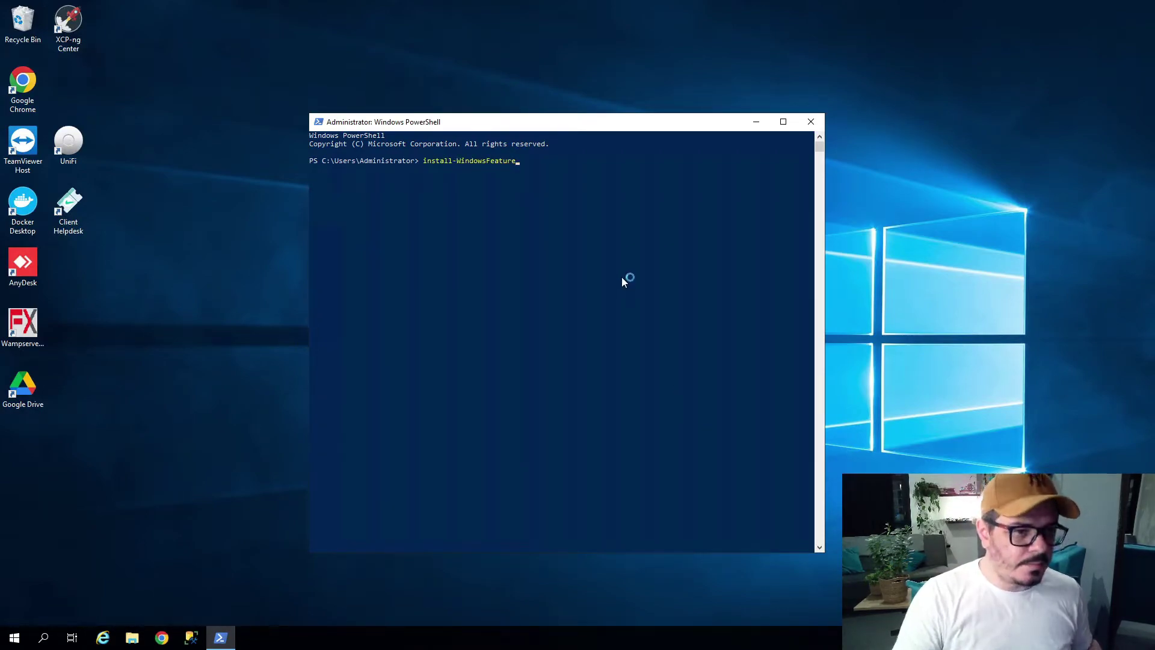
Enlarge the PowerShell console font to Consolas size 28 through the window Properties.
right_click(553, 125)
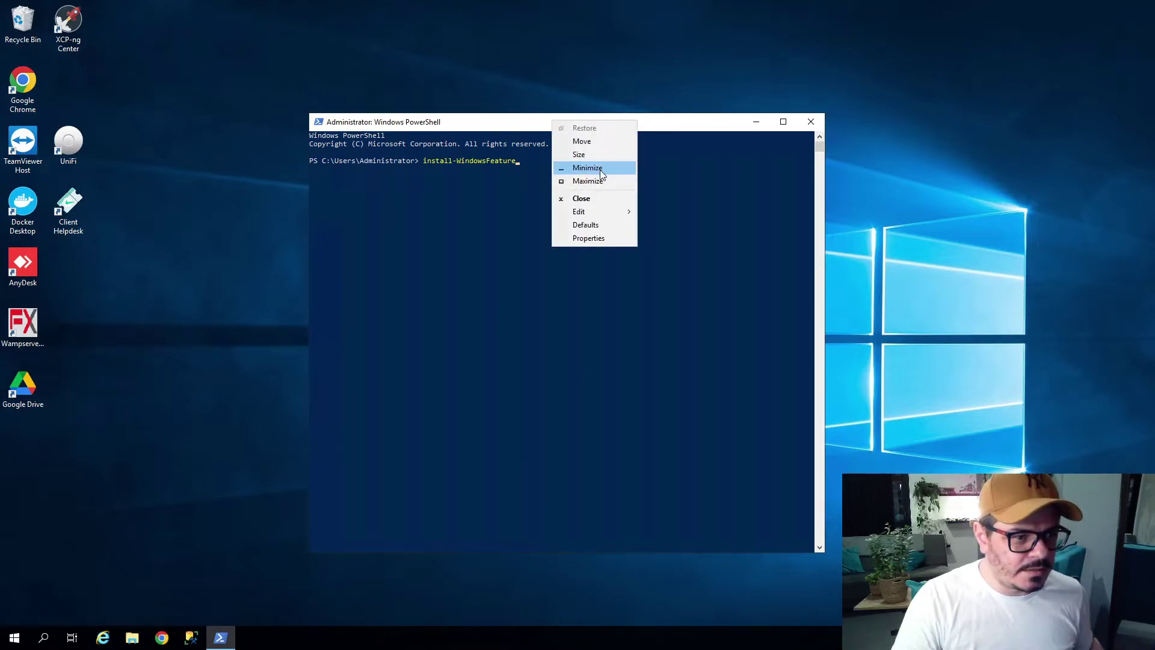
mouse_move(604, 211)
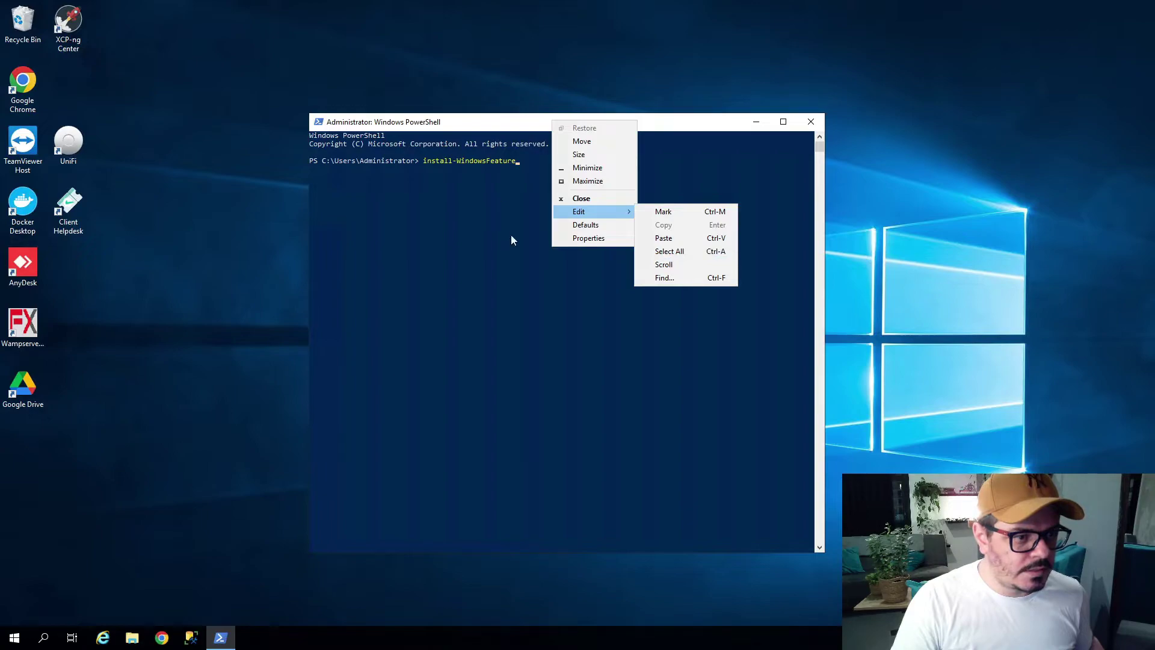
click(579, 238)
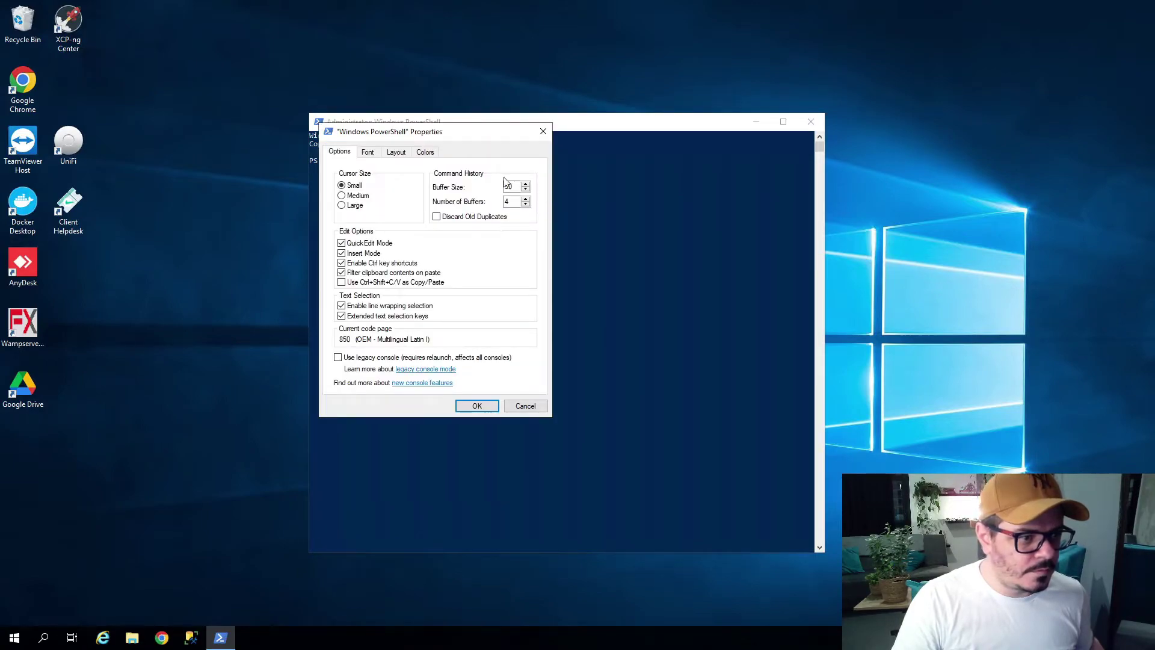
click(367, 154)
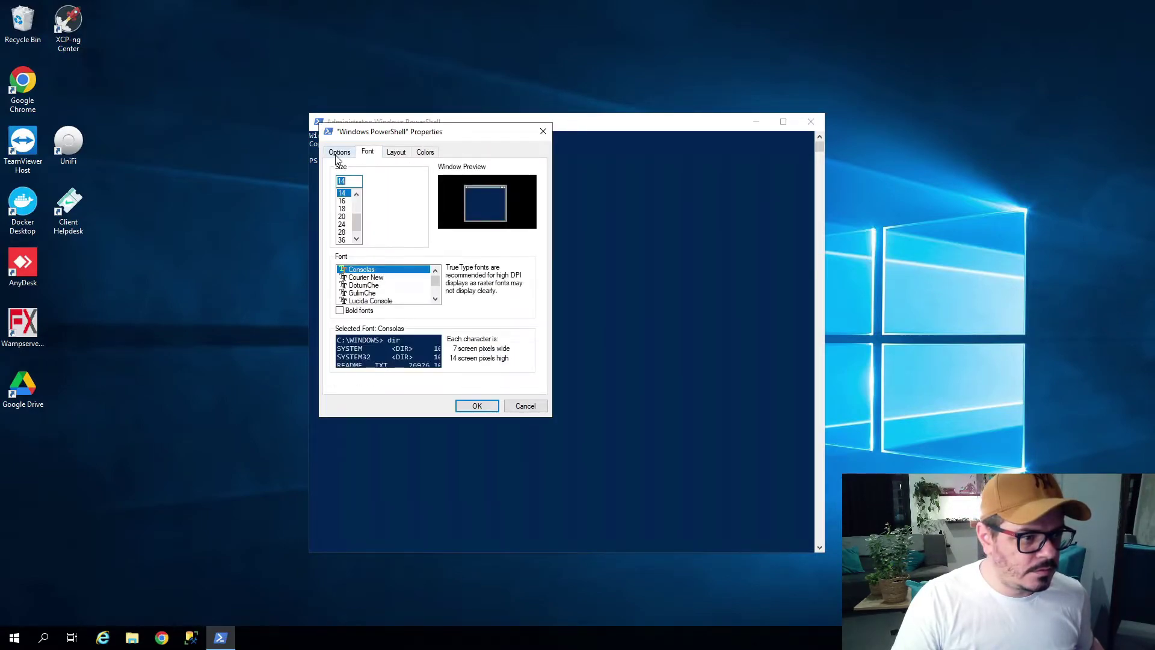
click(338, 155)
click(369, 154)
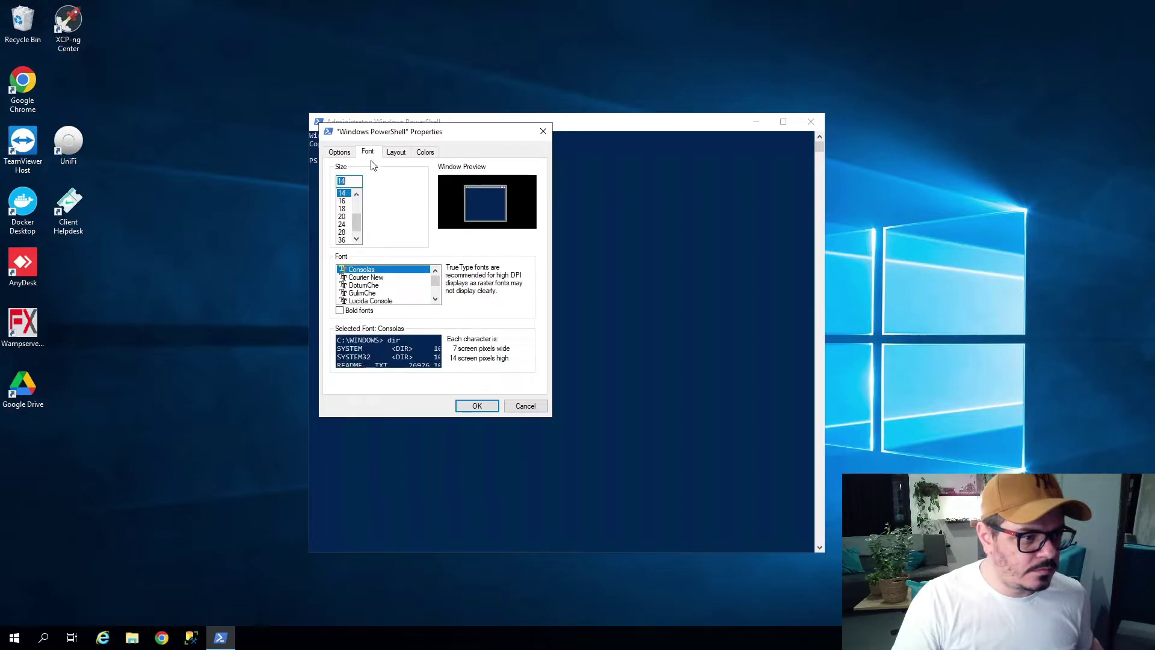
click(342, 224)
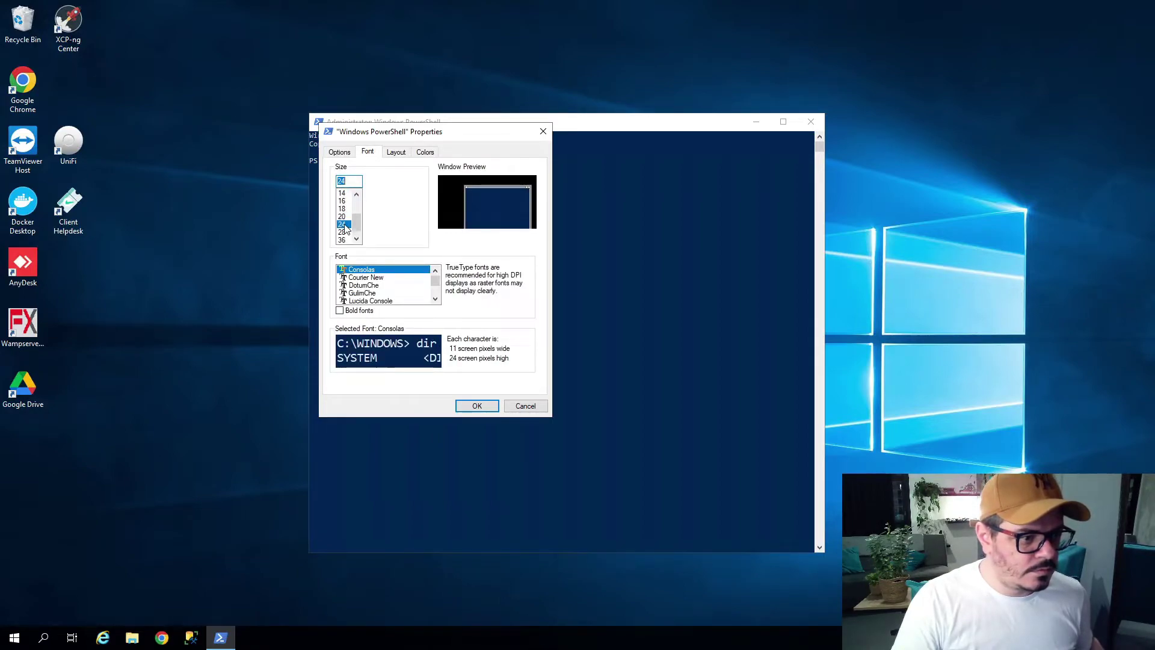
click(341, 232)
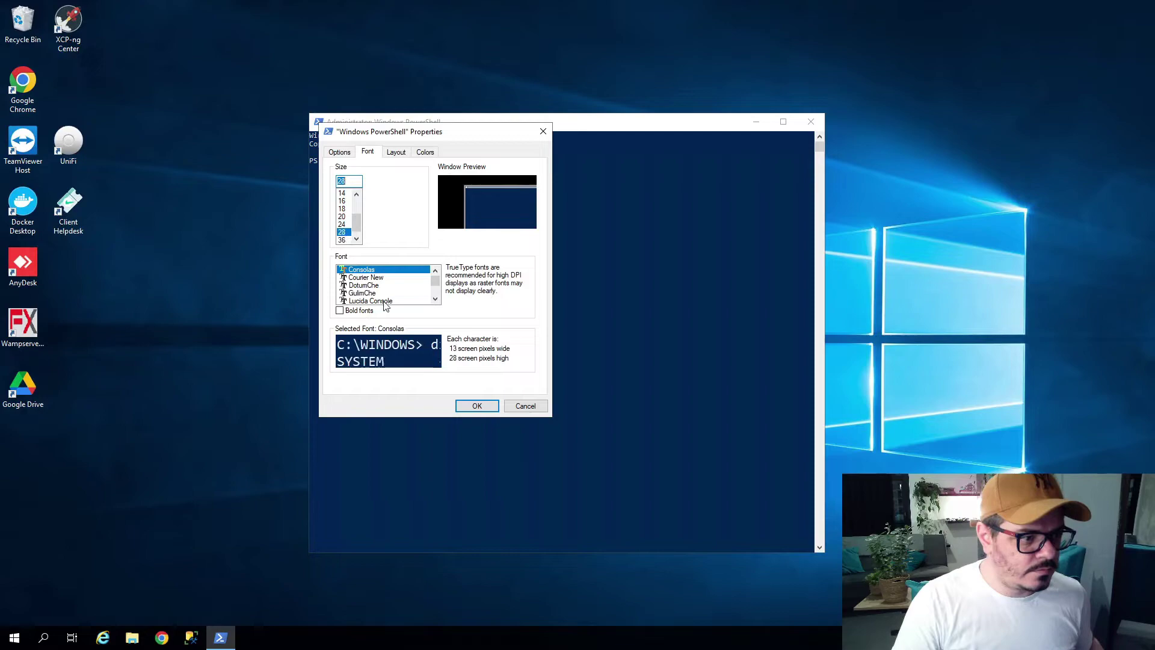
click(476, 406)
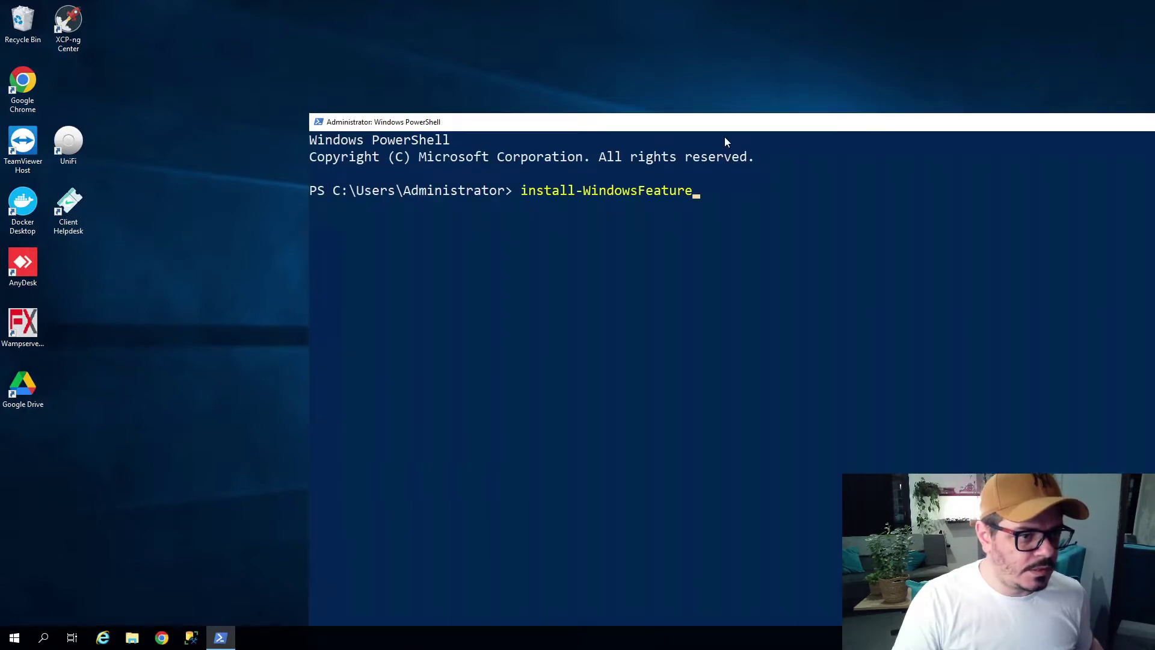
drag(721, 129, 507, 24)
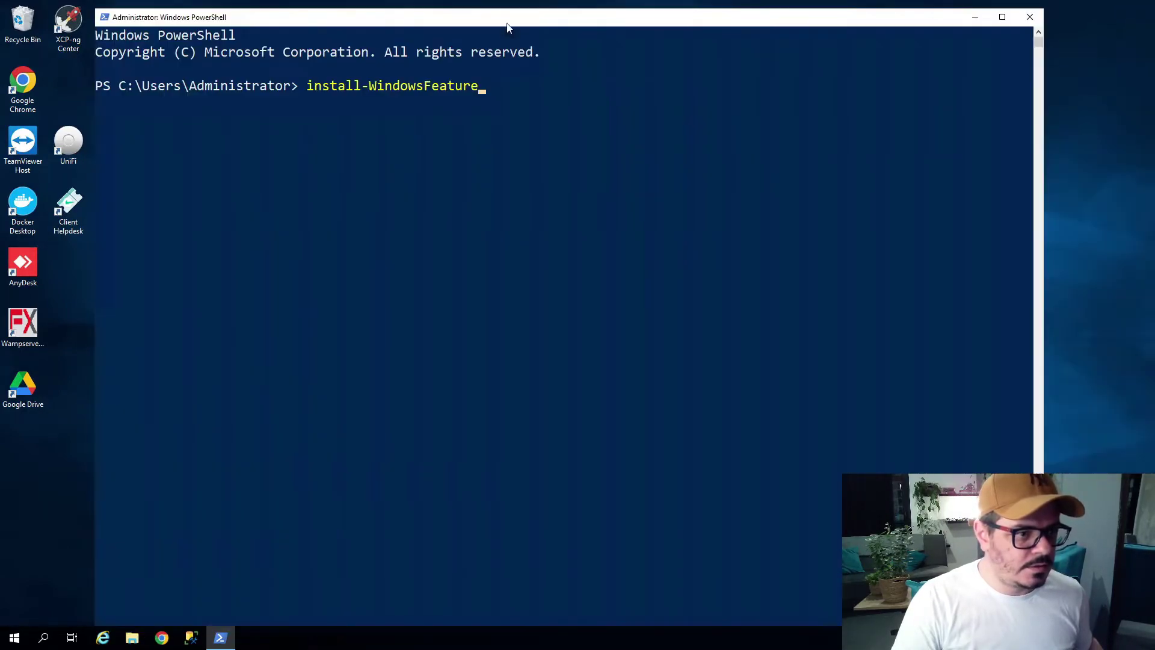
Correct the command to Install-WindowsFeature -Name NFS-Client and run it.
click(575, 124)
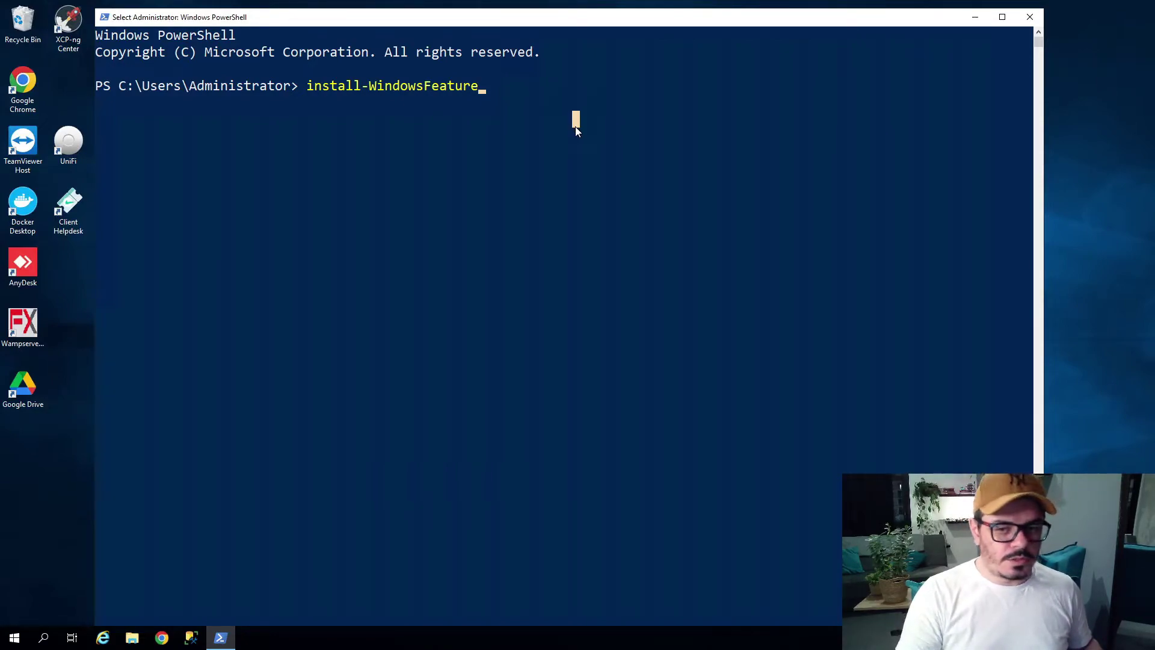
key(Escape)
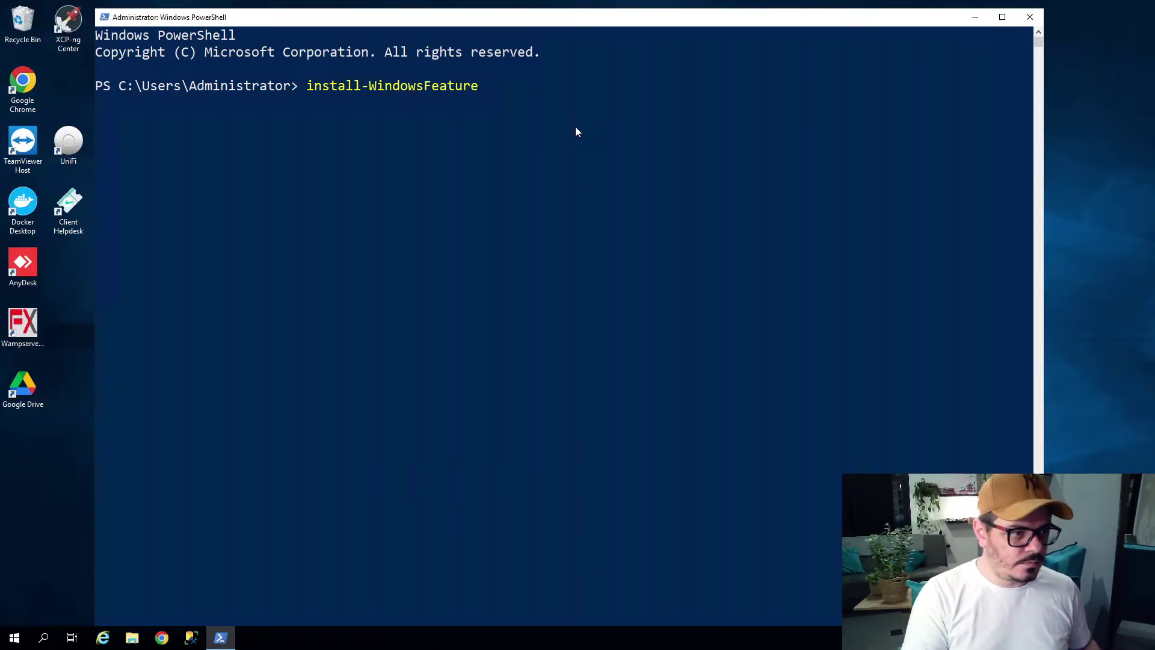
key(BackSpace)
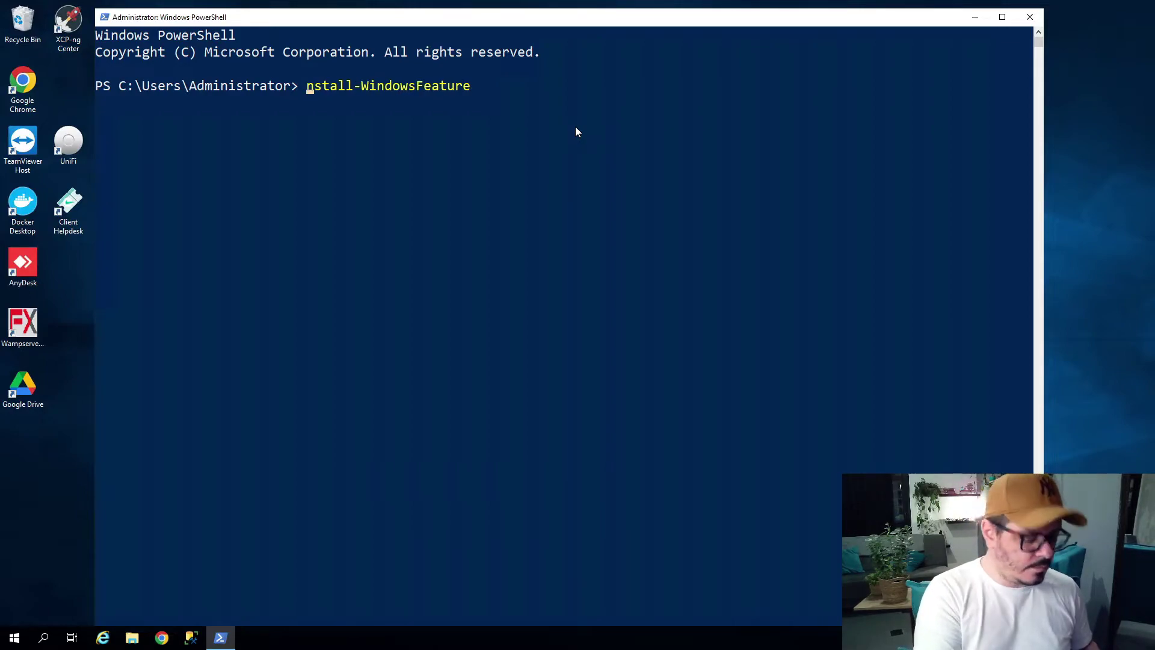
text(I)
key(End)
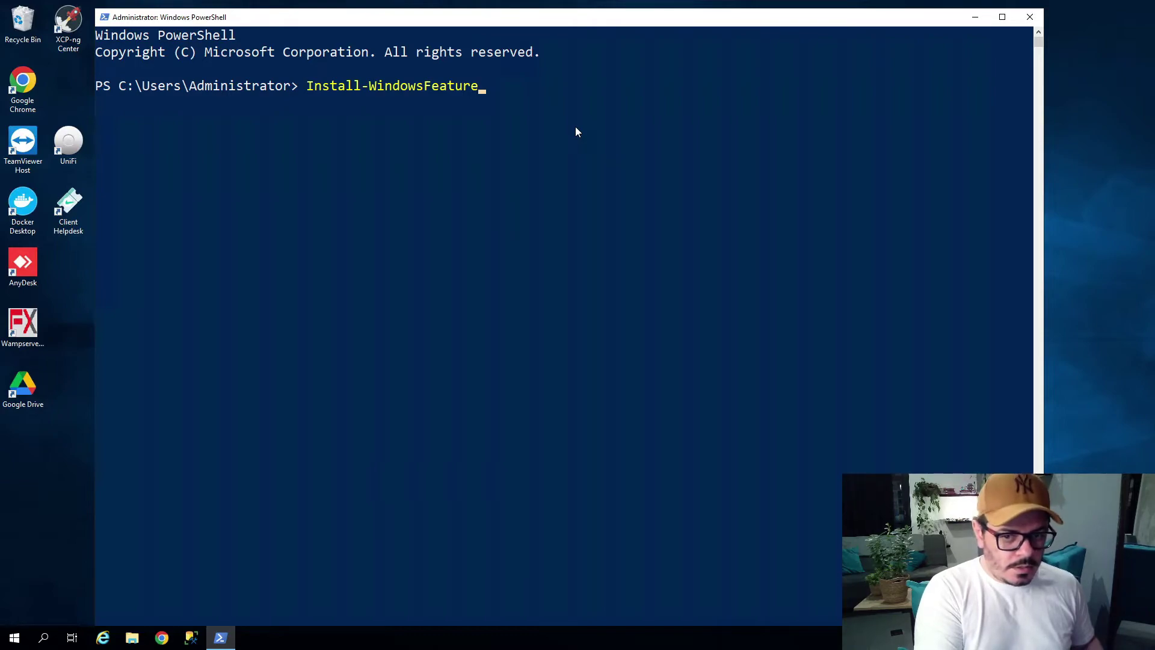
text(-Name )
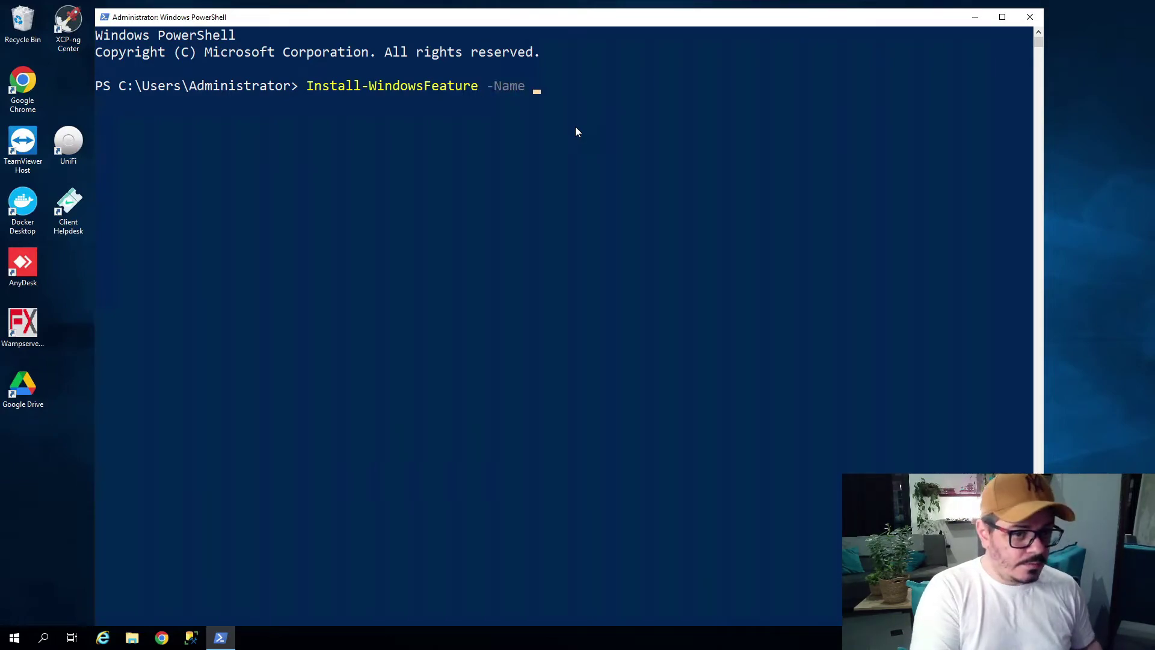
text(NFS)
key(BackSpace)
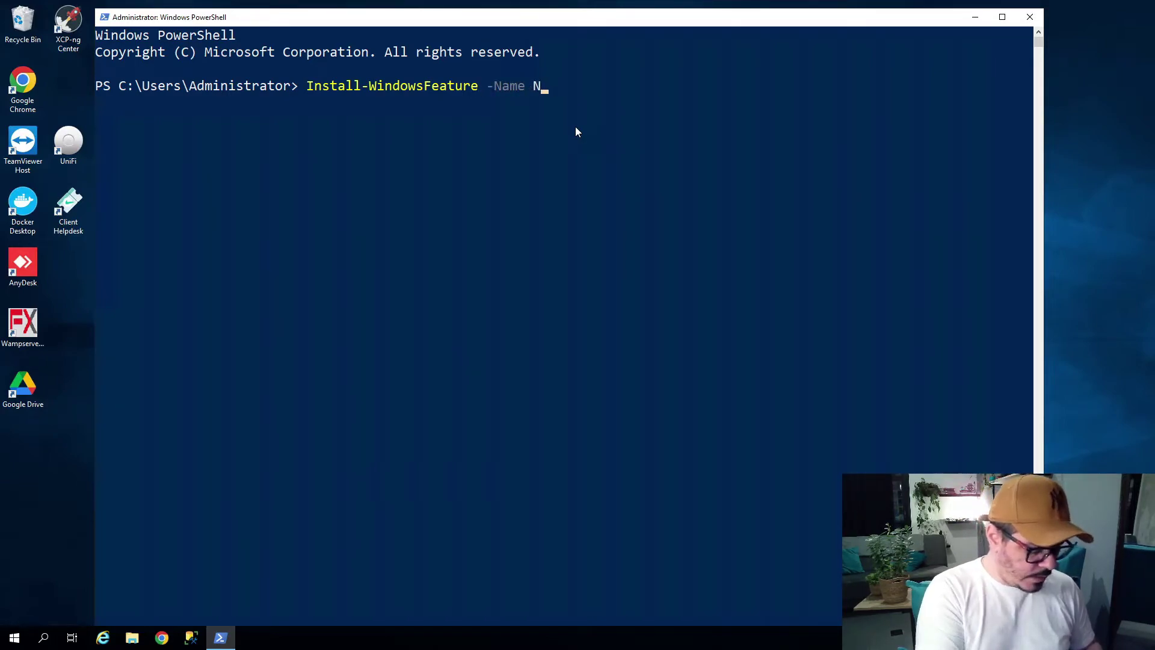
text(FS-Client)
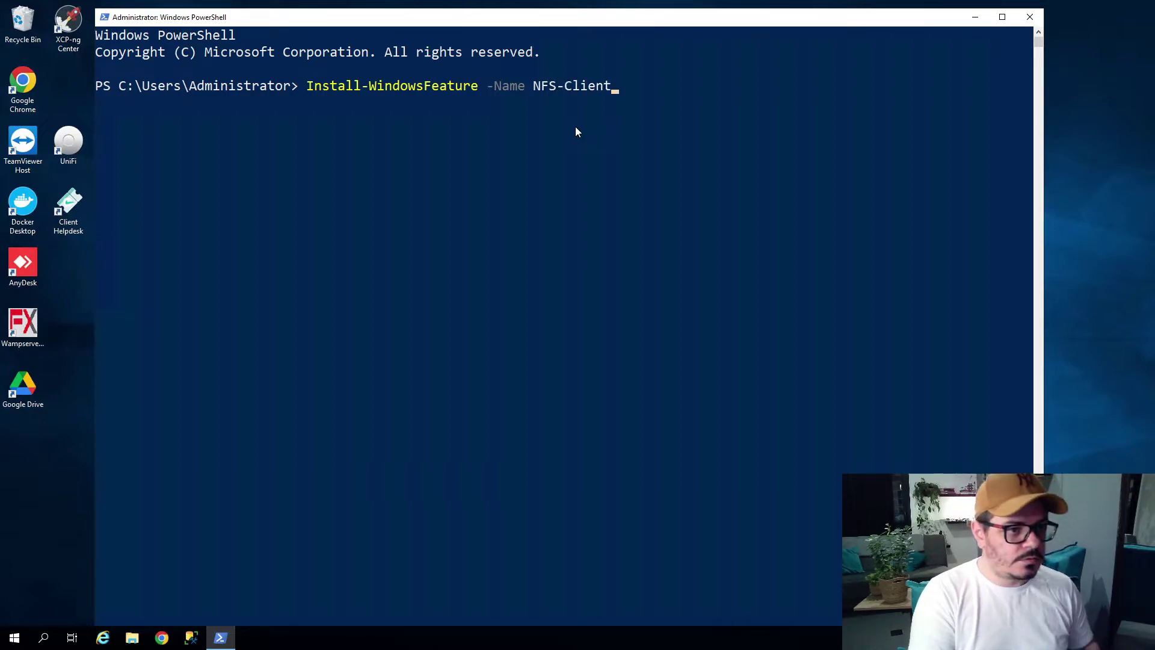
key(Return)
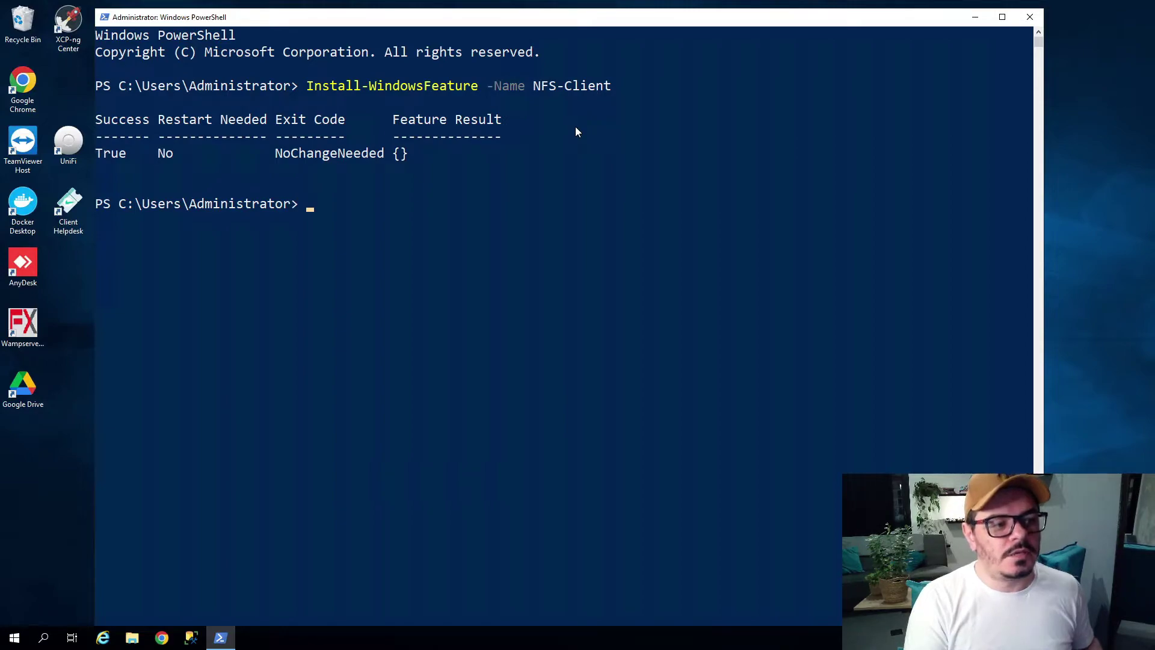
Highlight the Success True and No restart-needed values in the result row.
drag(127, 157, 99, 154)
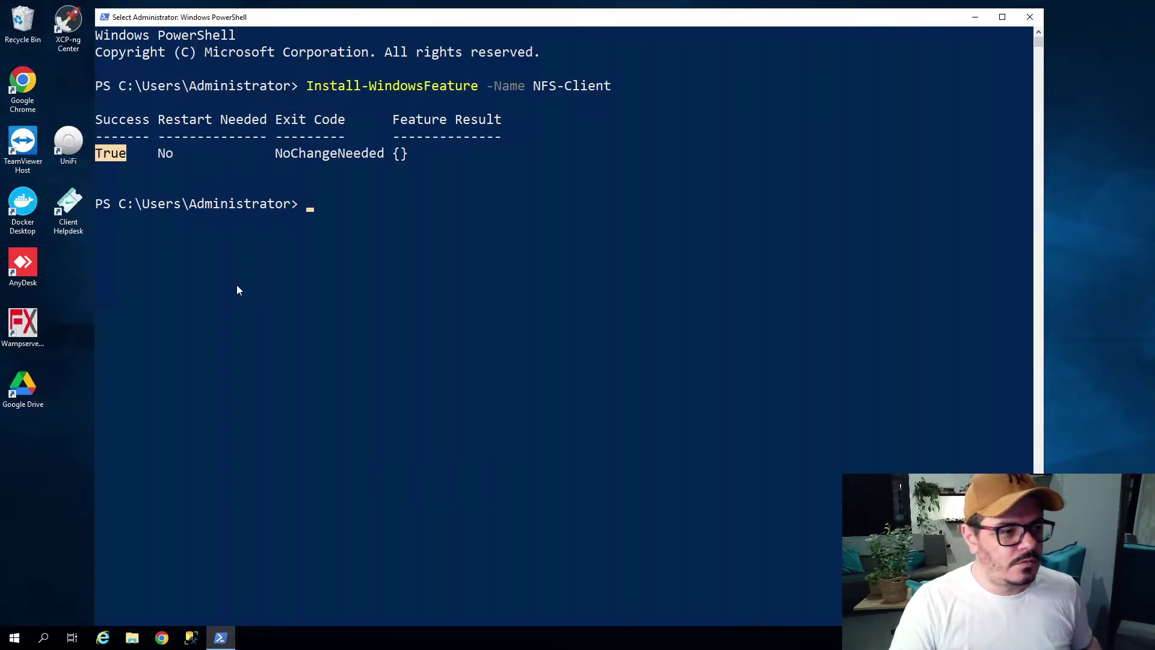
drag(180, 153, 161, 153)
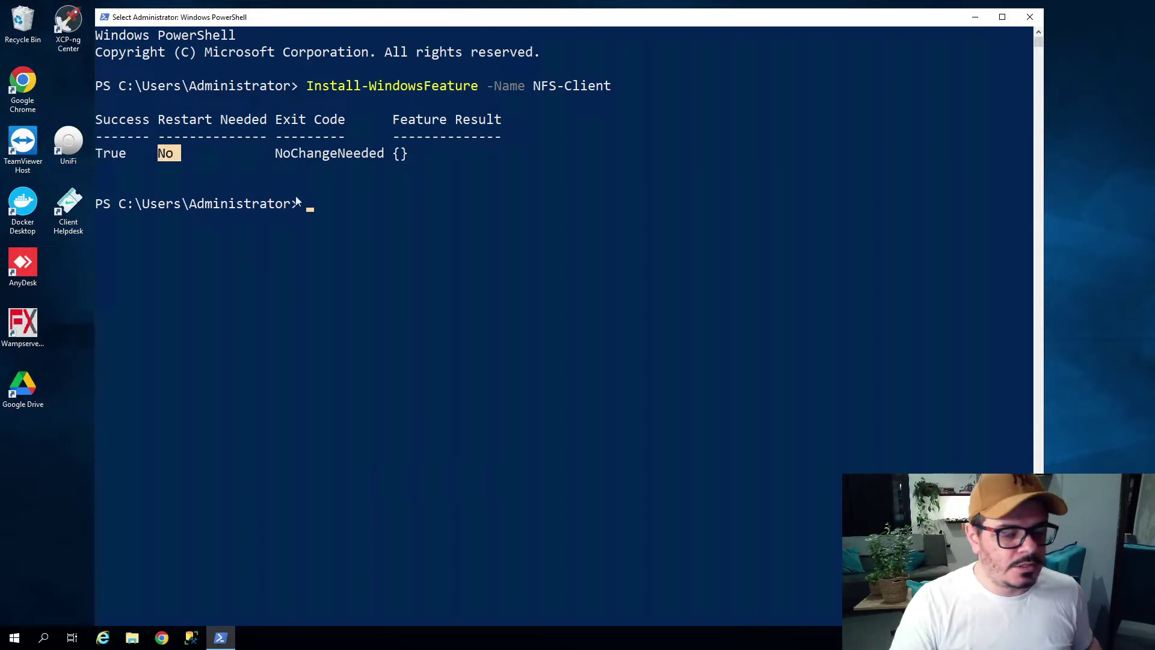
click(345, 290)
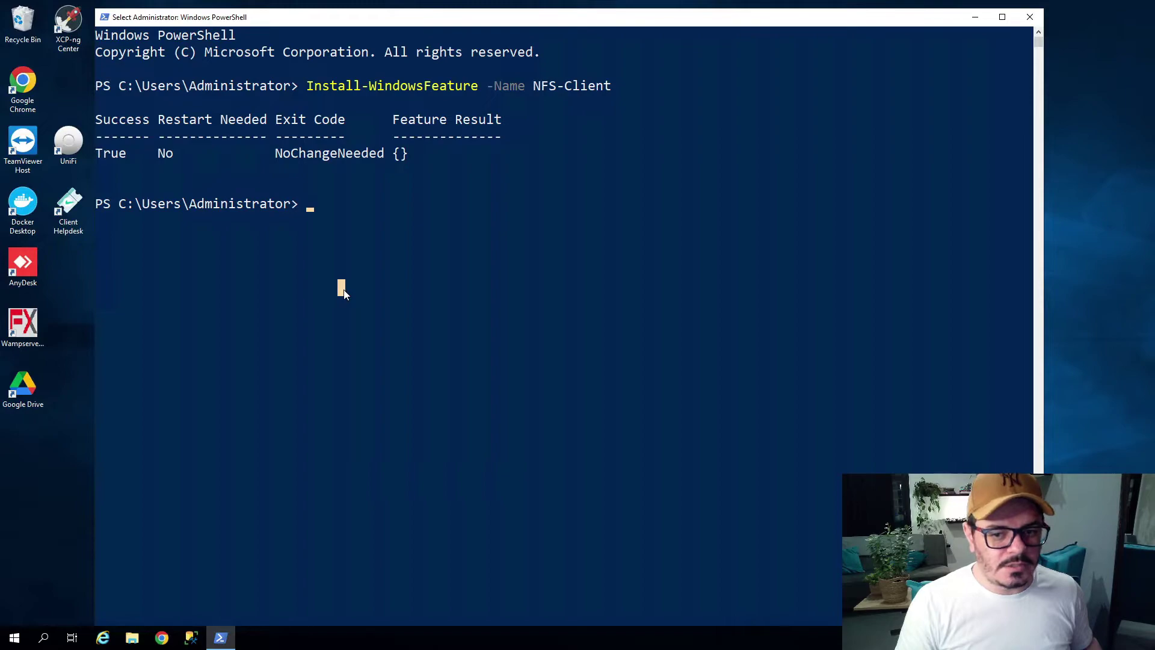
key(Escape)
key(Return)
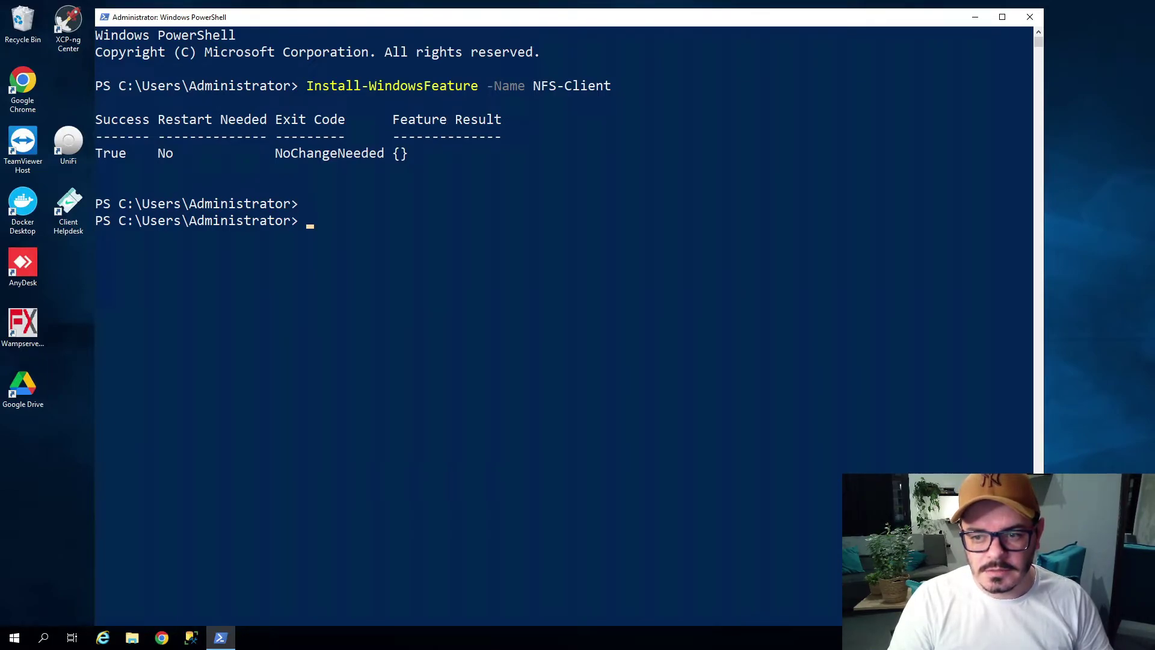
Run Set-ItemProperty on the ClientForNFS Default registry path setting AnonymousUid to 0.
click(794, 325)
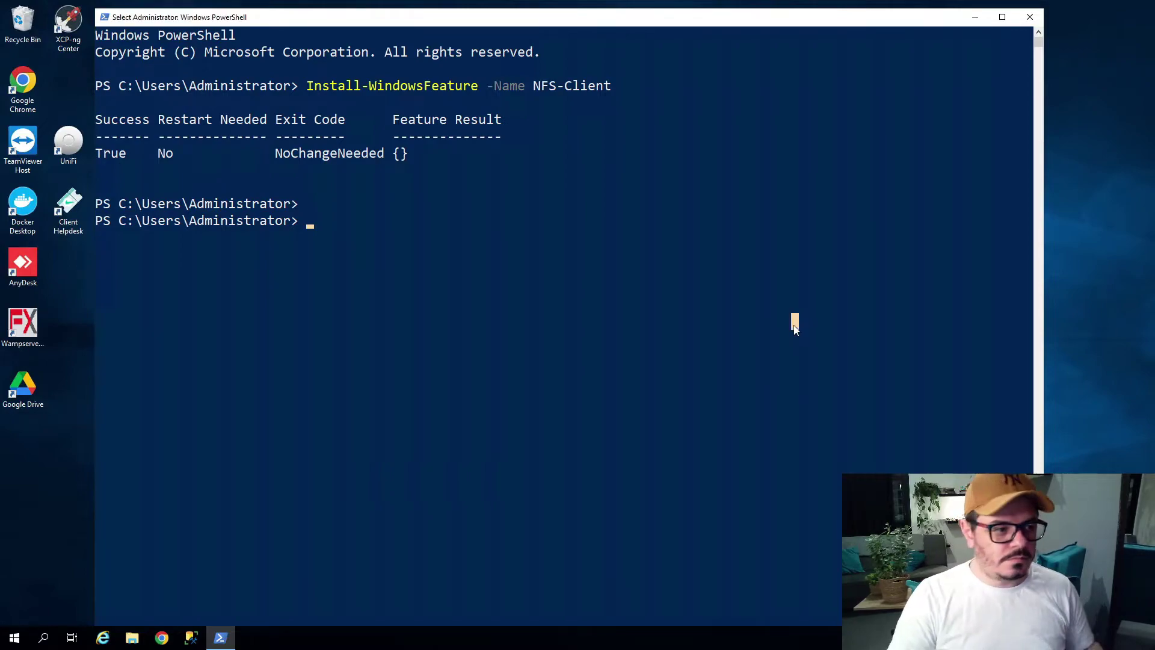
text(Se)
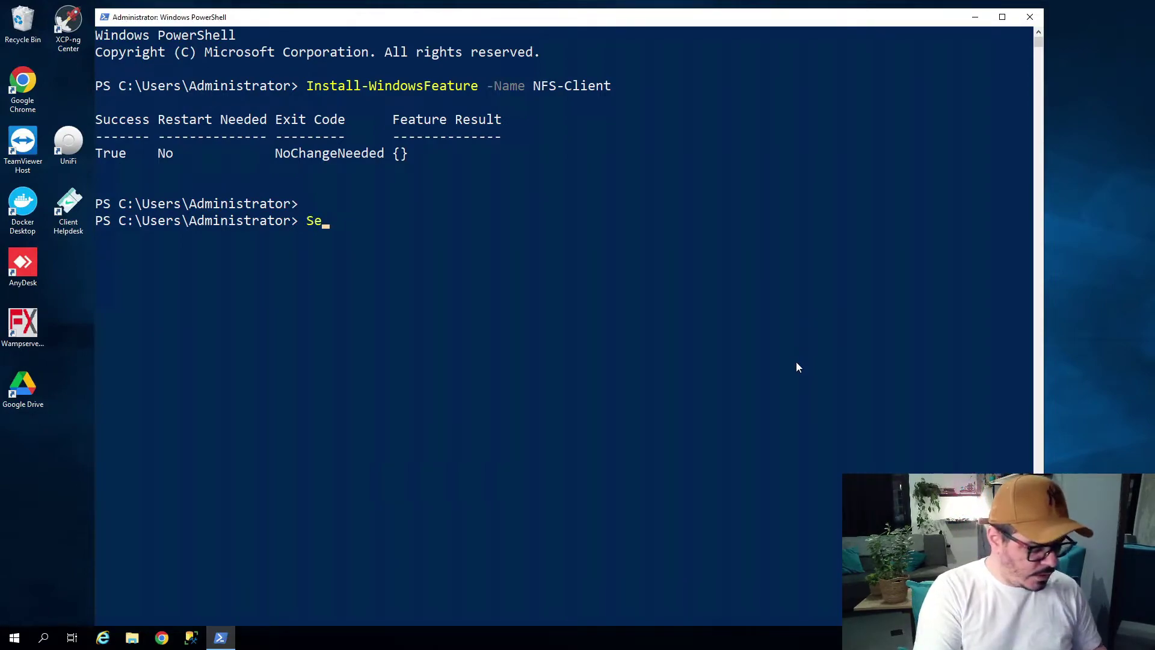
text(t-ItemnPro)
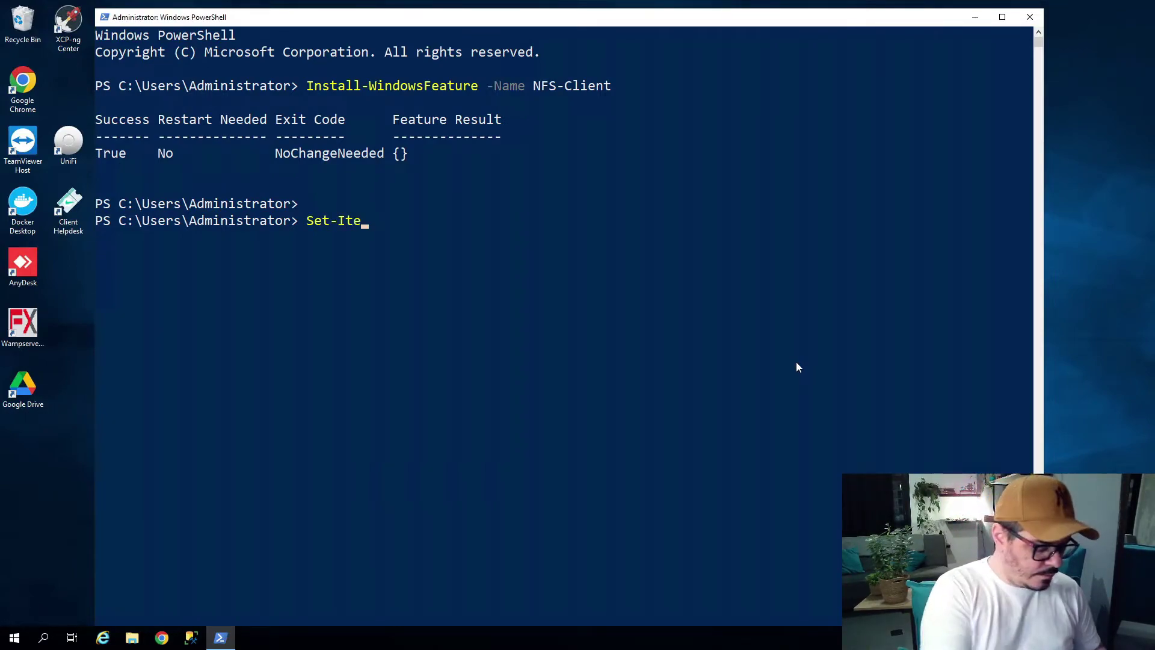
key(BackSpace)
key(BackSpace)
key(BackSpace)
key(BackSpace)
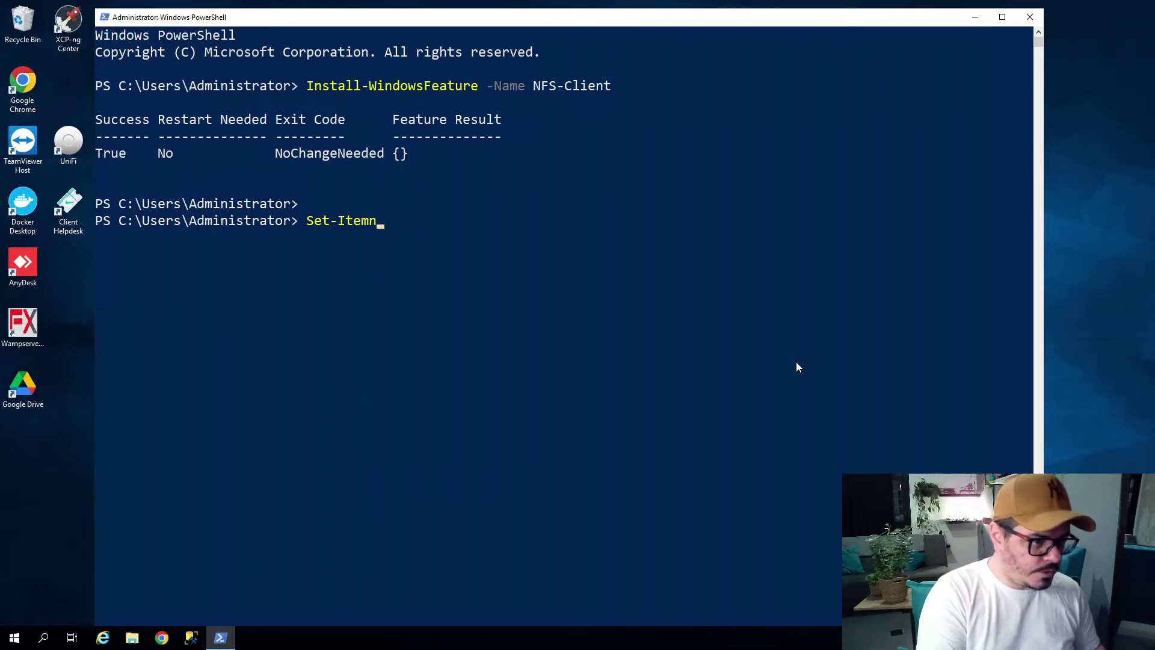
text(Property)
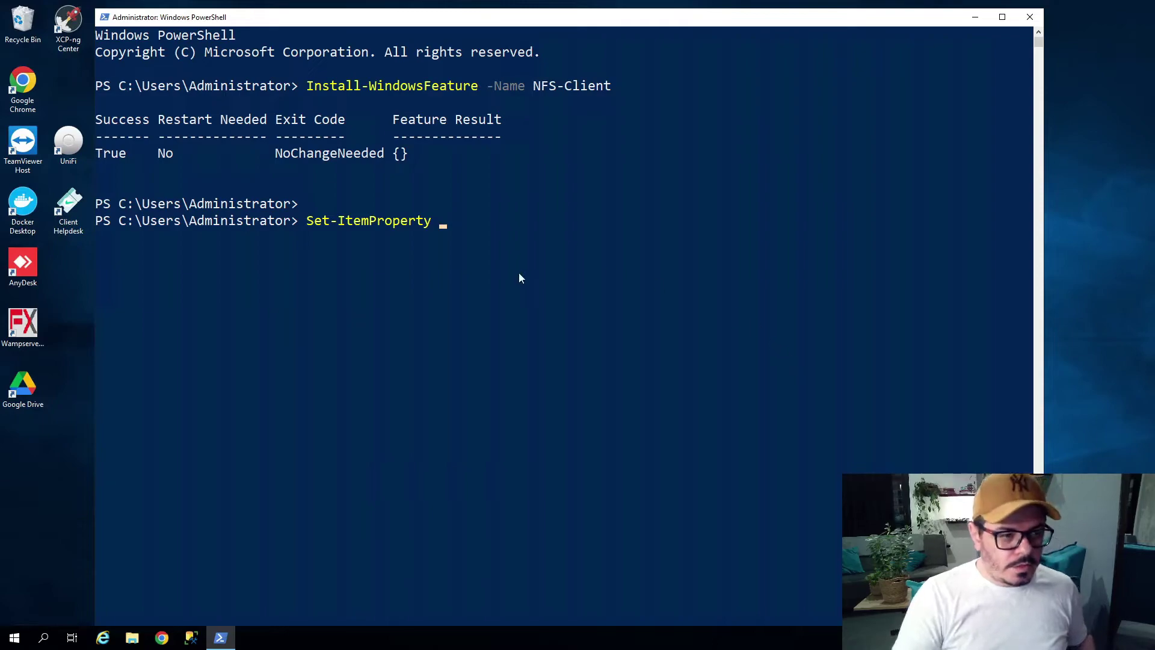
text(HKLM:\SOFTWARE\Microsoft\ClientForNFS\CurrentVersion\Default)
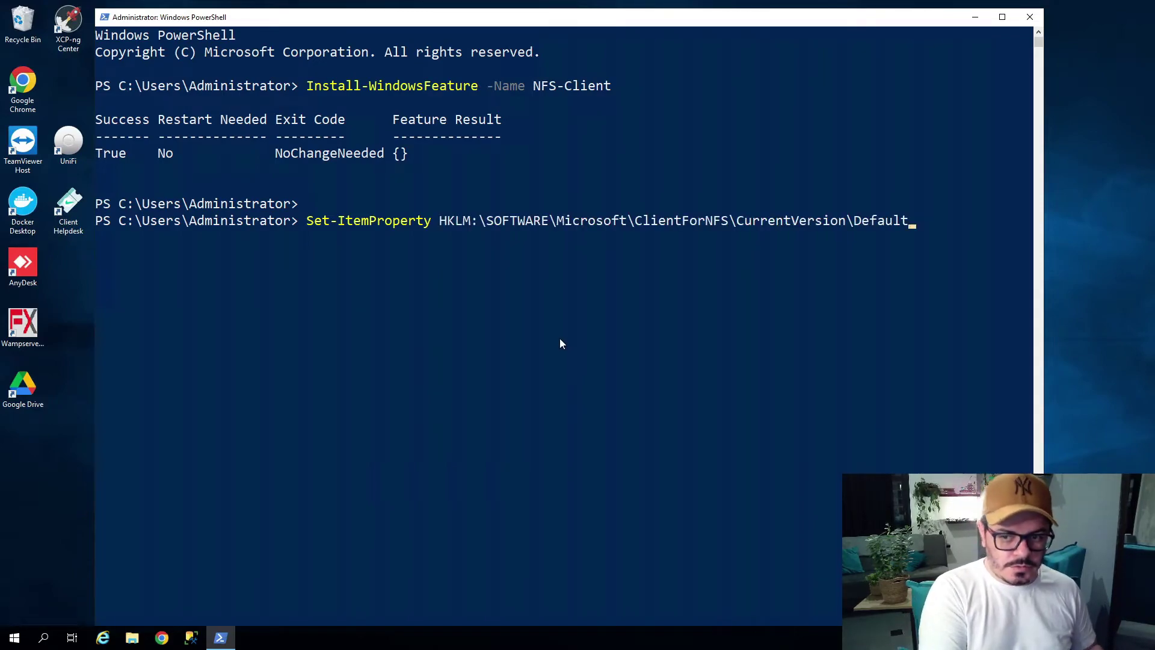
text(-Name )
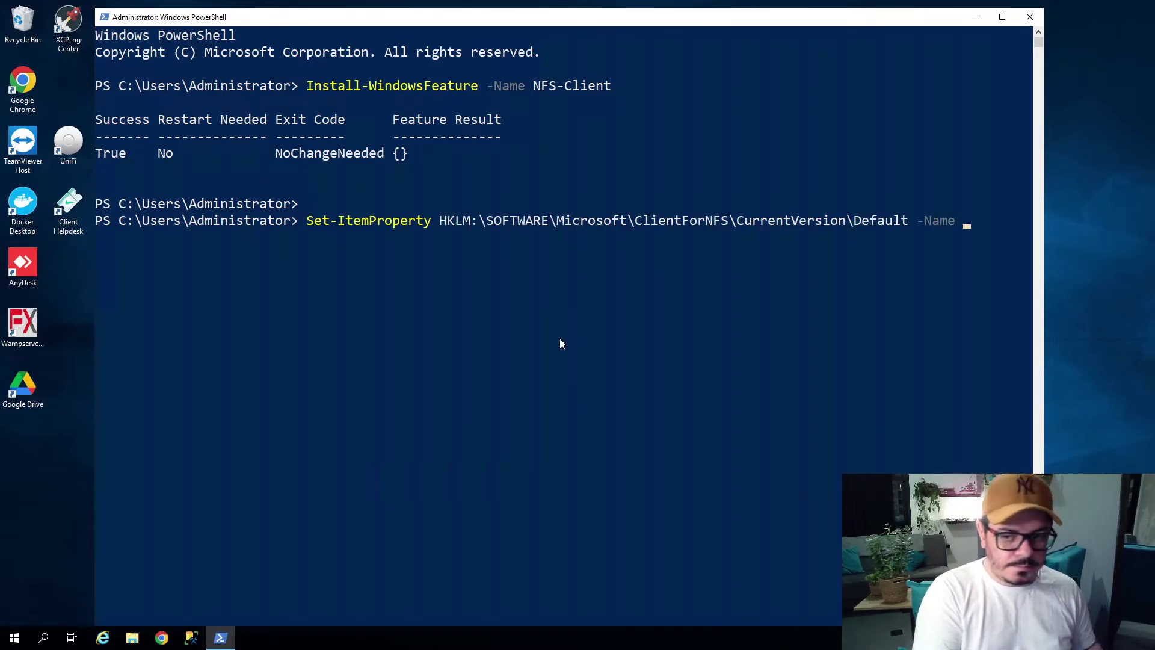
text(Ano)
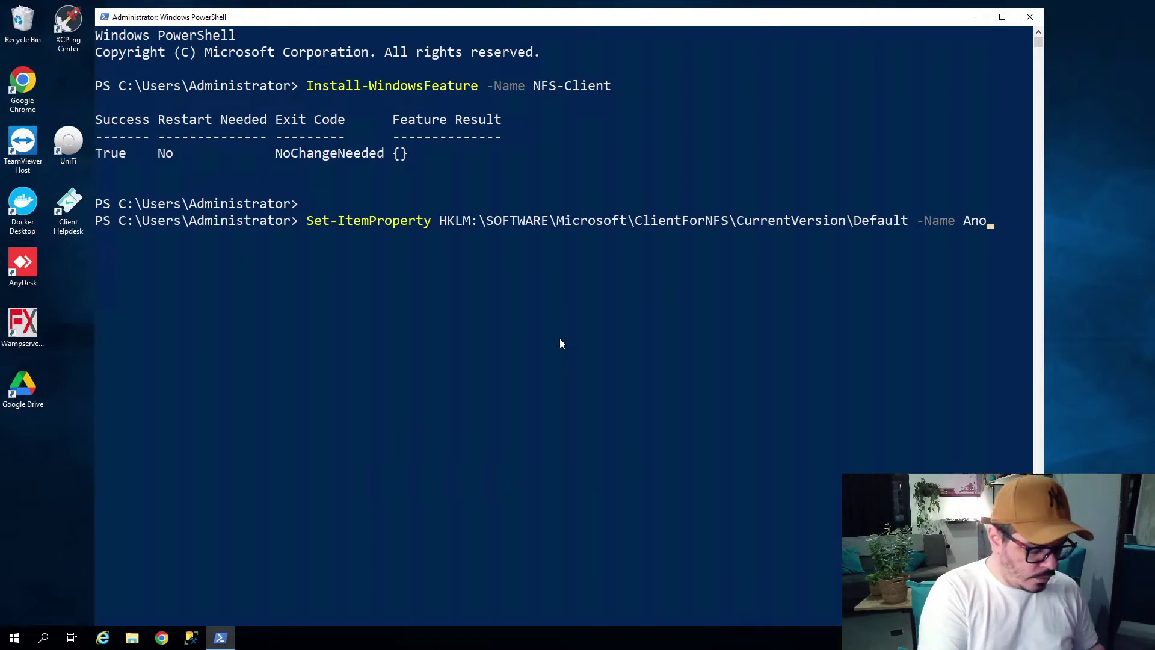
text(ny)
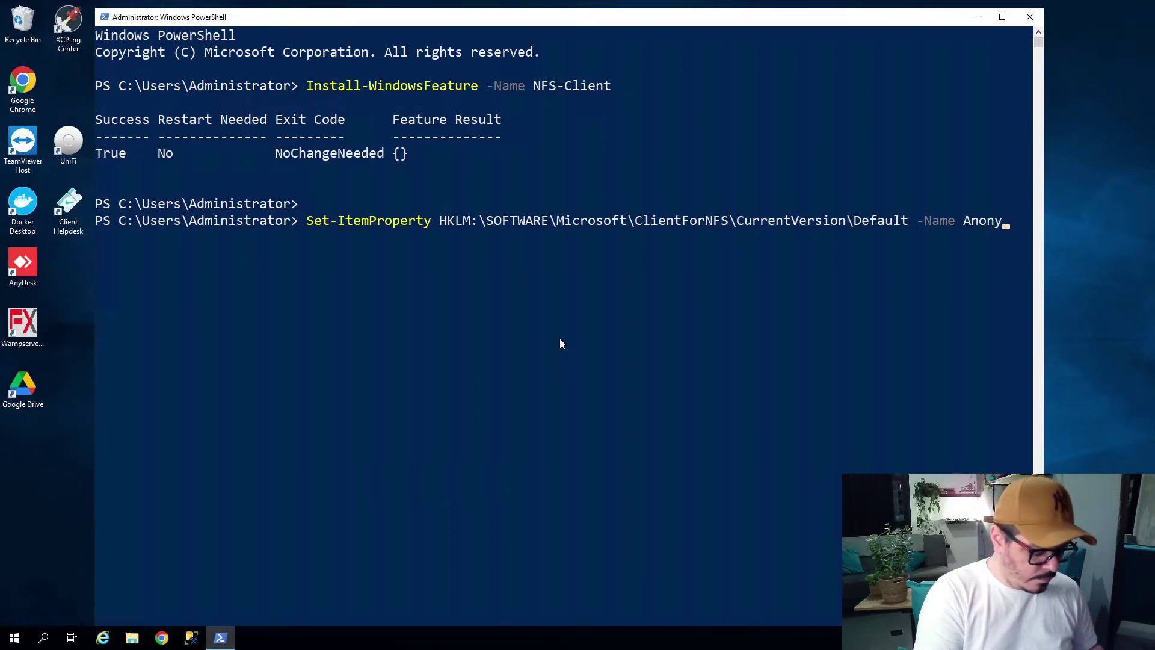
text(mousUid)
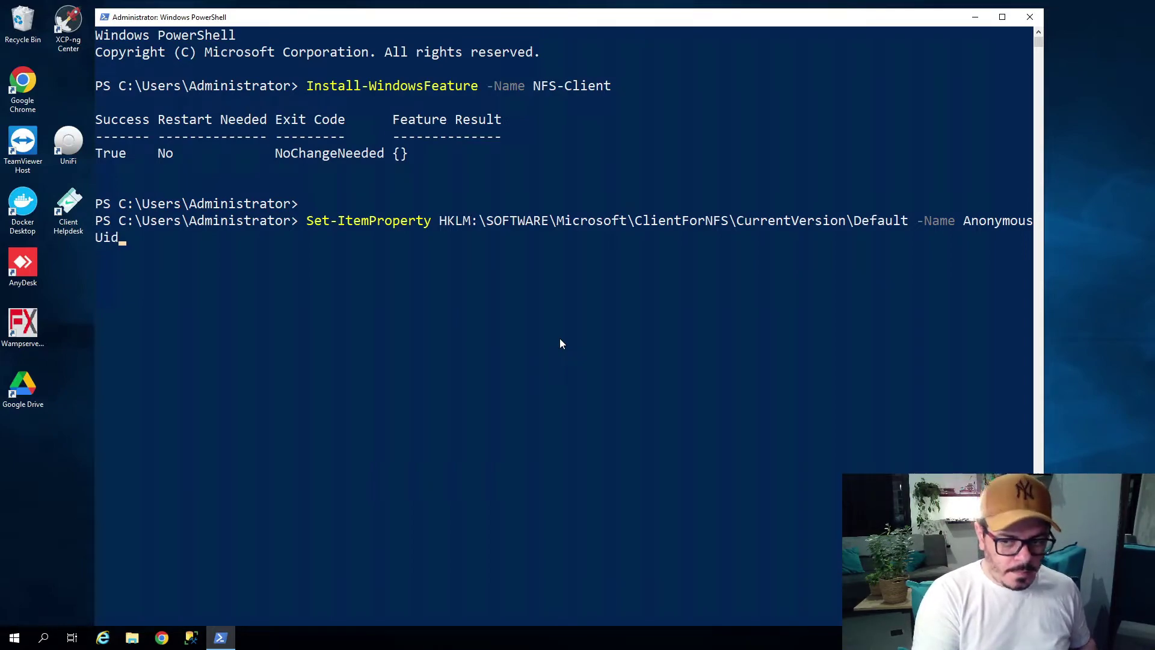
text( -Valeu)
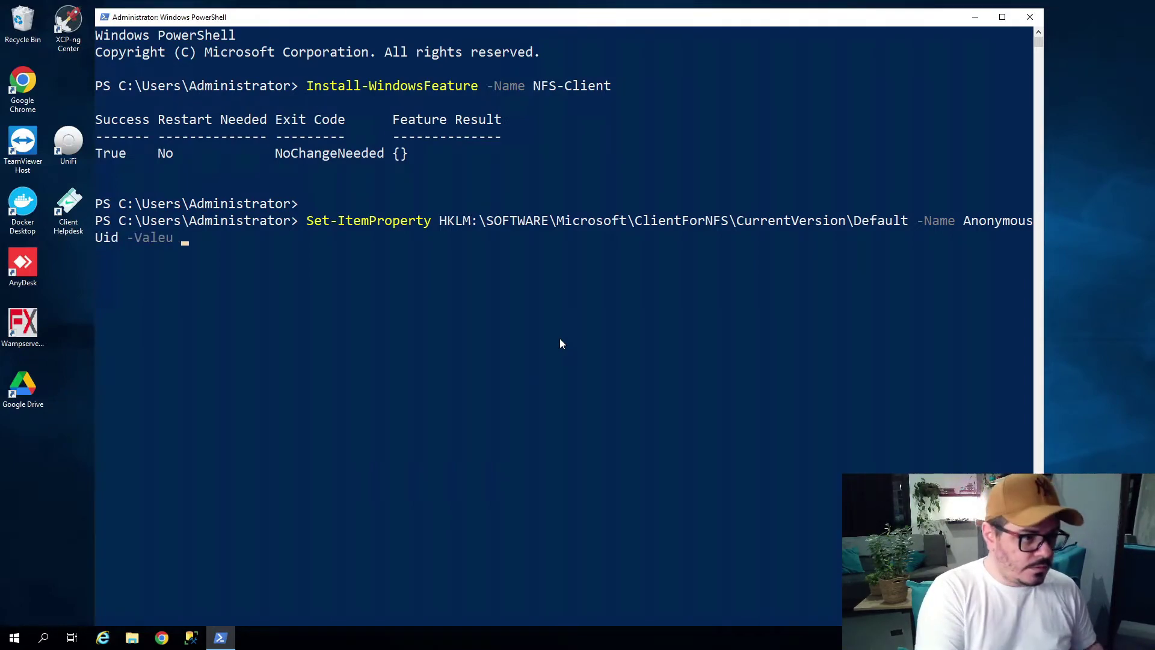
key(BackSpace)
key(BackSpace)
key(BackSpace)
text(ue 0)
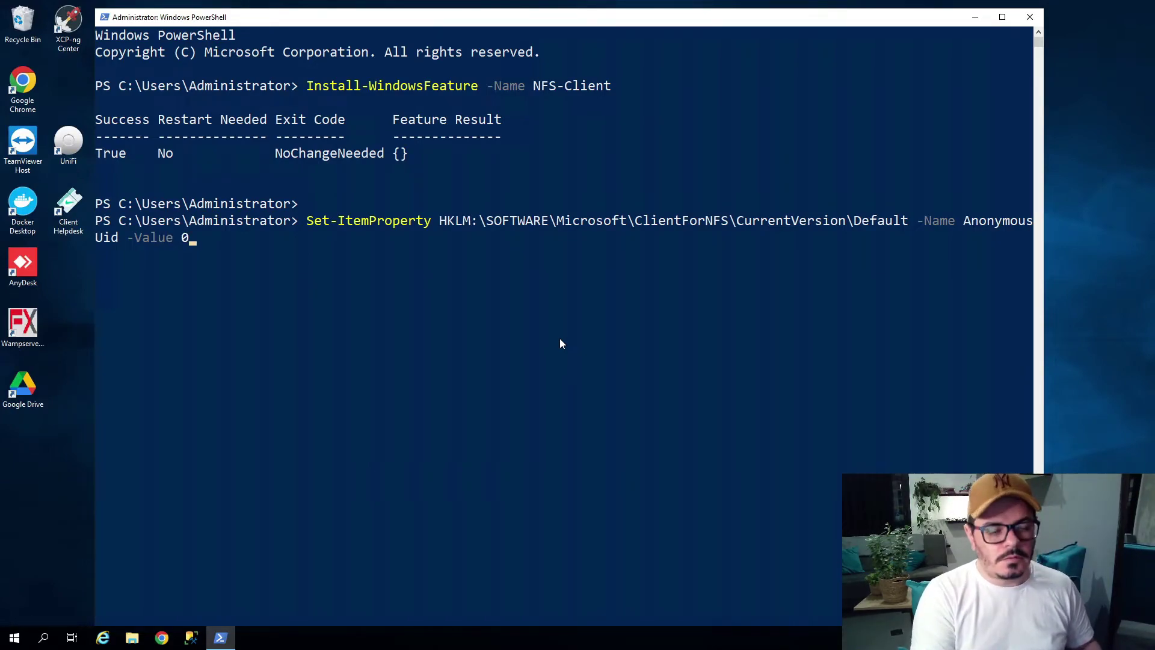
key(Return)
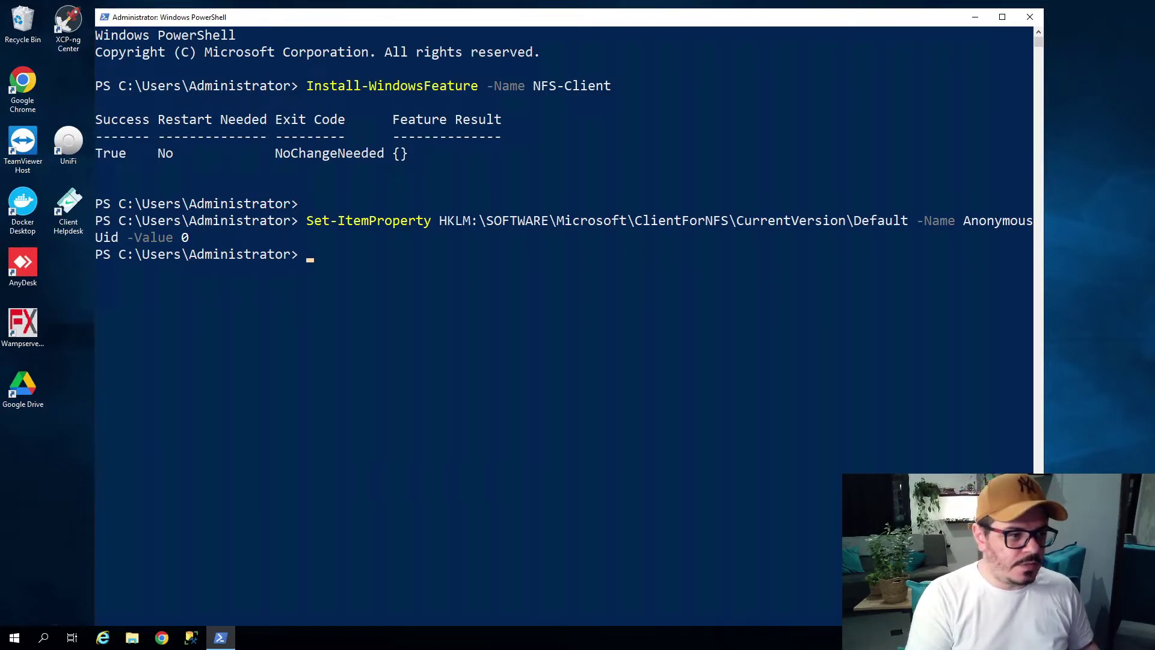
Reuse the previous command to set AnonymousGid to 0.
key(Up)
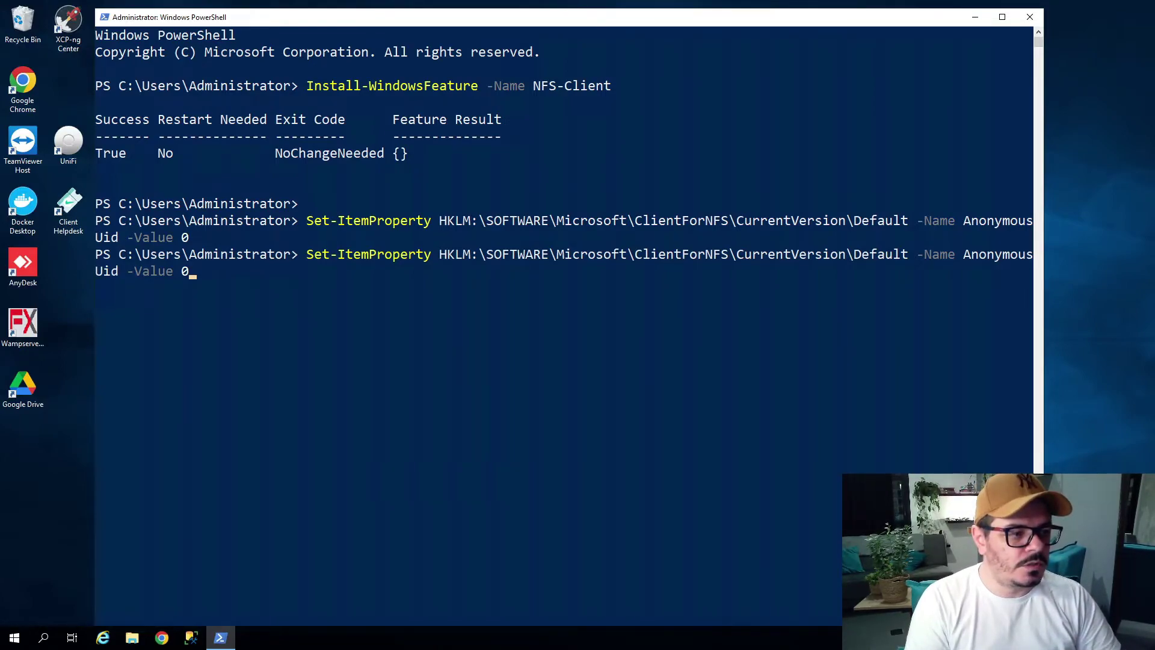
key(Left)
key(Left)
key(Left)
key(Left)
key(Left)
key(Left)
key(Left)
key(Left)
key(Left)
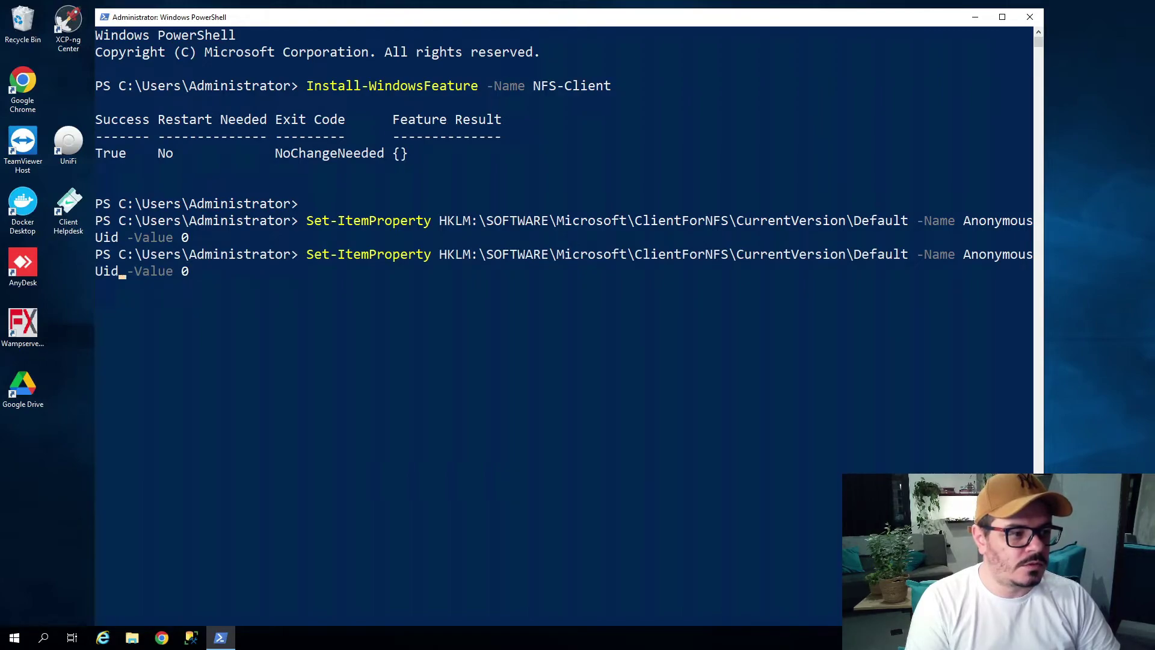
key(Left)
key(Left)
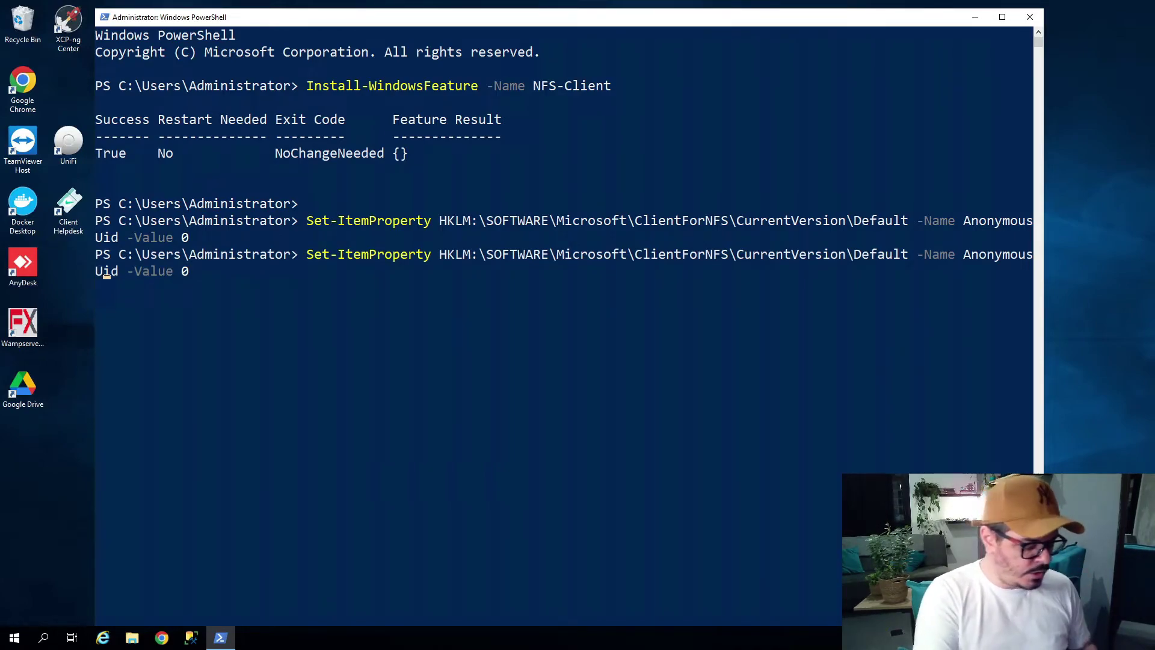
key(BackSpace)
text(G)
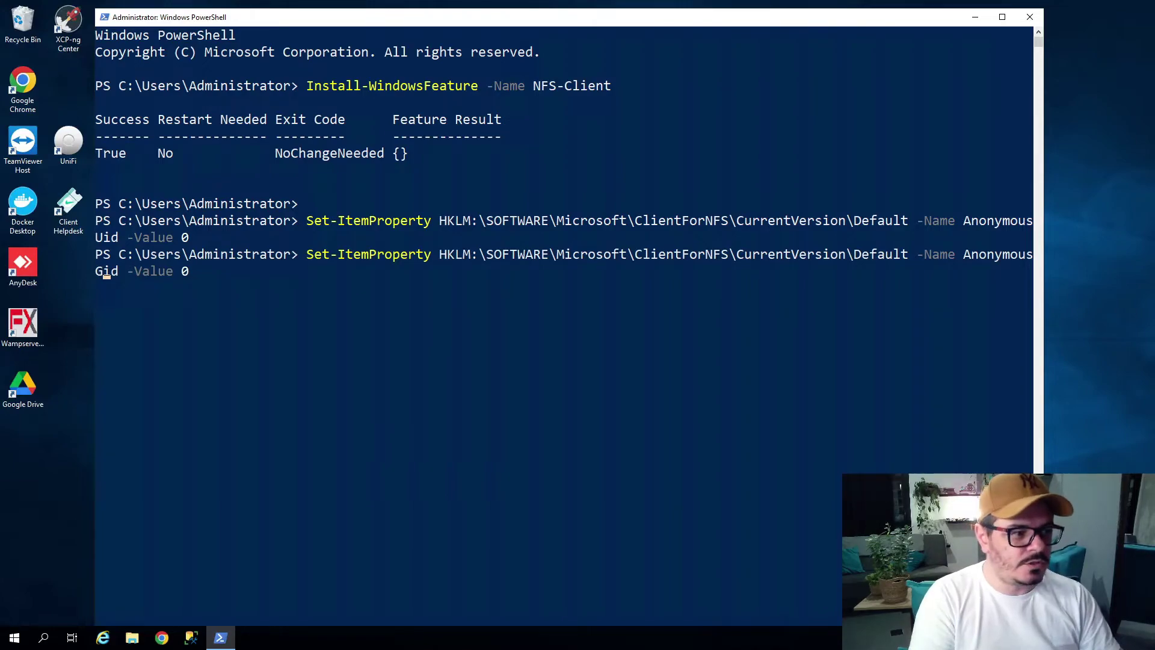
key(Return)
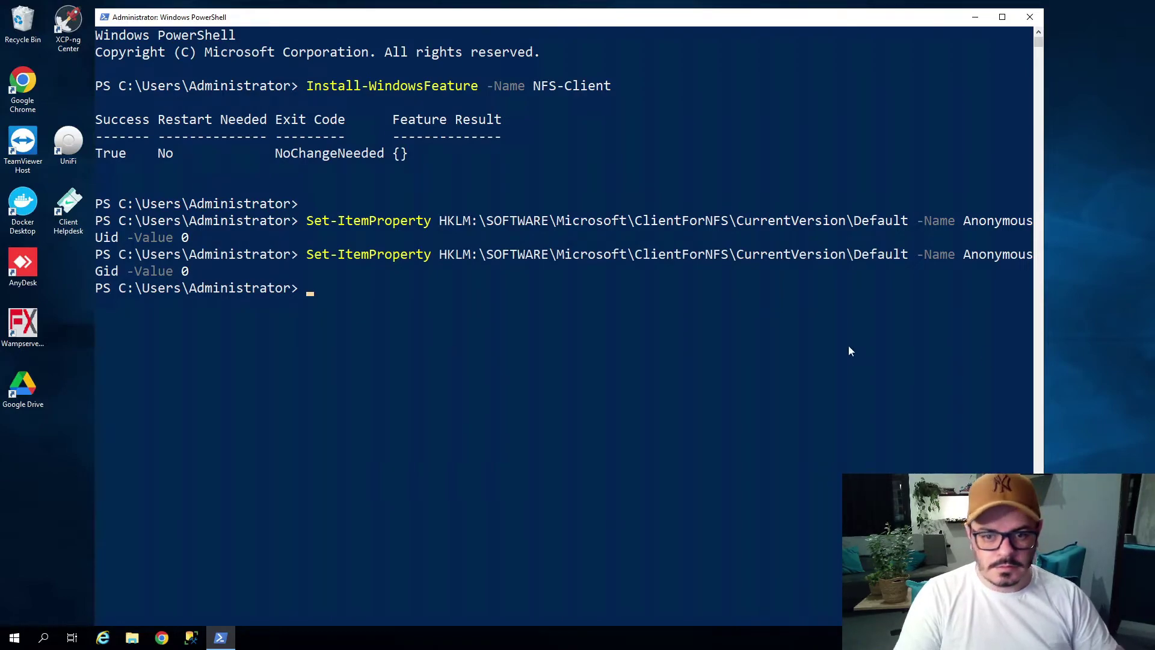
Set UseReserverdPorts to 1 on the same ClientForNFS Default registry path.
click(701, 406)
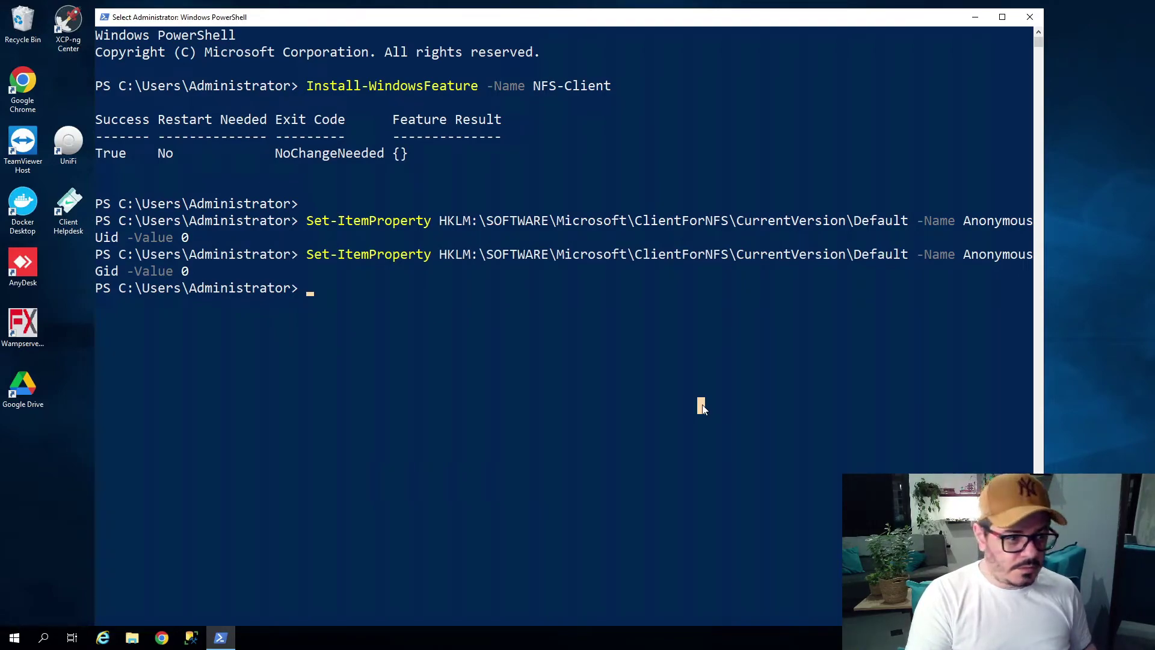
key(Up)
key(BackSpace)
key(BackSpace)
key(BackSpace)
key(BackSpace)
key(BackSpace)
key(BackSpace)
key(BackSpace)
key(BackSpace)
key(BackSpace)
key(BackSpace)
key(BackSpace)
key(BackSpace)
key(BackSpace)
key(BackSpace)
key(BackSpace)
key(BackSpace)
key(BackSpace)
key(BackSpace)
key(BackSpace)
key(BackSpace)
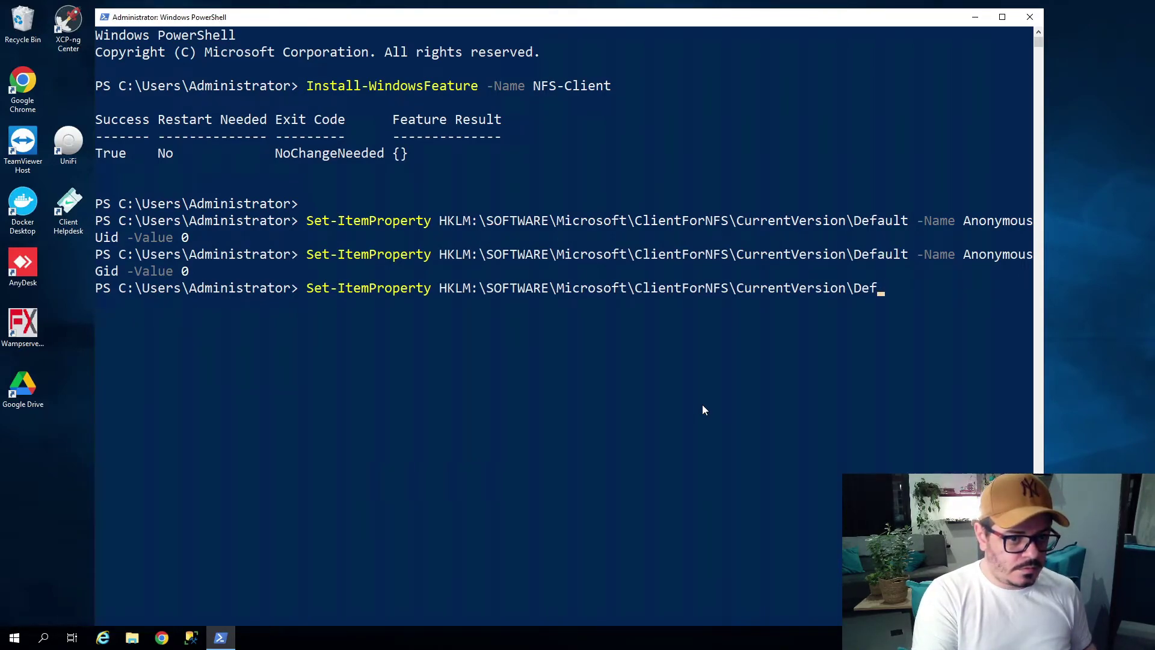
key(BackSpace)
key(BackSpace)
key(BackSpace)
key(BackSpace)
key(BackSpace)
key(BackSpace)
key(BackSpace)
key(BackSpace)
key(BackSpace)
key(BackSpace)
key(BackSpace)
key(BackSpace)
key(BackSpace)
key(BackSpace)
key(BackSpace)
key(BackSpace)
key(BackSpace)
key(BackSpace)
key(BackSpace)
key(BackSpace)
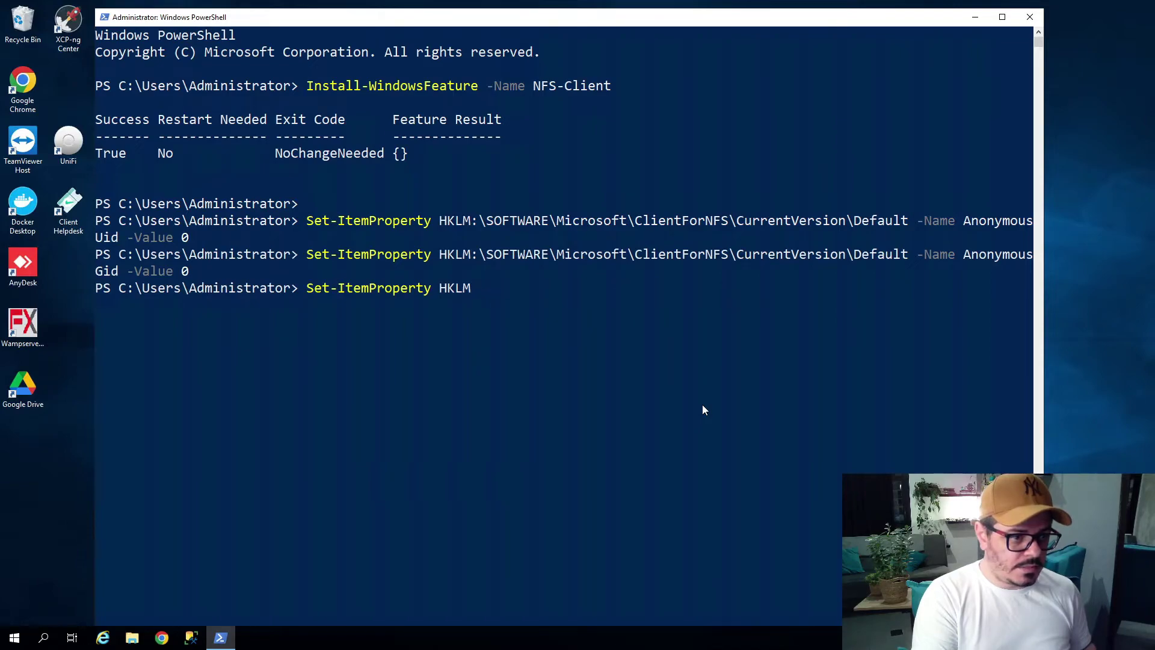
key(BackSpace)
key(BackSpace)
key(BackSpace)
key(BackSpace)
text(HKLM:\SOFTWARE\Microsoft\ClientForNFS\CurrentVersion\Default)
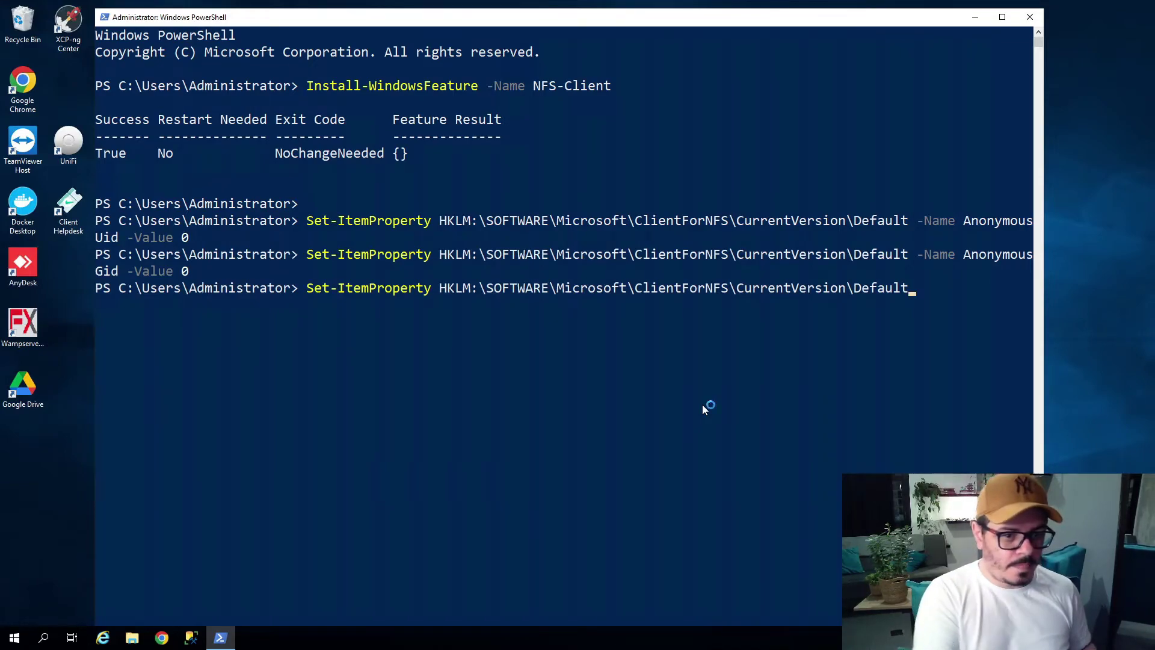
text(-)
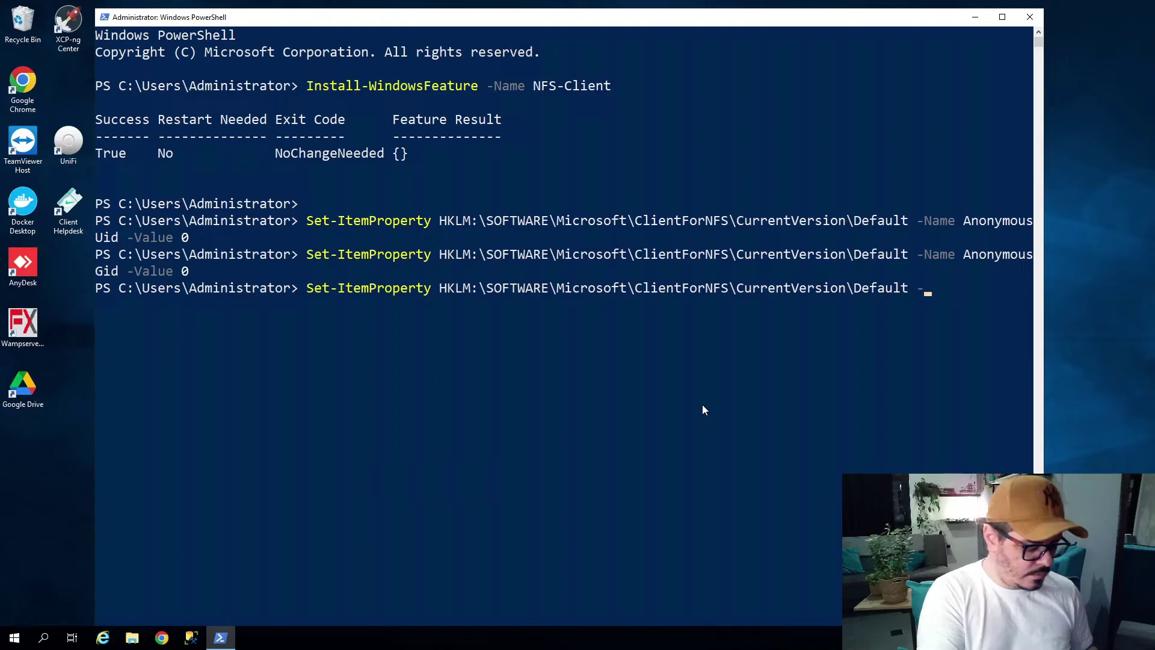
text(Name U)
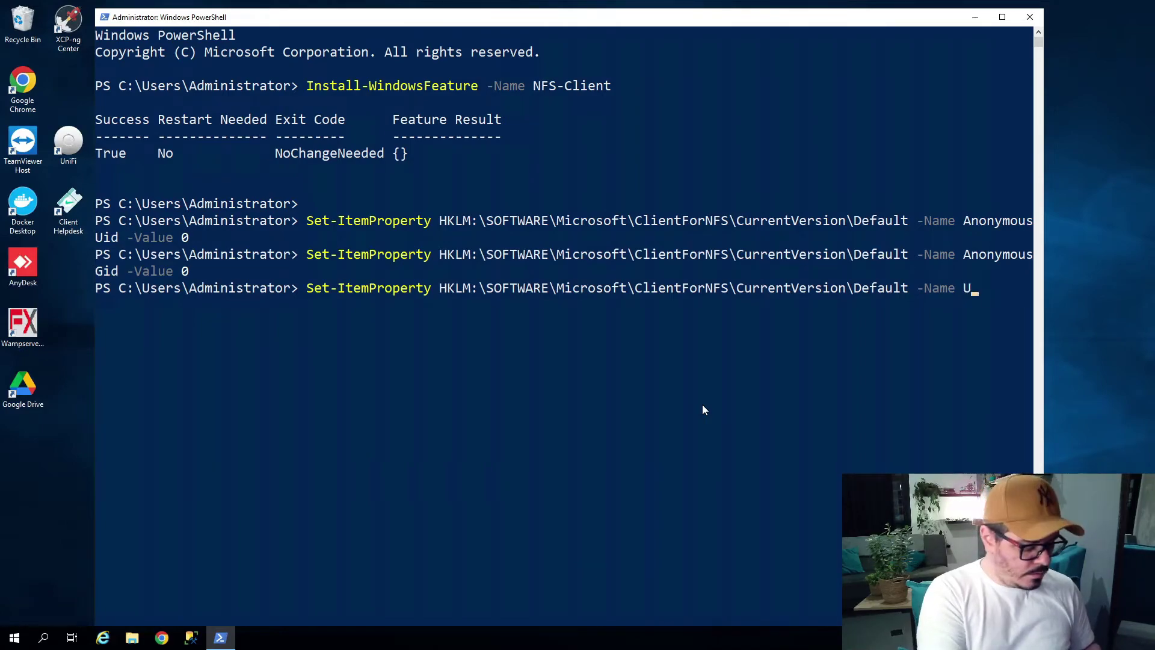
text(seR)
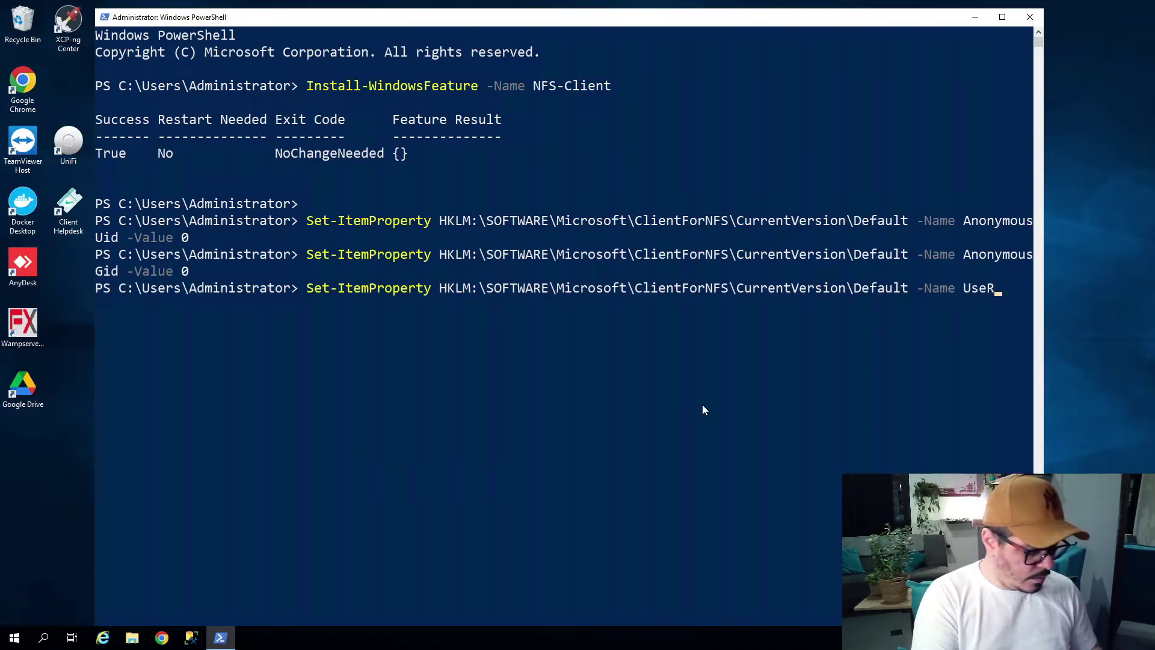
text(eserverdPorts)
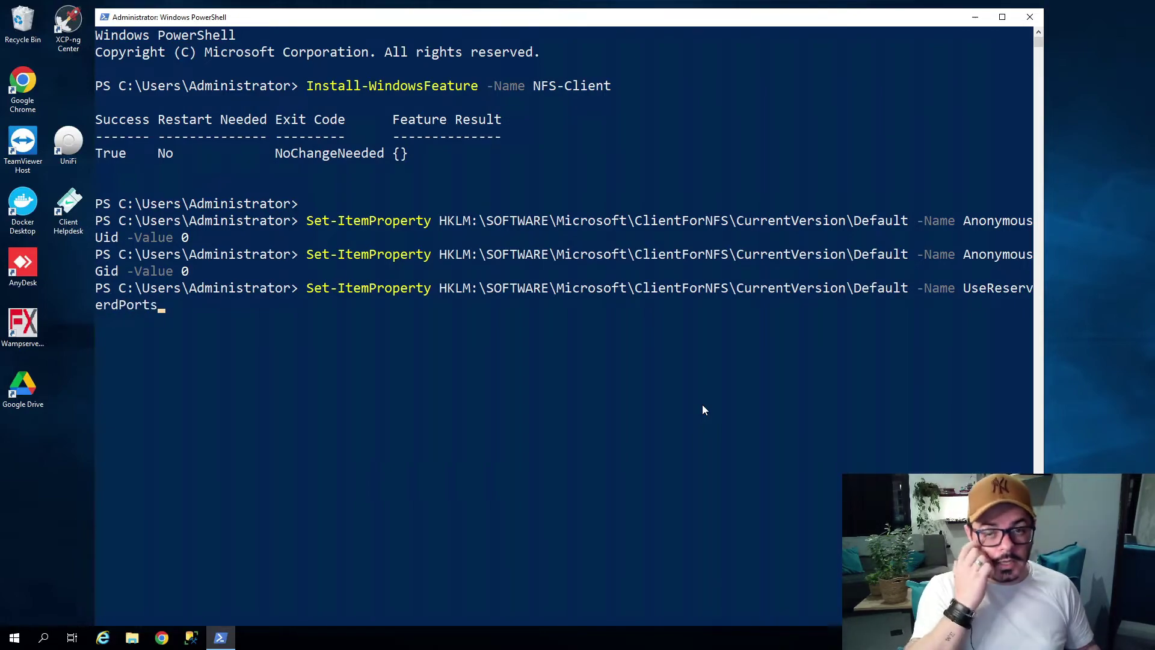
text( -Valeu)
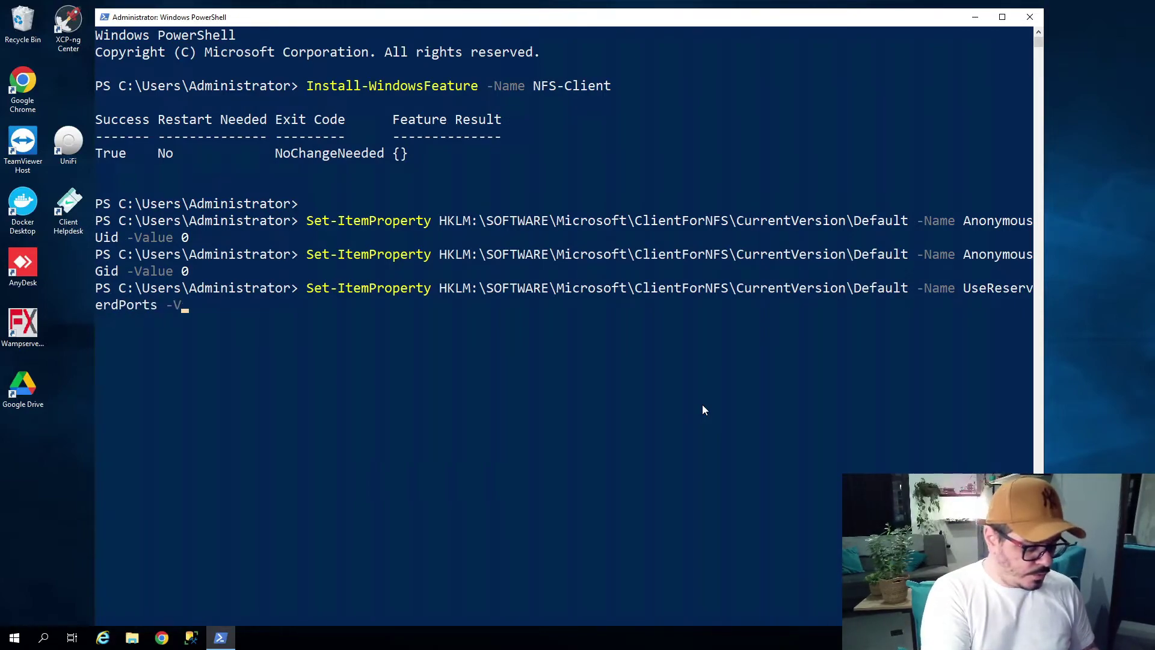
key(BackSpace)
key(BackSpace)
key(BackSpace)
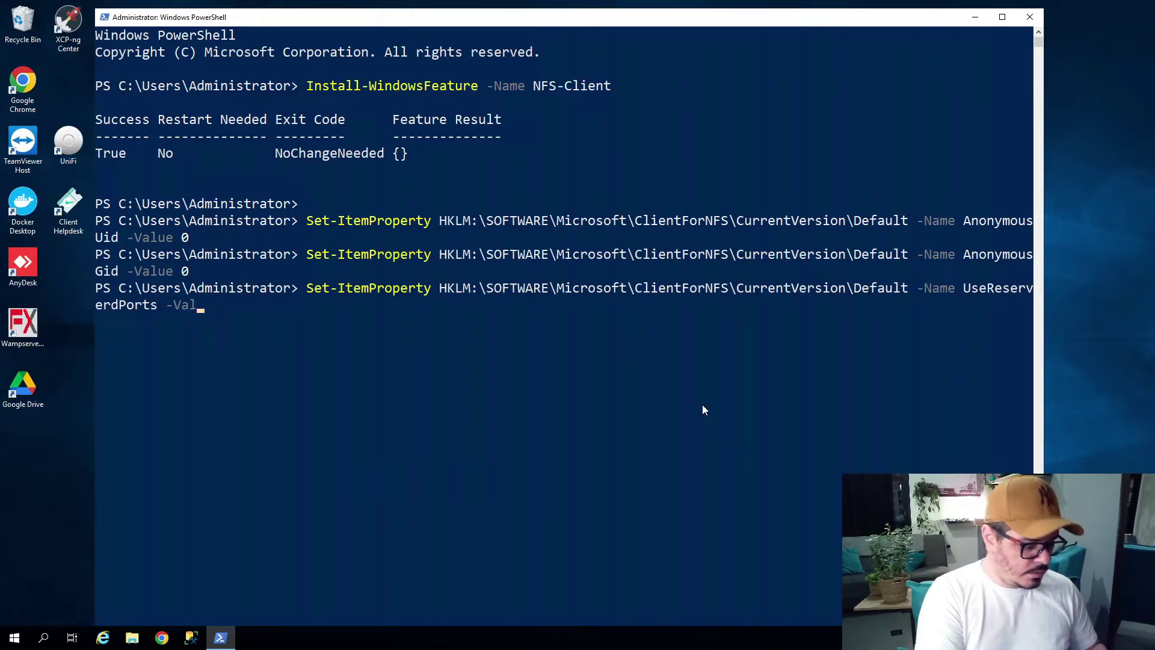
text(ue 1)
key(Return)
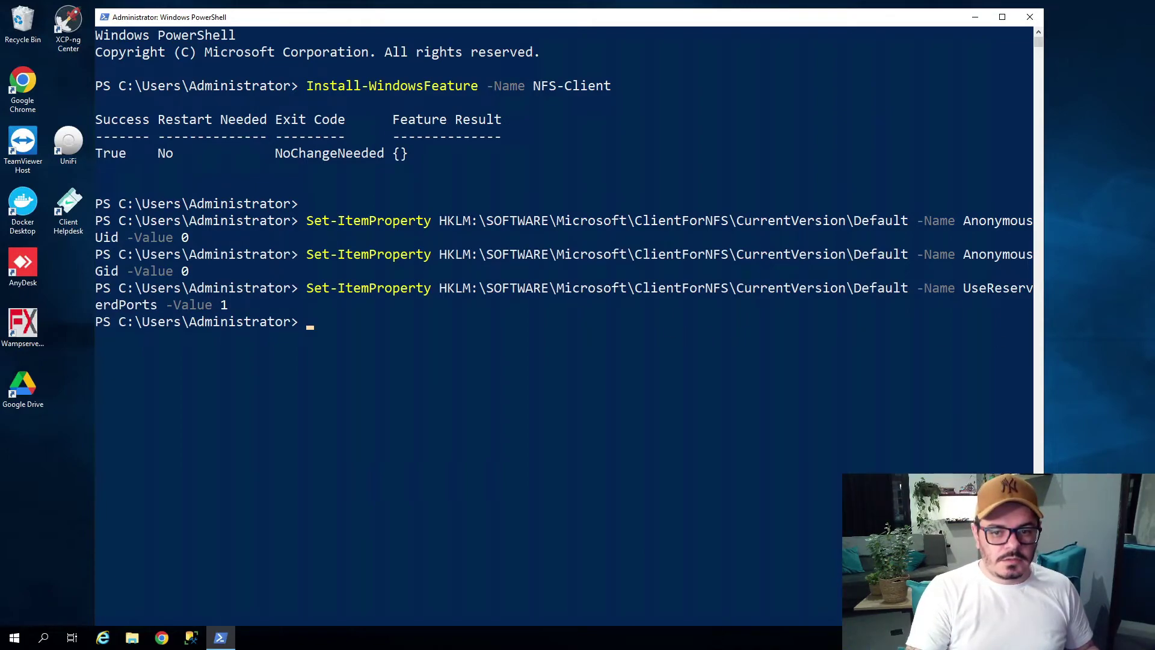
click(536, 372)
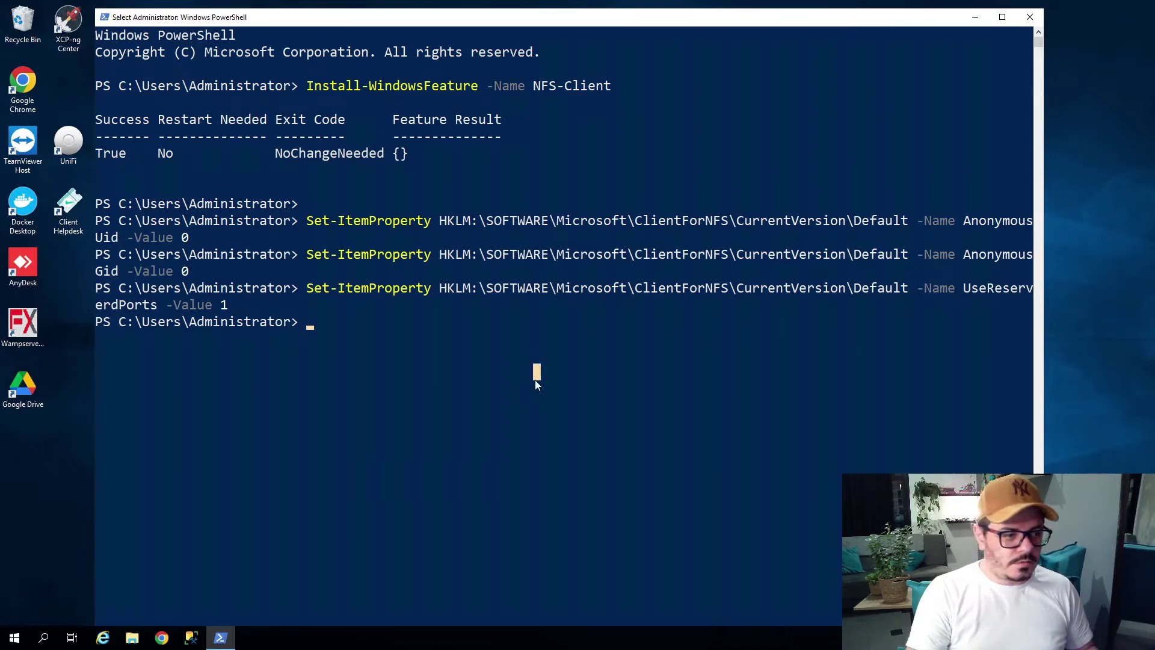
Run Start-Service -Name NfsClnt, minimize PowerShell and return to the local browser.
text(Star)
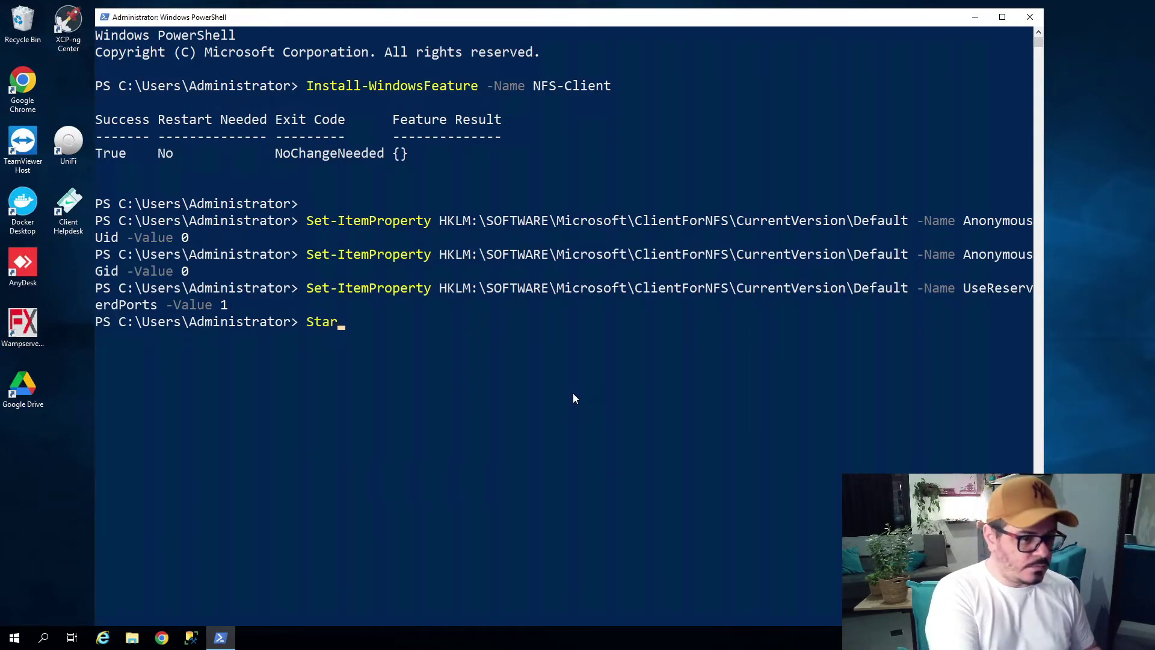
text(t-Service )
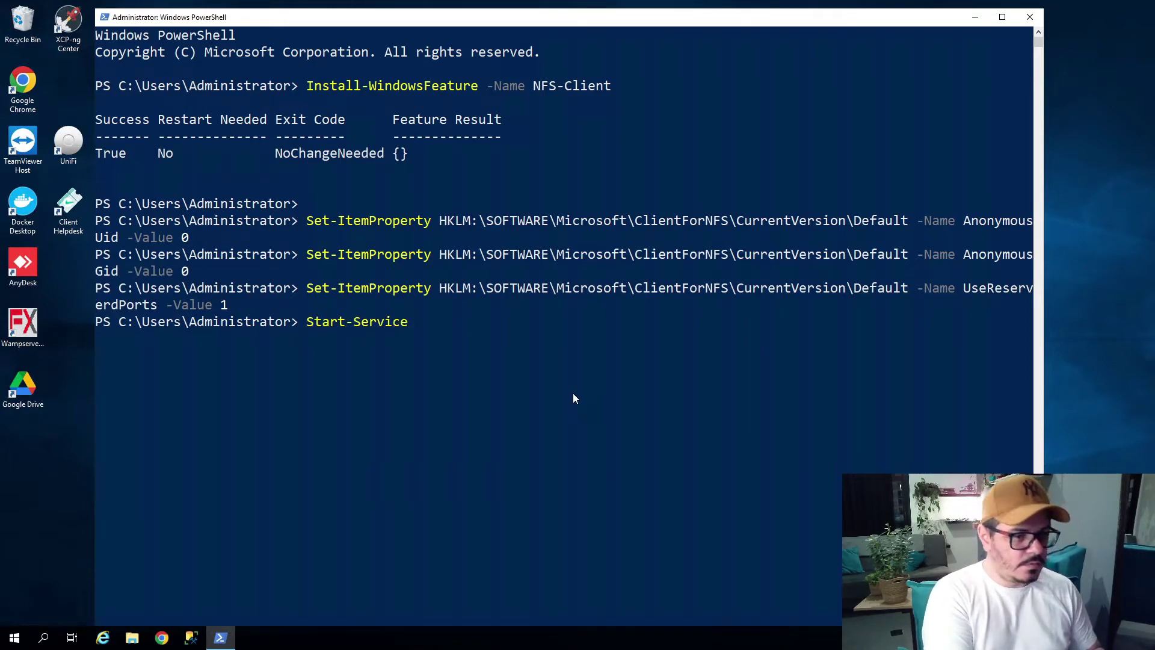
text(-Nam)
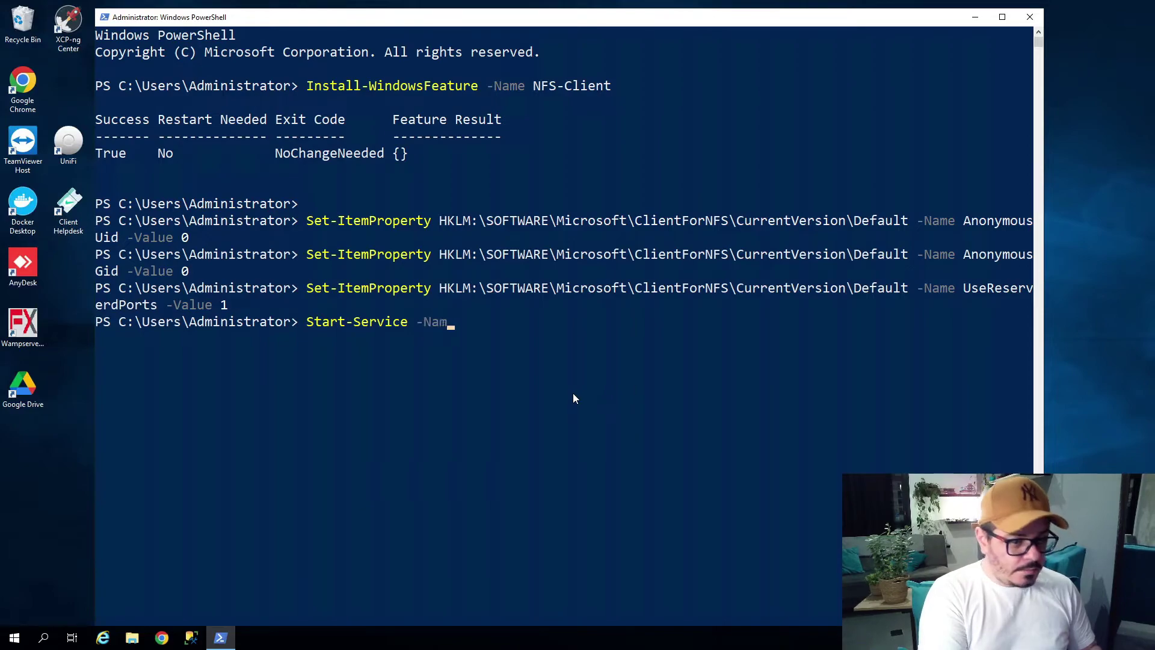
text(e Nfs)
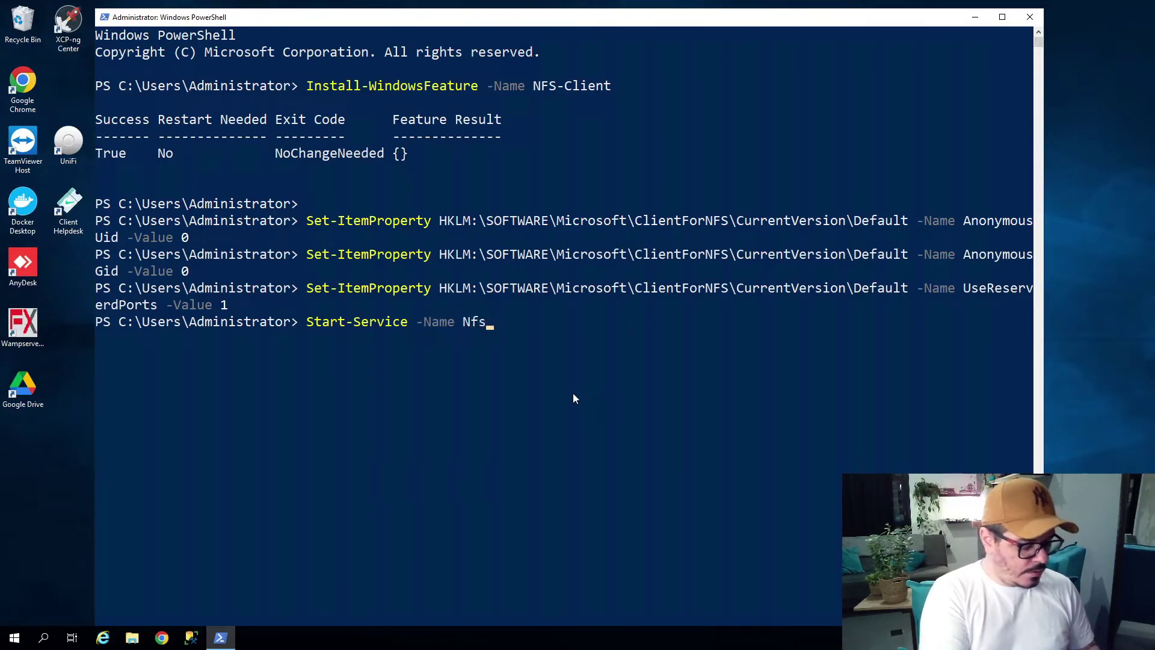
text(Clnt)
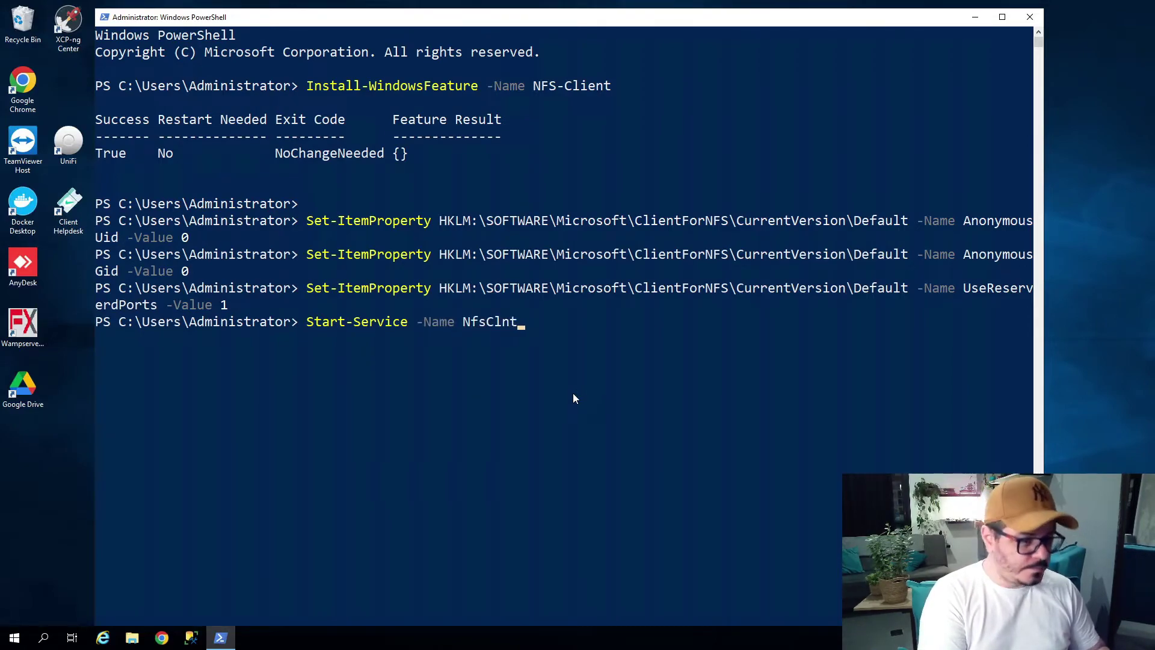
key(Return)
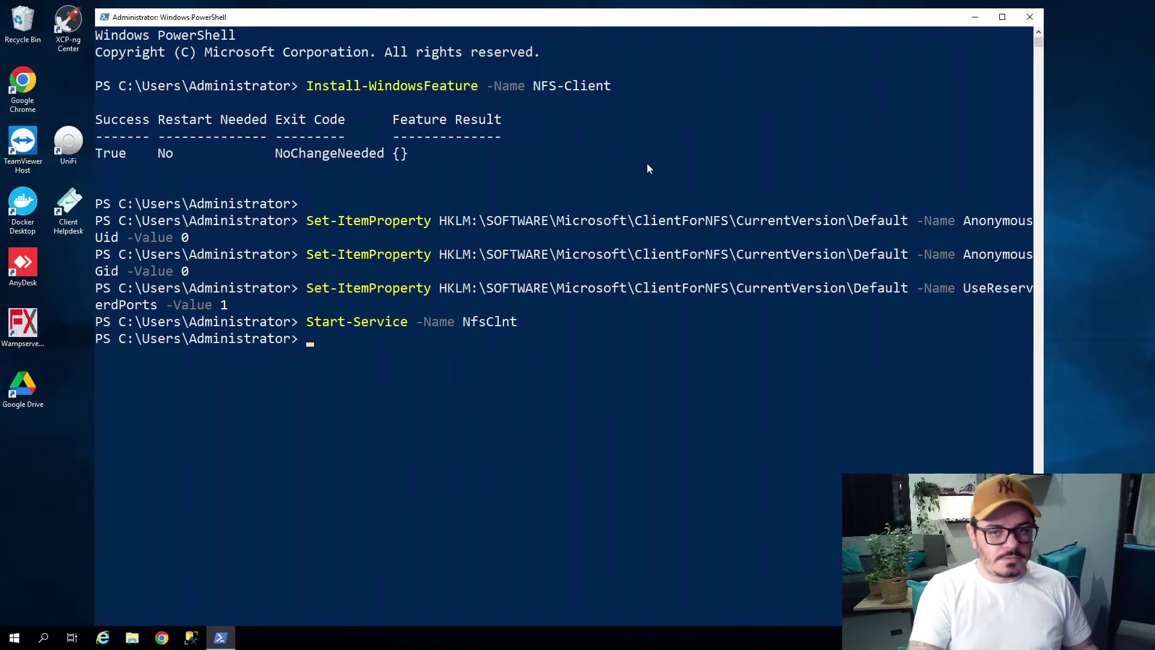
click(976, 18)
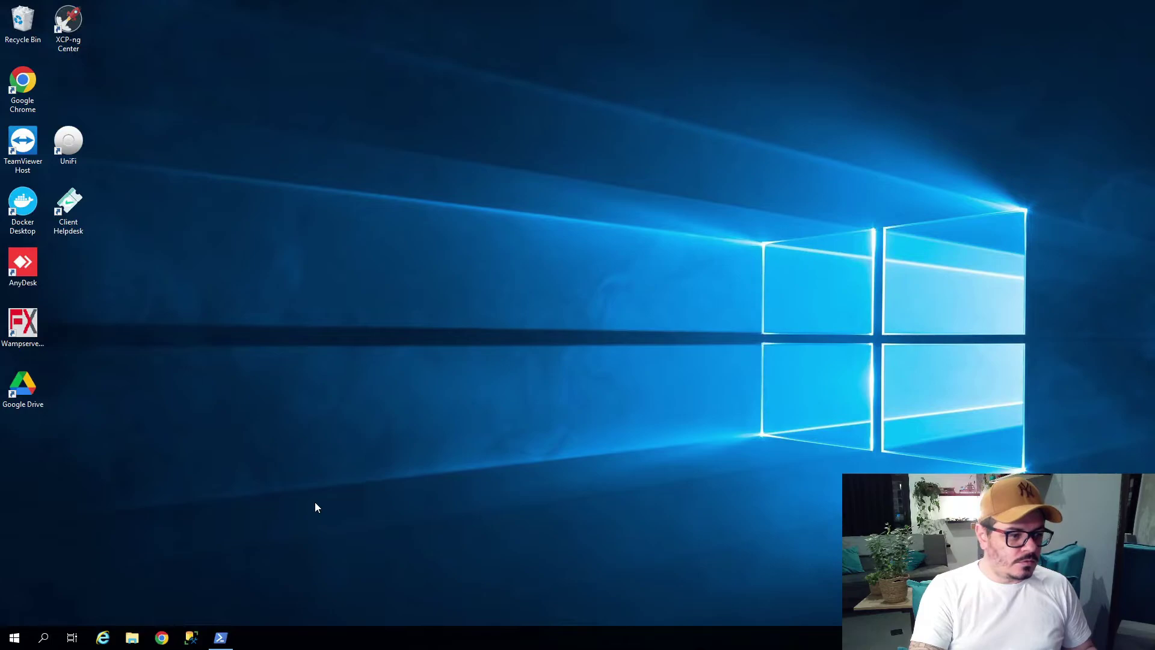
mouse_move(228, 640)
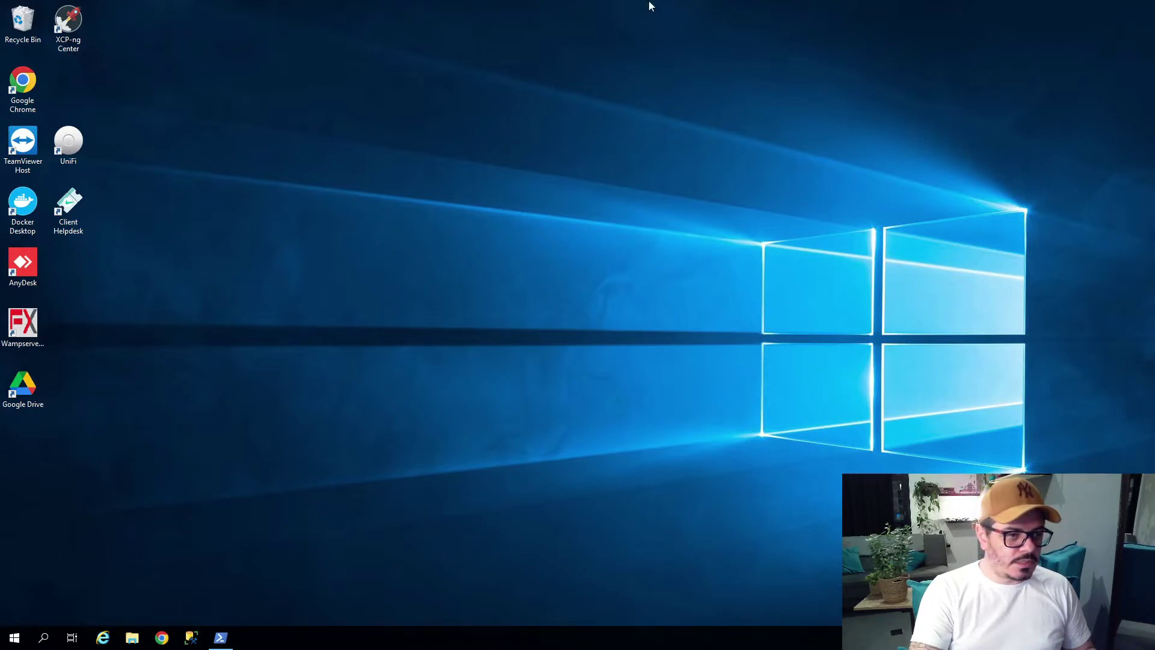
click(703, 7)
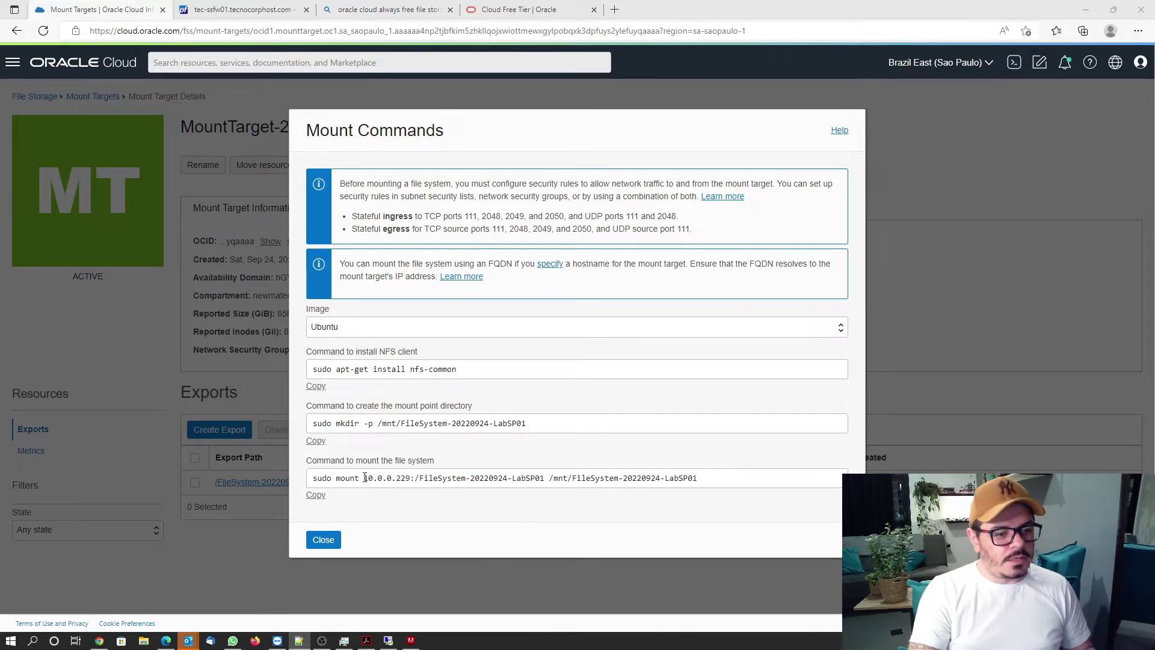
Copy 10.0.0.229:/FileSystem-20220924-LabSP01 from the OCI mount command and return to the server session.
drag(365, 479, 537, 480)
key(ctrl+c)
right_click(535, 479)
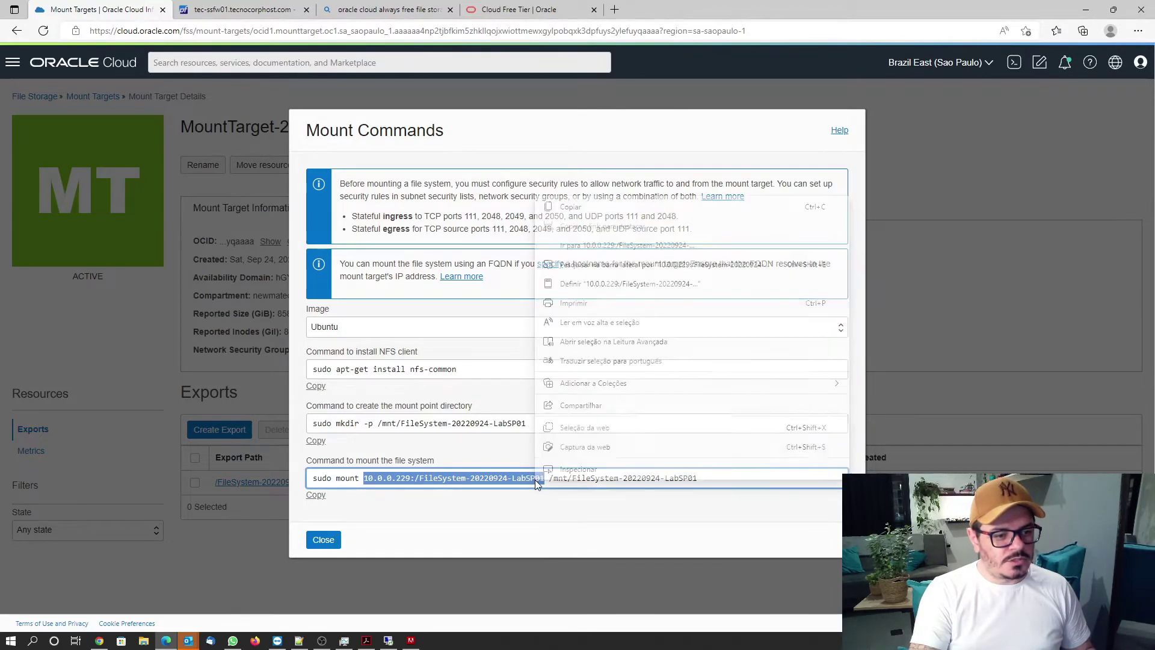
click(596, 207)
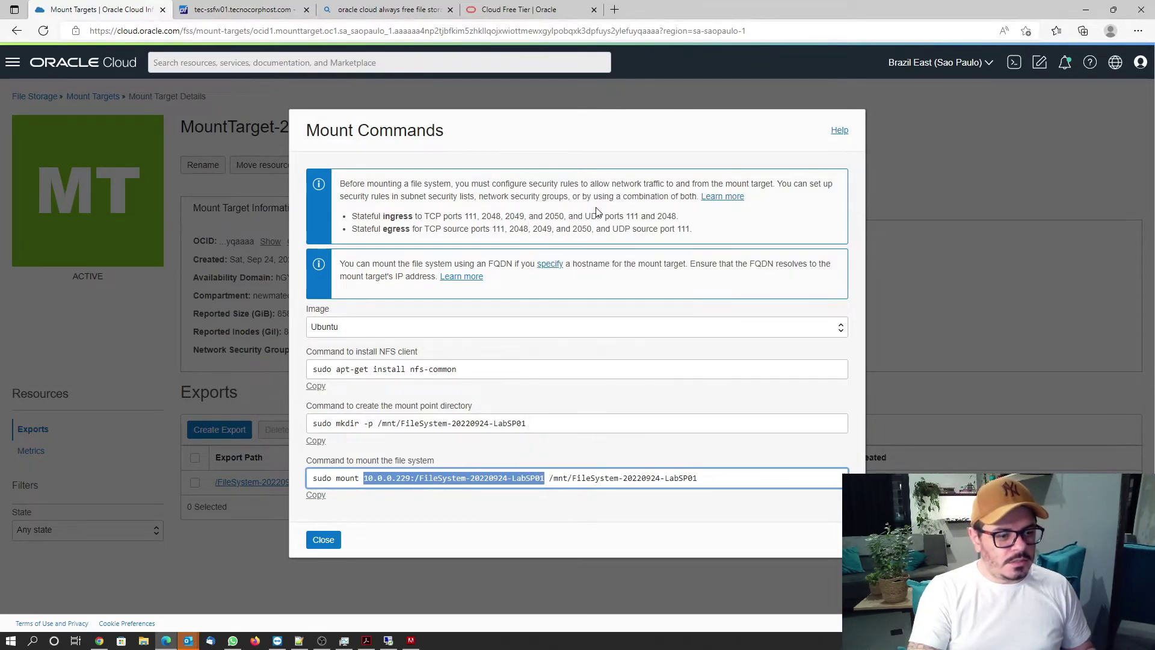
click(409, 641)
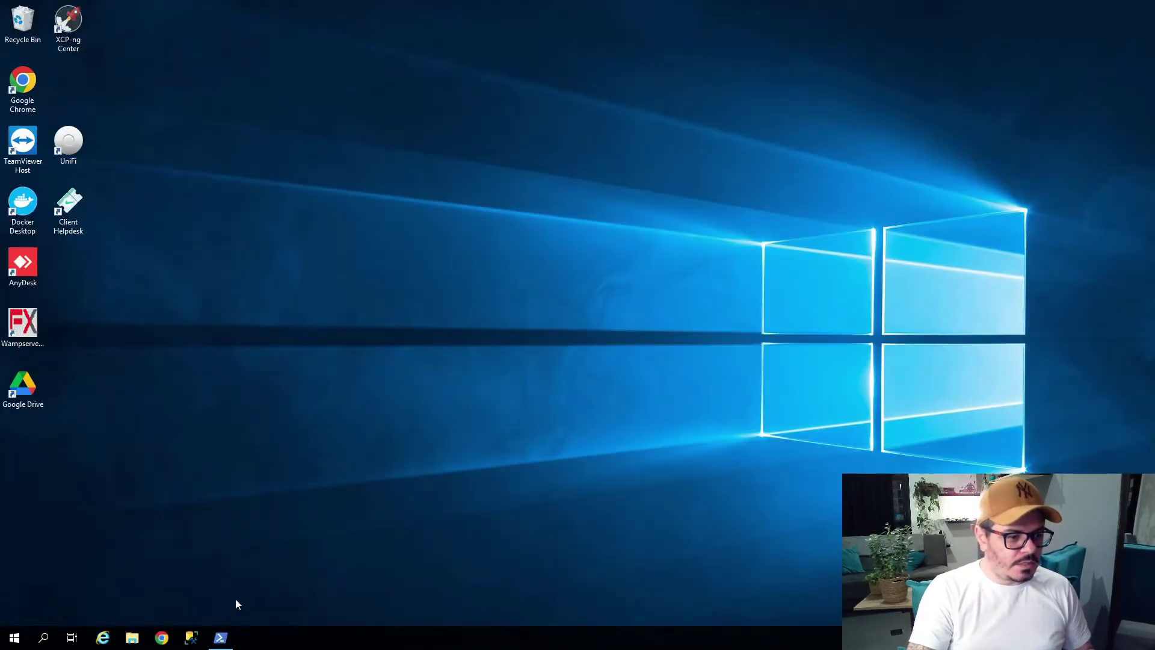
Open \\10.0.0.229\FileSystem-20220924-LabSP01 in File Explorer by editing the pasted export path.
click(133, 638)
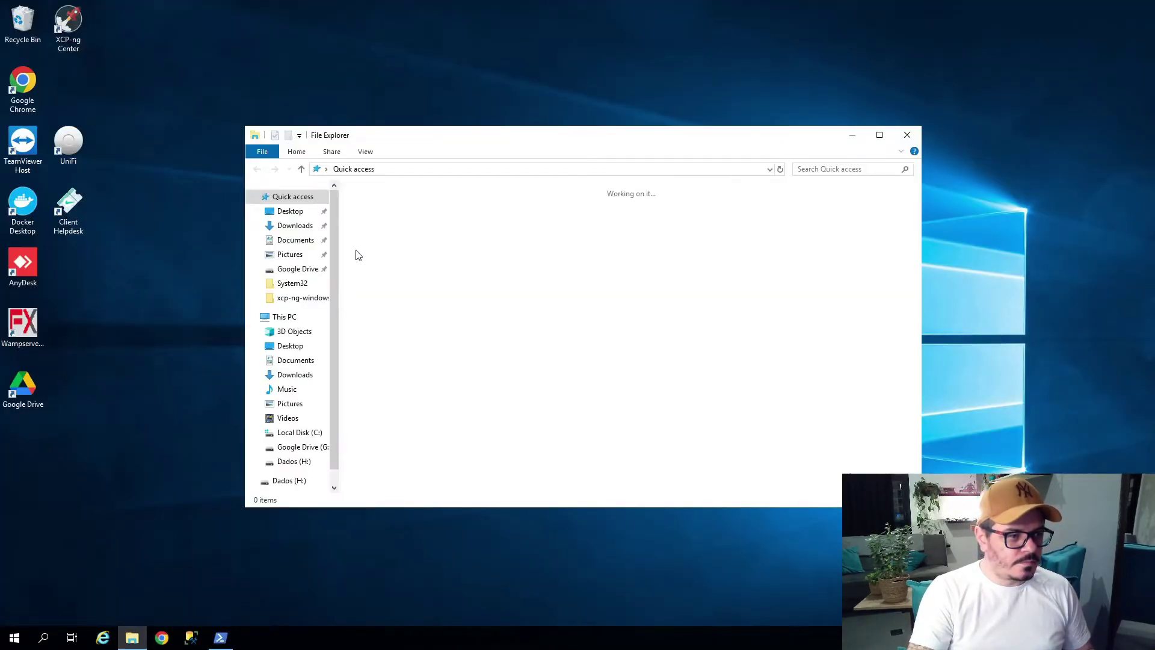
click(411, 169)
text(\\)
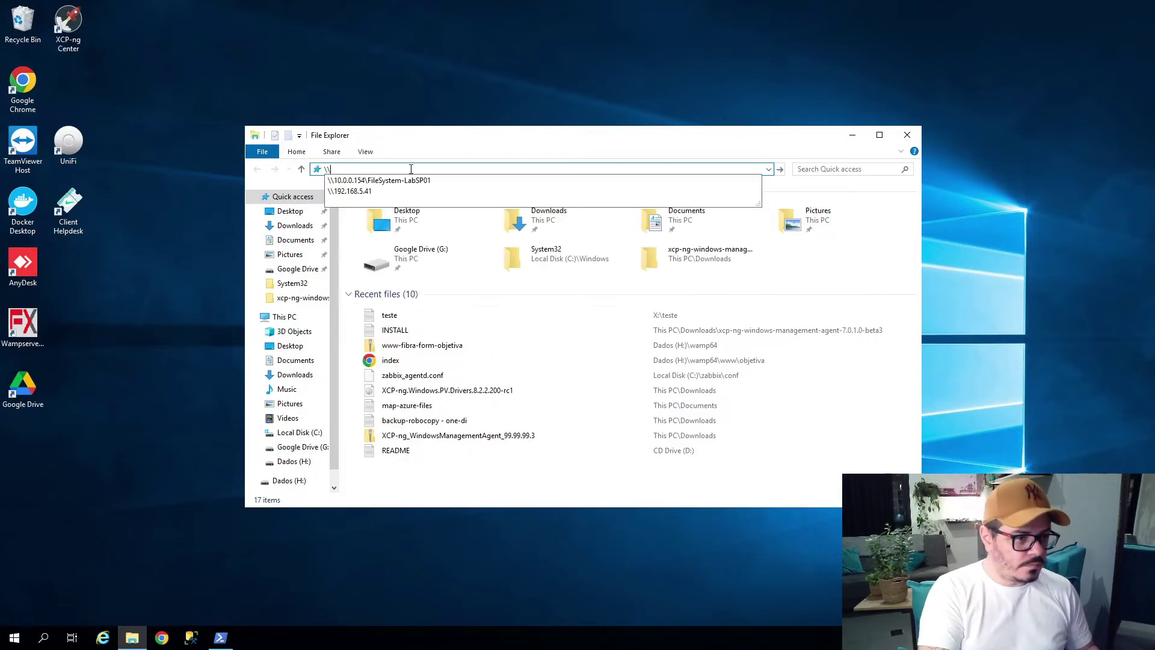
key(ctrl+v)
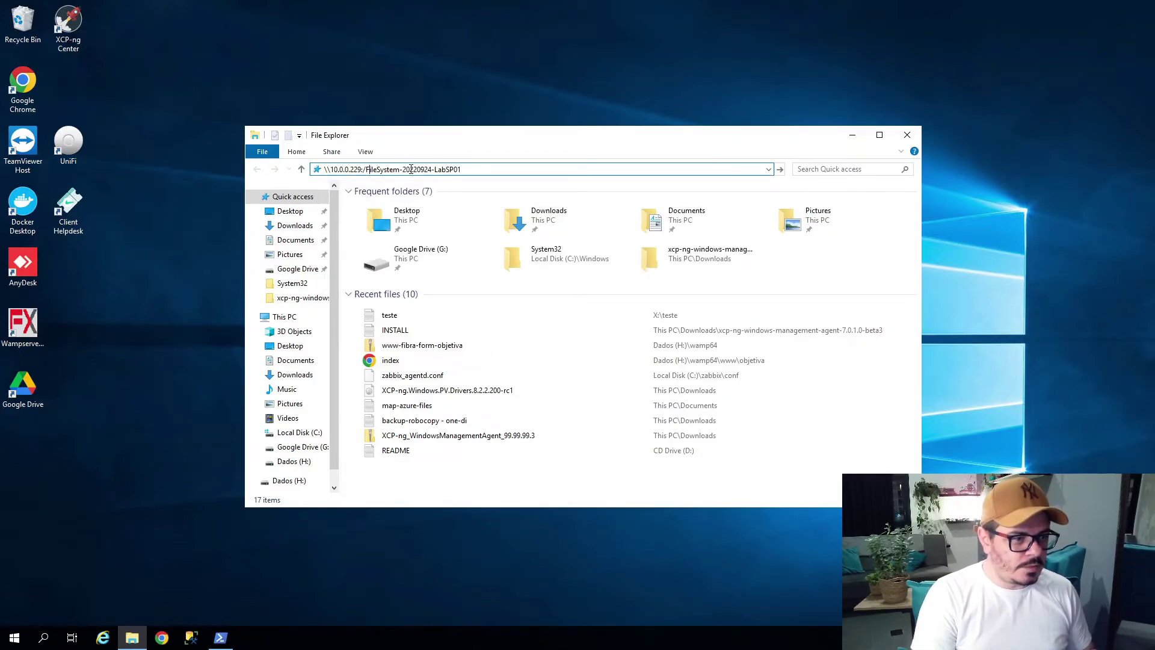
key(BackSpace)
key(BackSpace)
text(\)
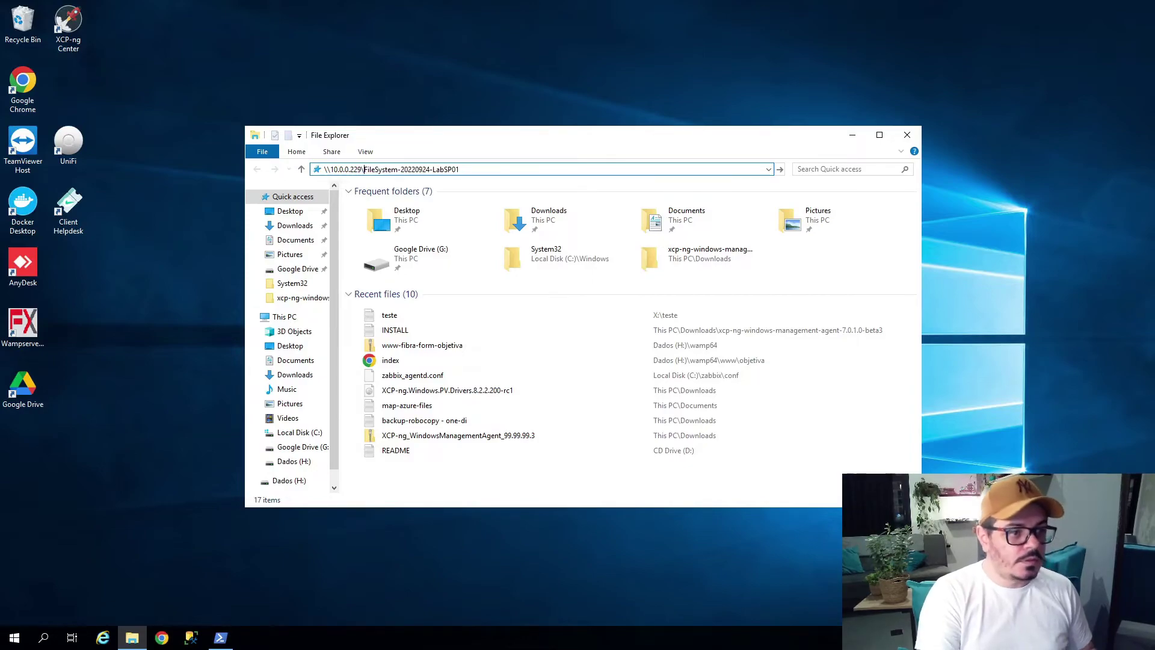
key(Return)
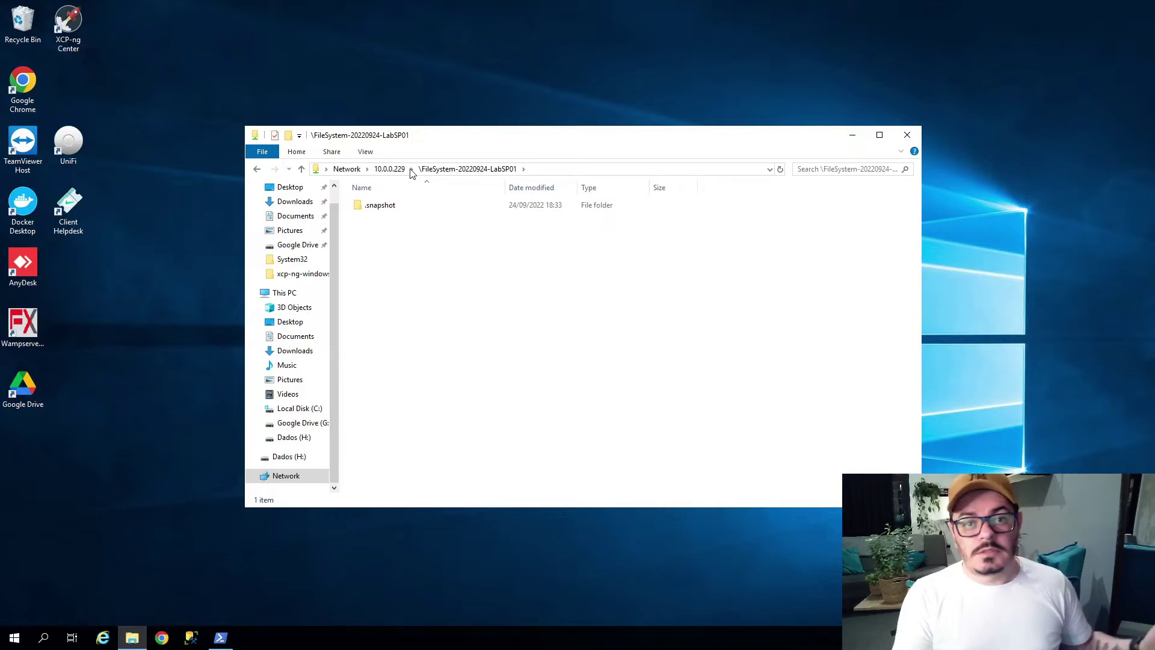
Browse the share's ribbon commands, then switch to This PC and its Computer options.
click(553, 170)
key(ctrl+c)
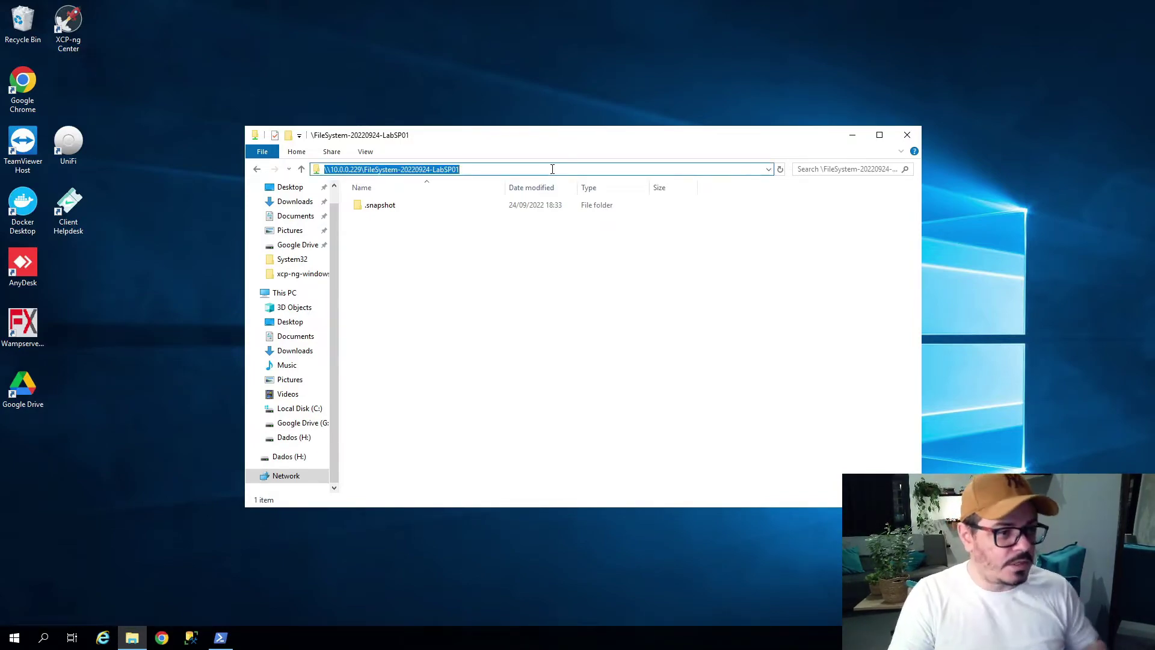
click(304, 154)
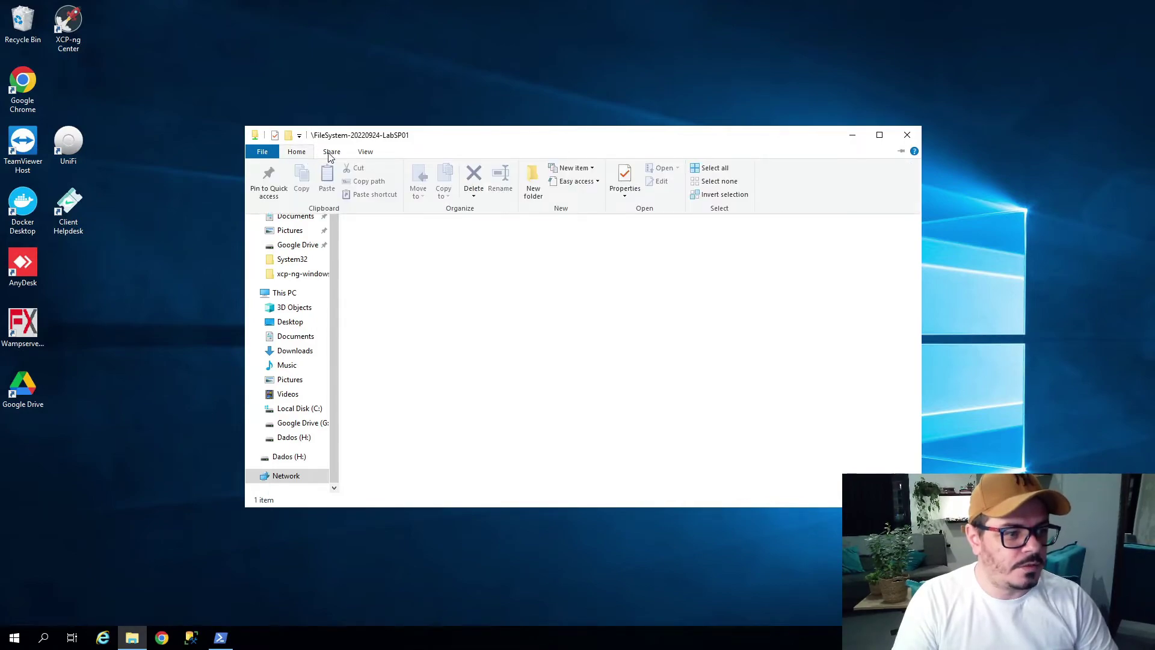
click(330, 154)
click(330, 154)
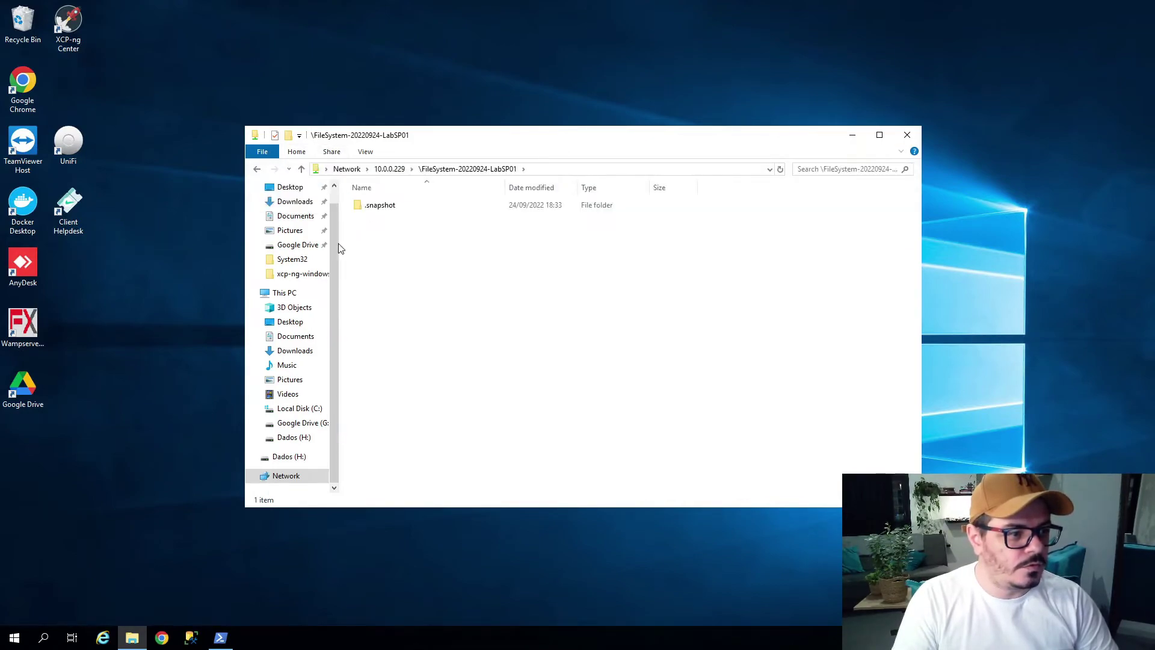
click(288, 293)
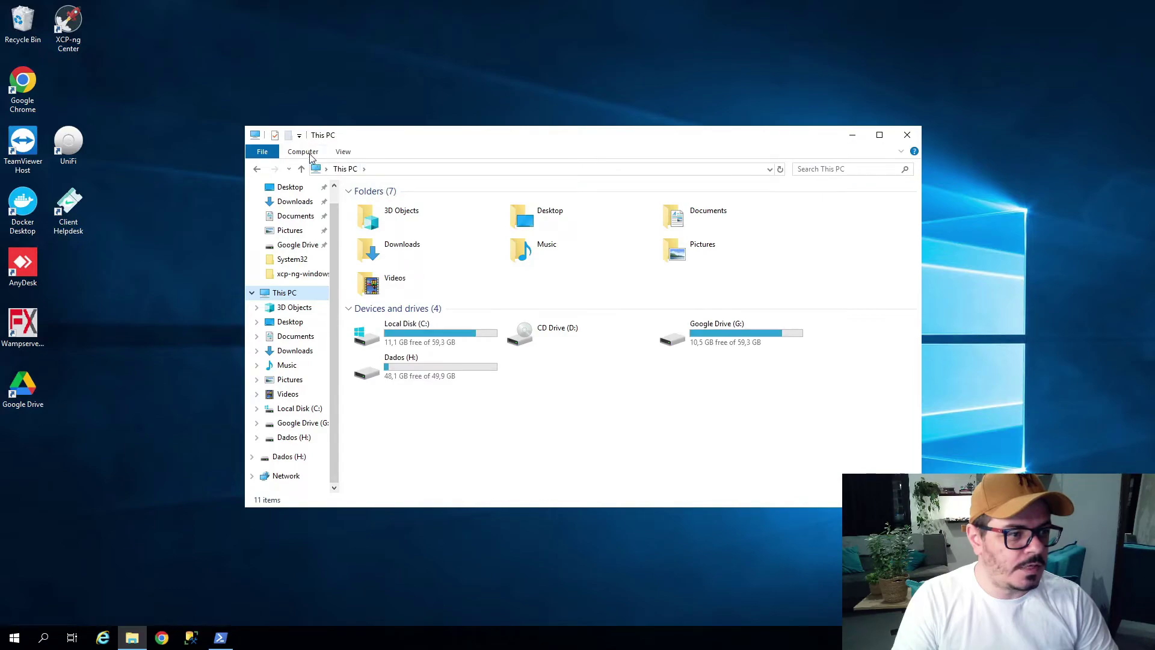
click(310, 156)
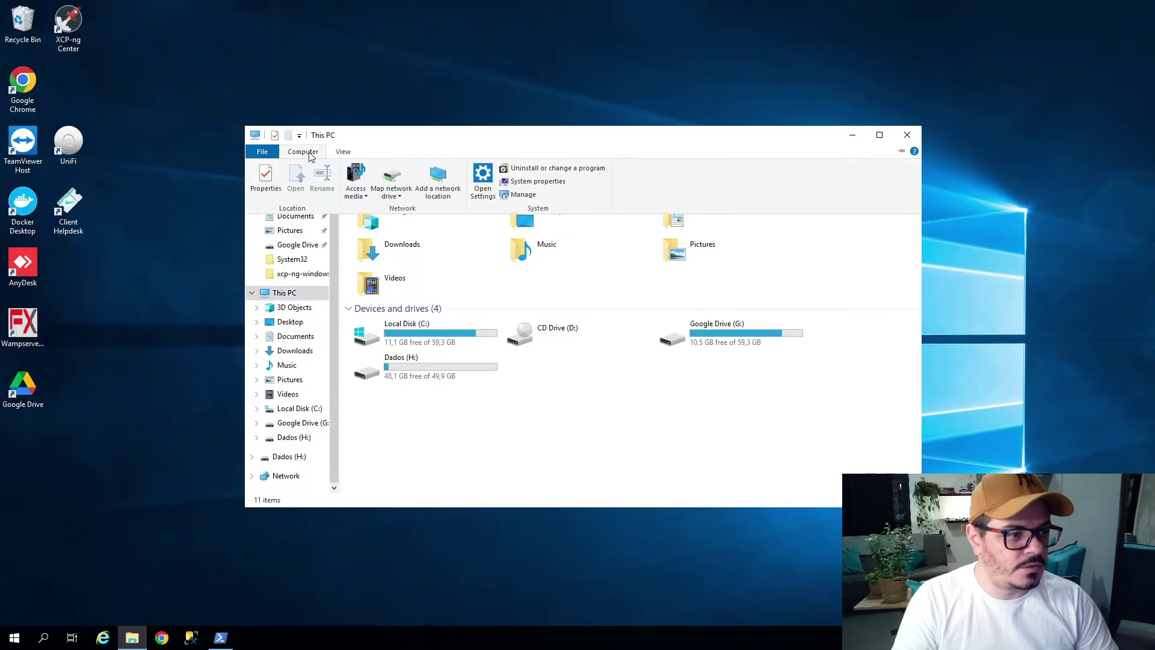
Map the pasted share path to drive letter X:, then open X: from This PC.
click(399, 179)
click(515, 281)
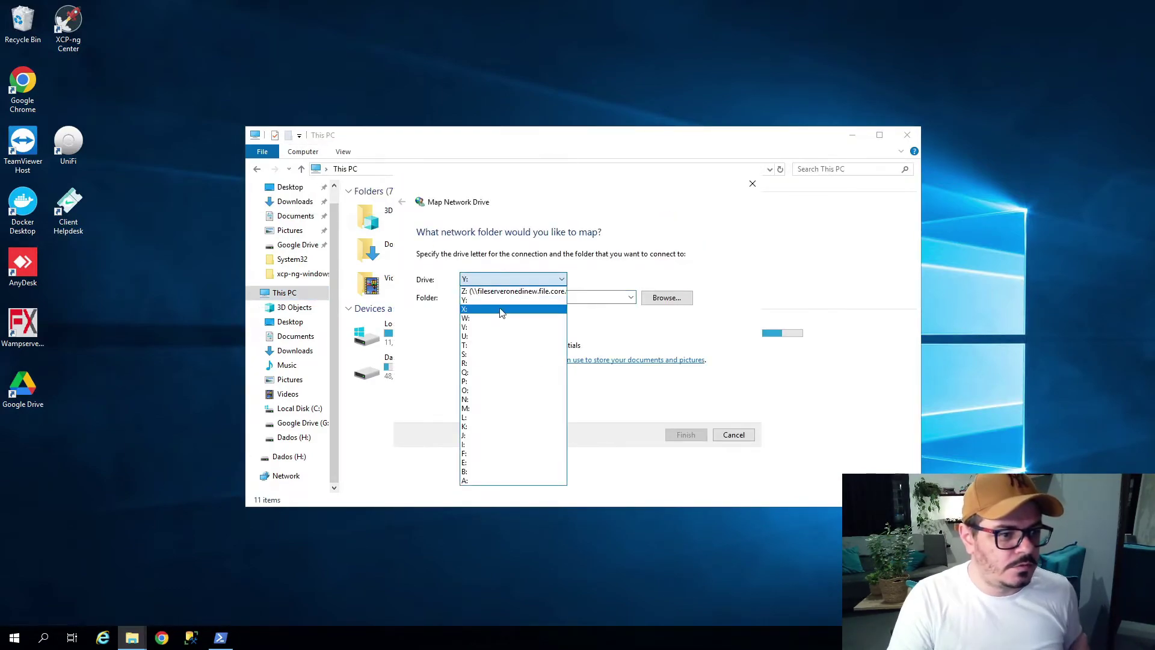
click(501, 310)
click(501, 298)
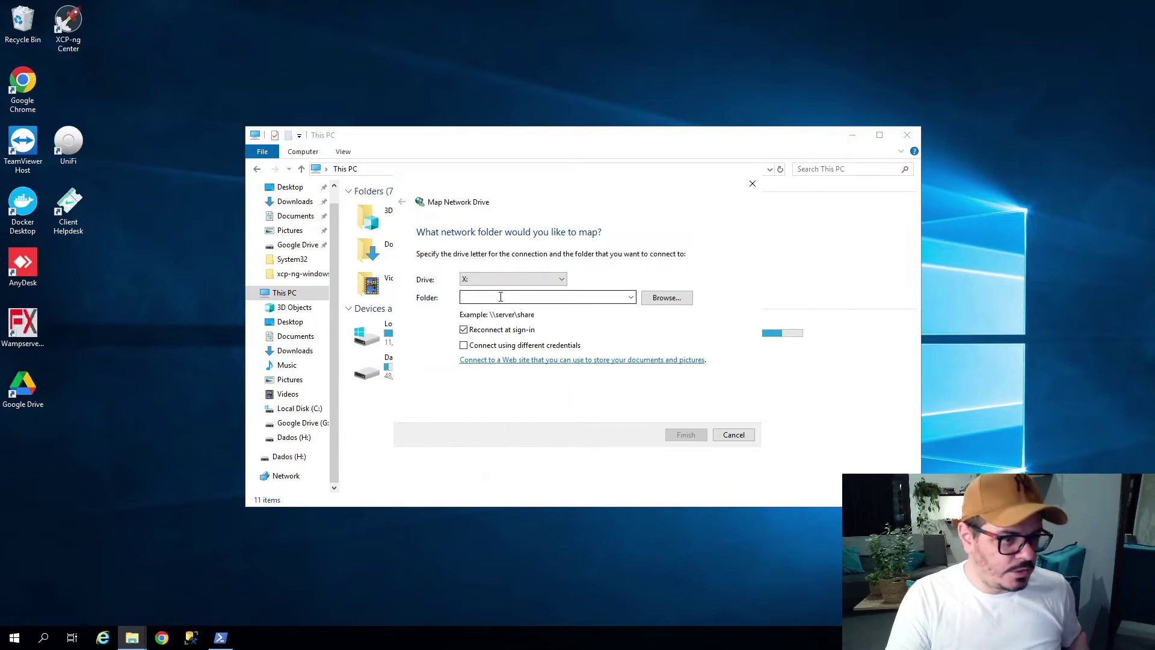
key(ctrl+v)
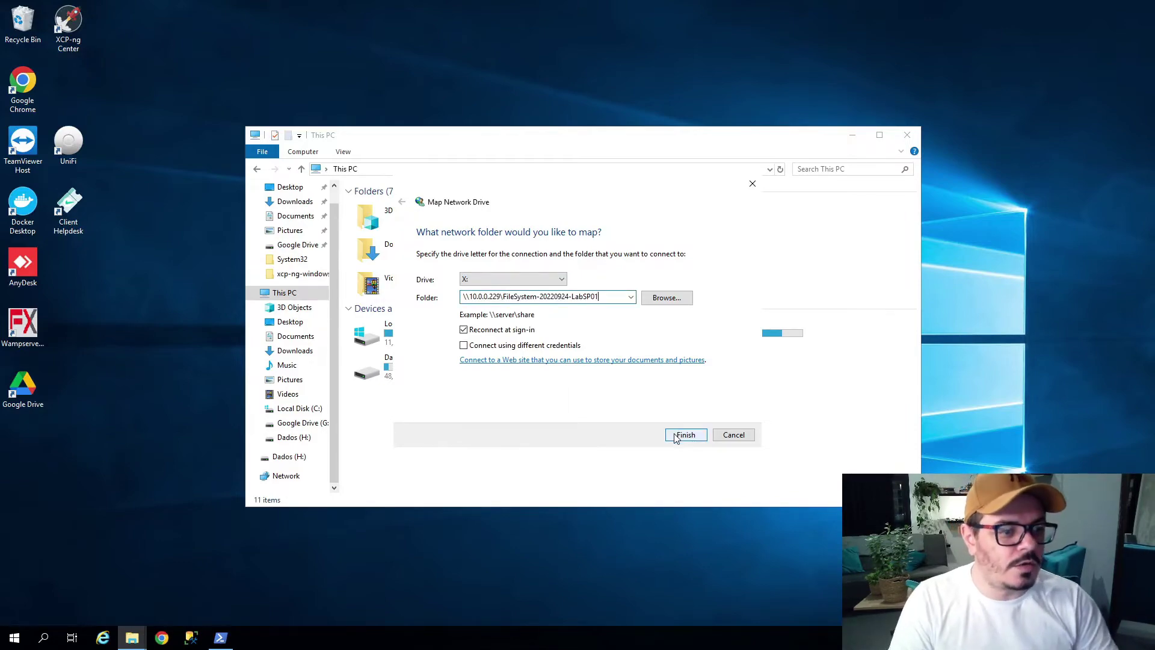
click(678, 435)
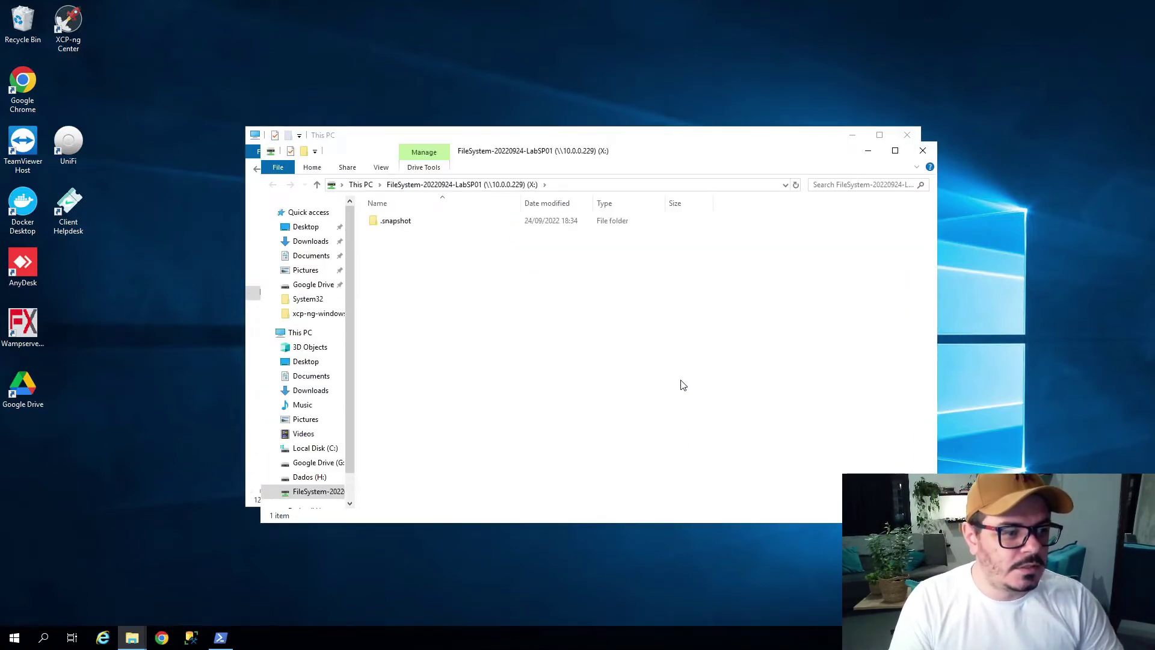
click(307, 333)
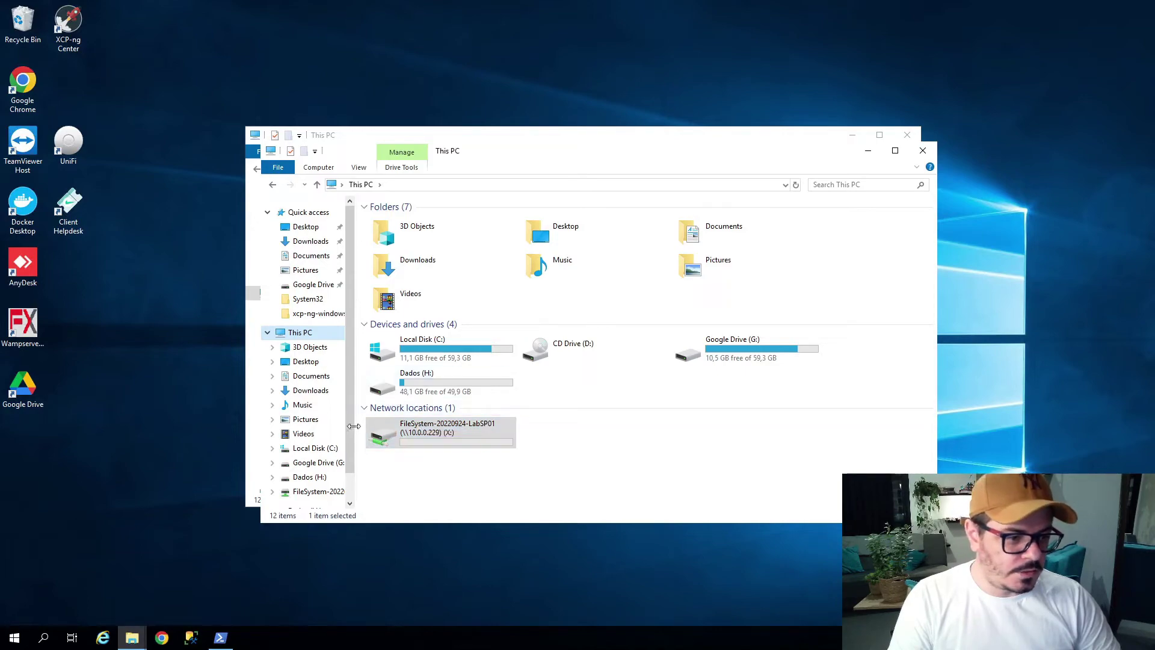
double_click(460, 431)
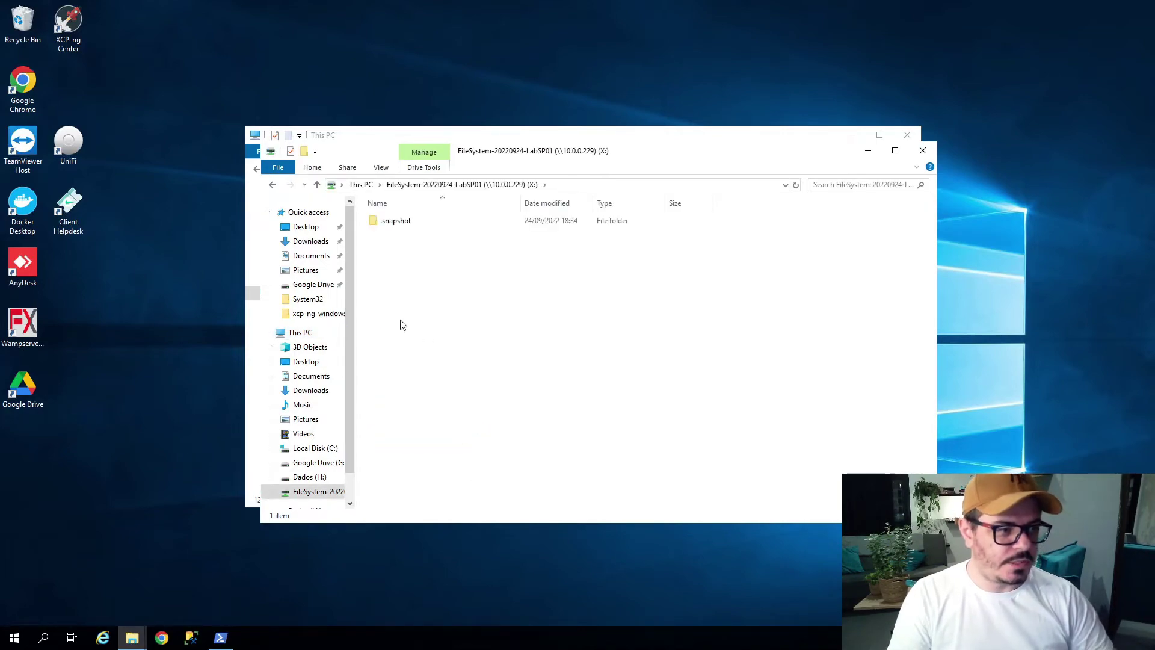
Create a folder named Teste on drive X: and open it.
right_click(429, 286)
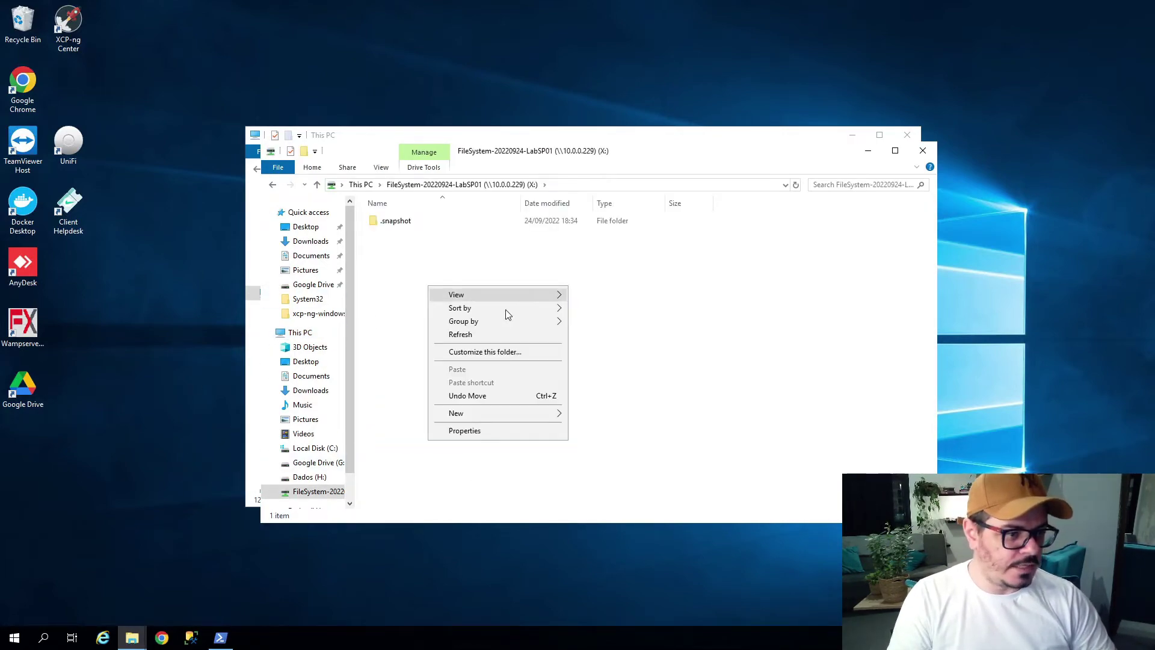
mouse_move(507, 413)
click(609, 412)
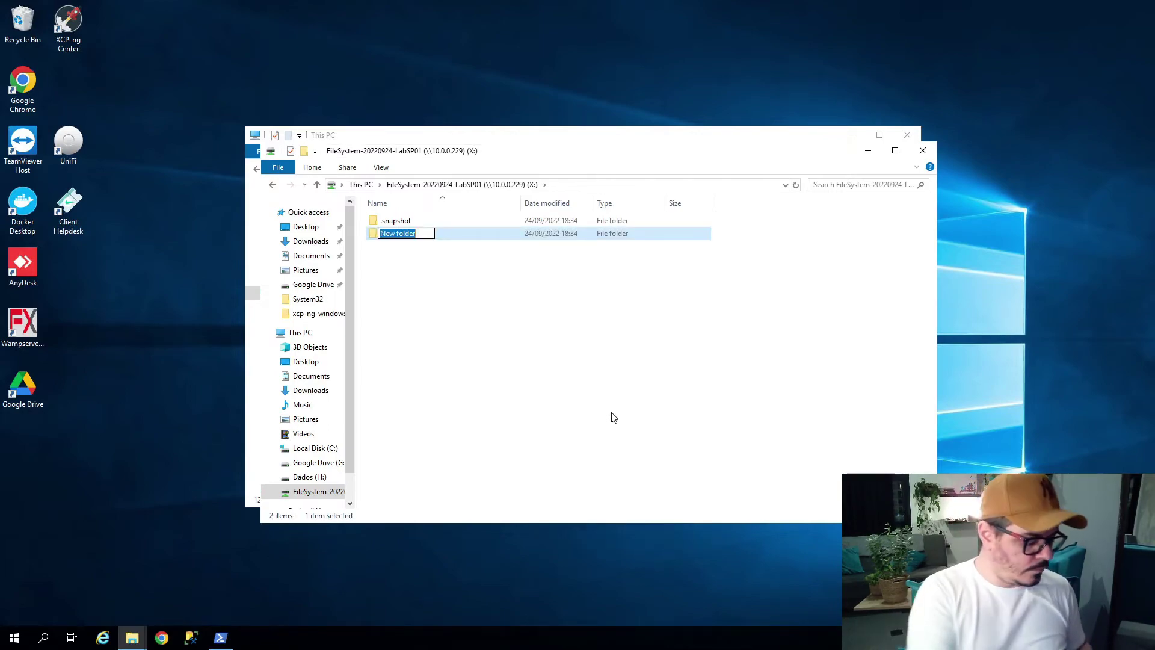
text(Teste)
key(Return)
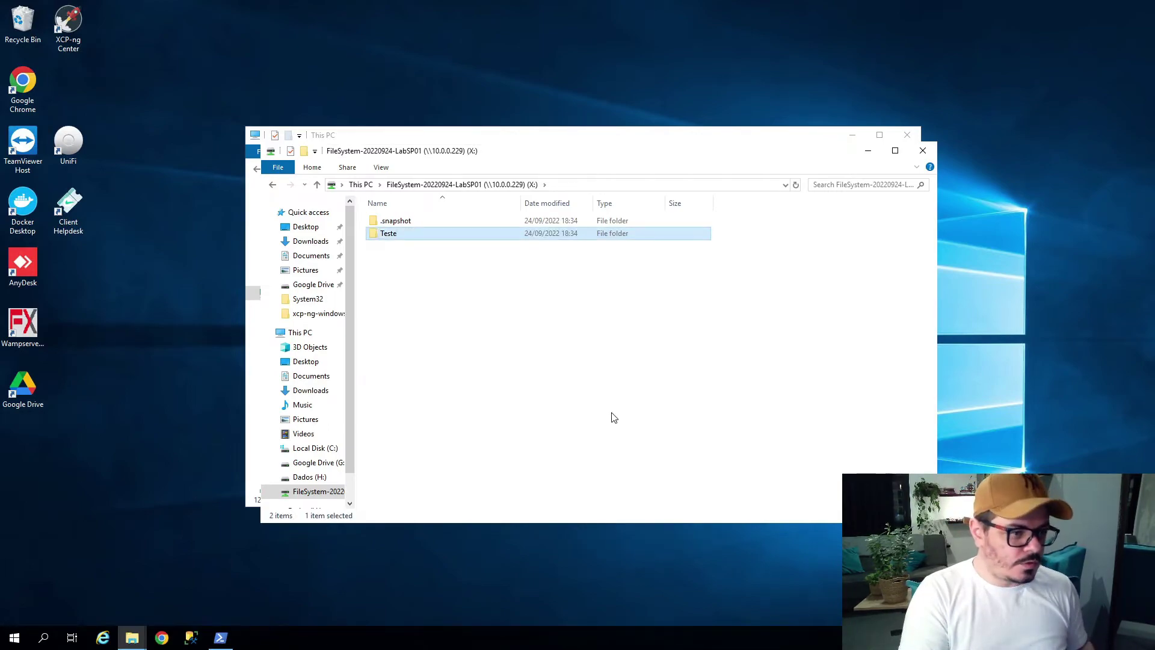
key(Return)
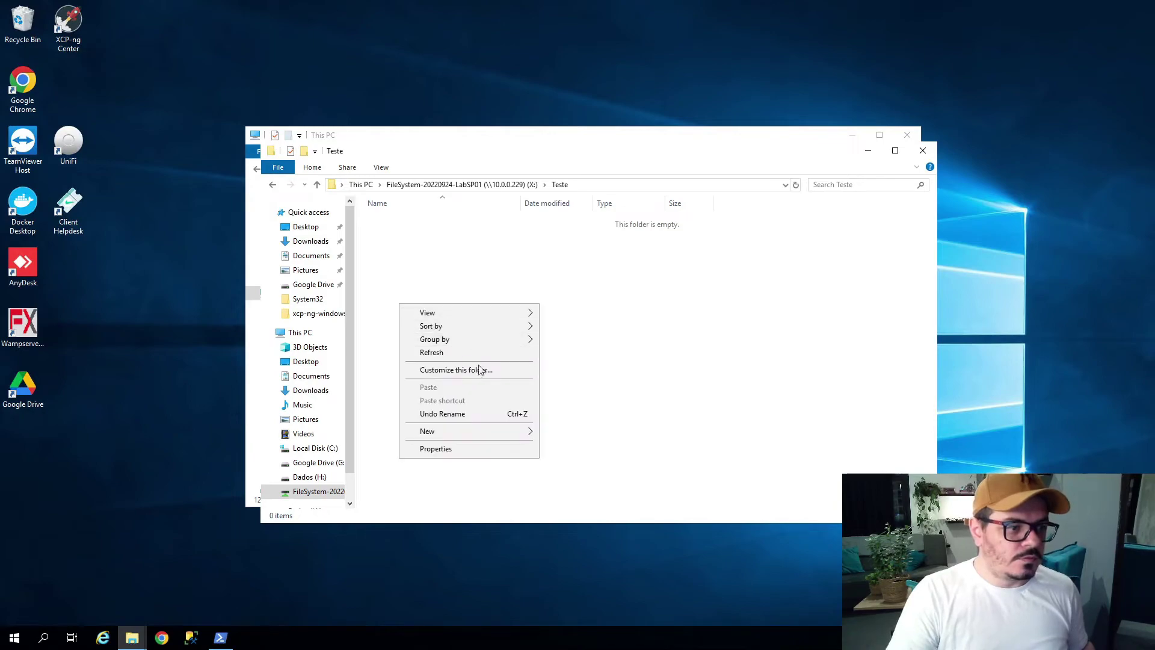
Create text file Teste.txt inside Teste, type 'te' in it and save.
right_click(400, 305)
mouse_move(497, 433)
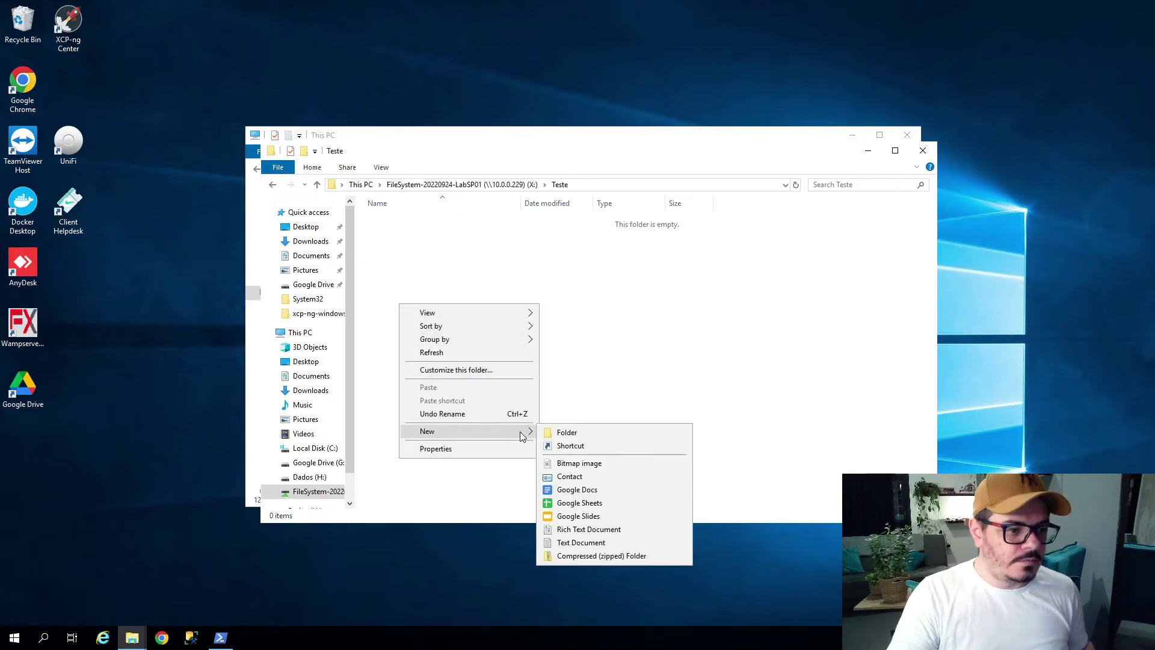
click(575, 547)
text(Teste)
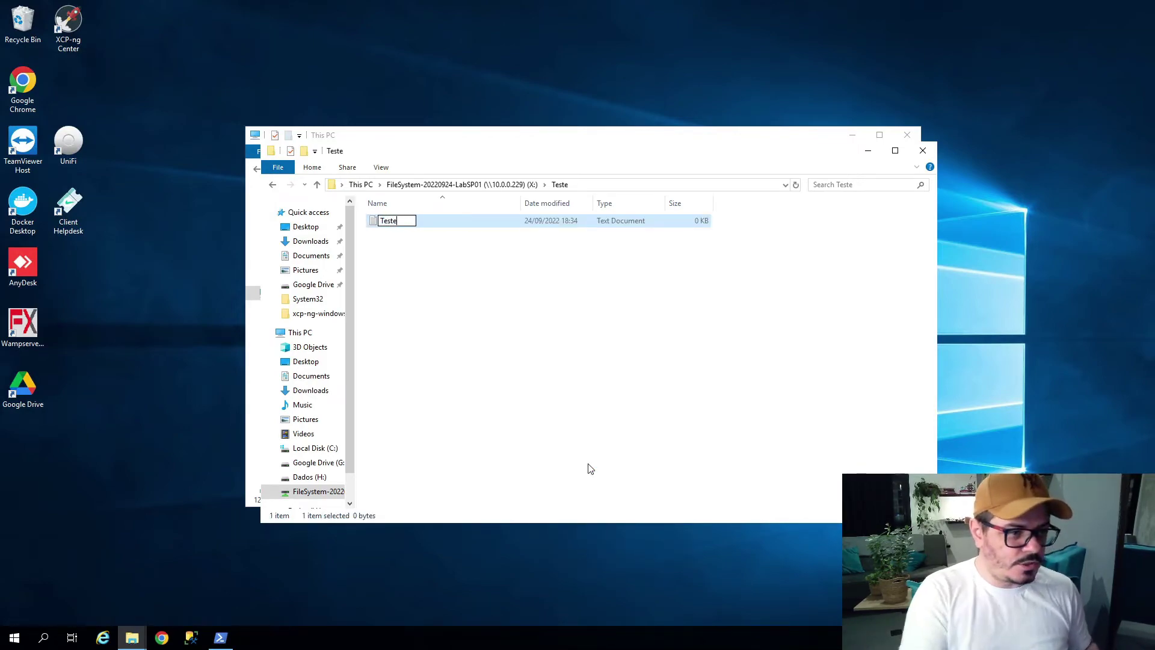
key(Return)
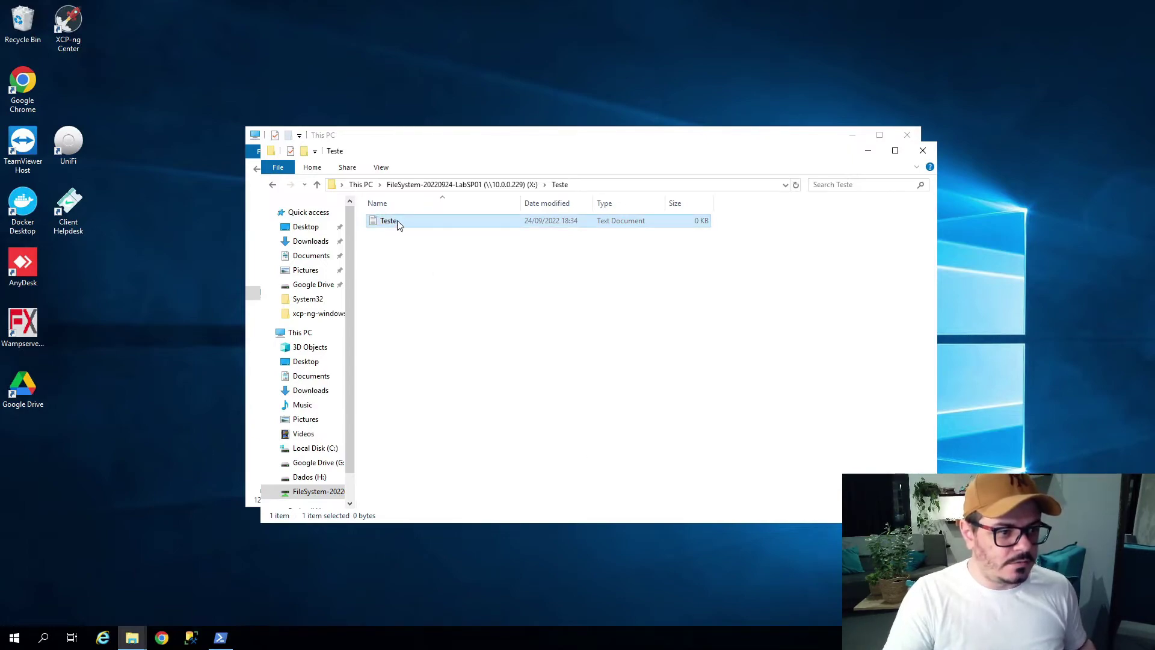
double_click(391, 222)
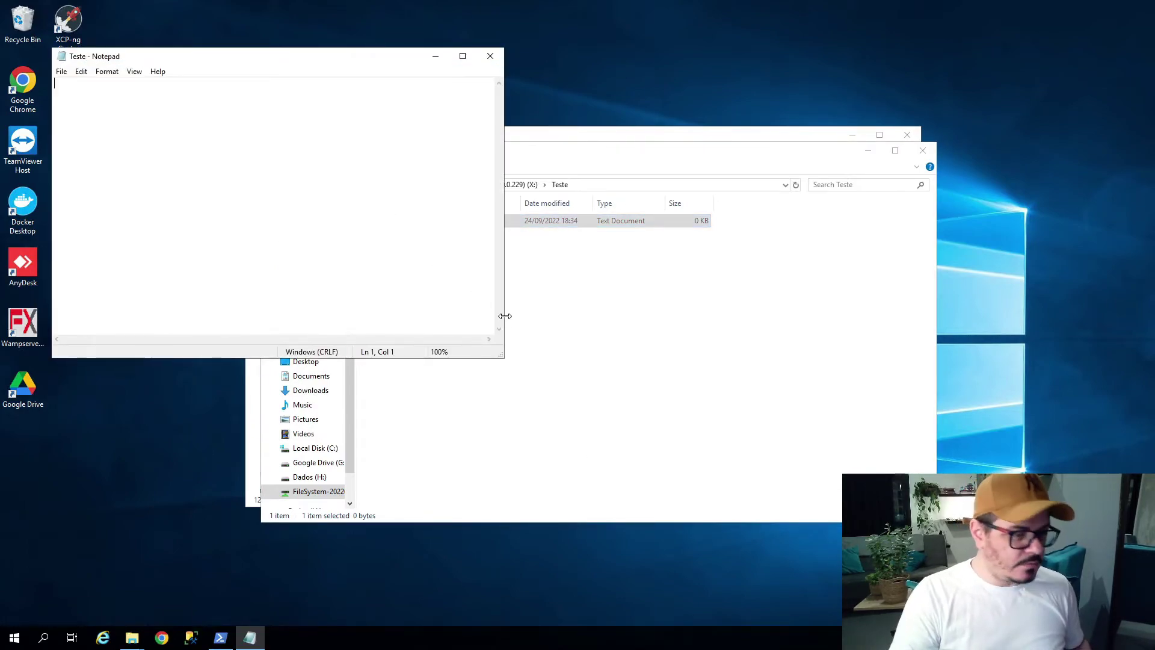
text(teste)
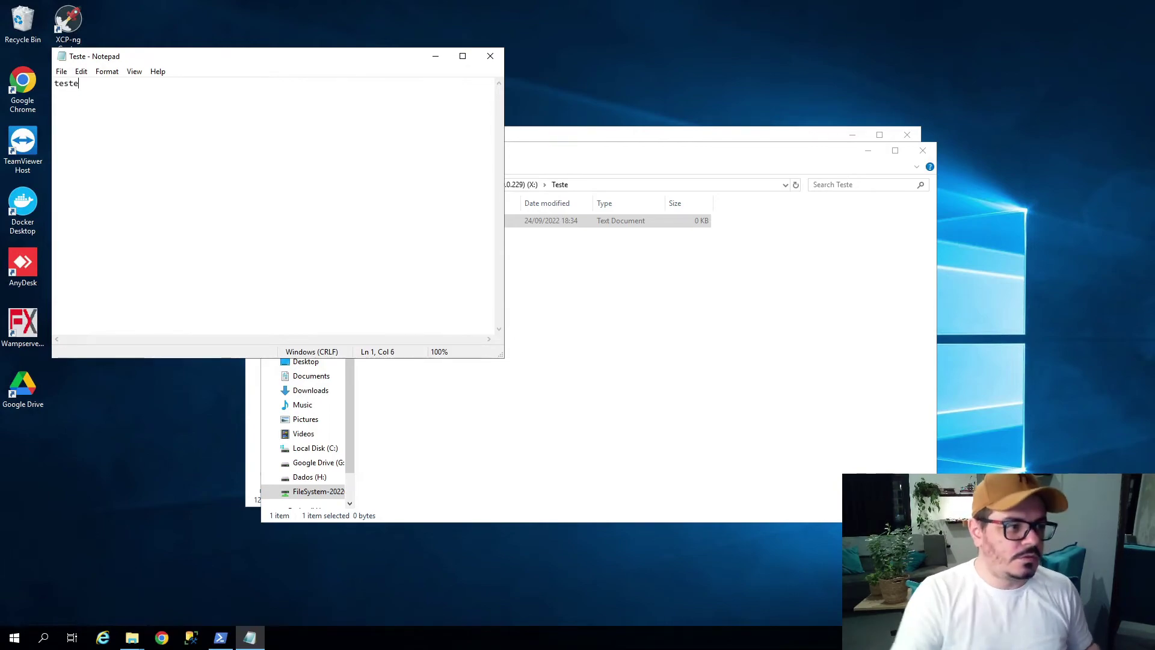
click(490, 56)
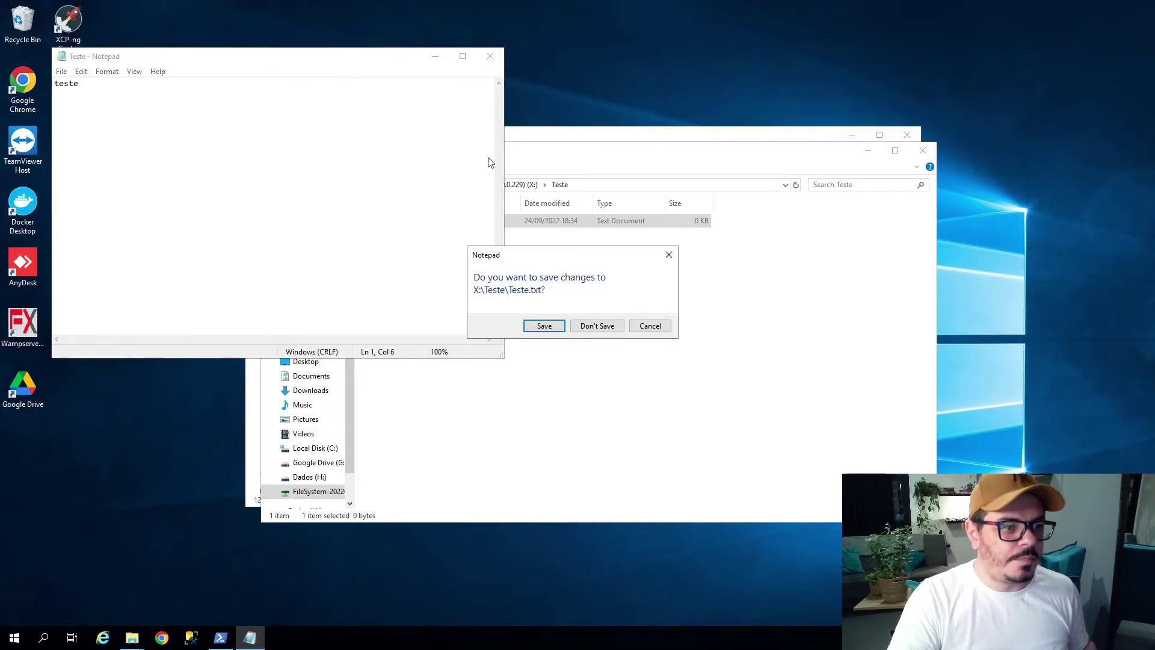
click(545, 327)
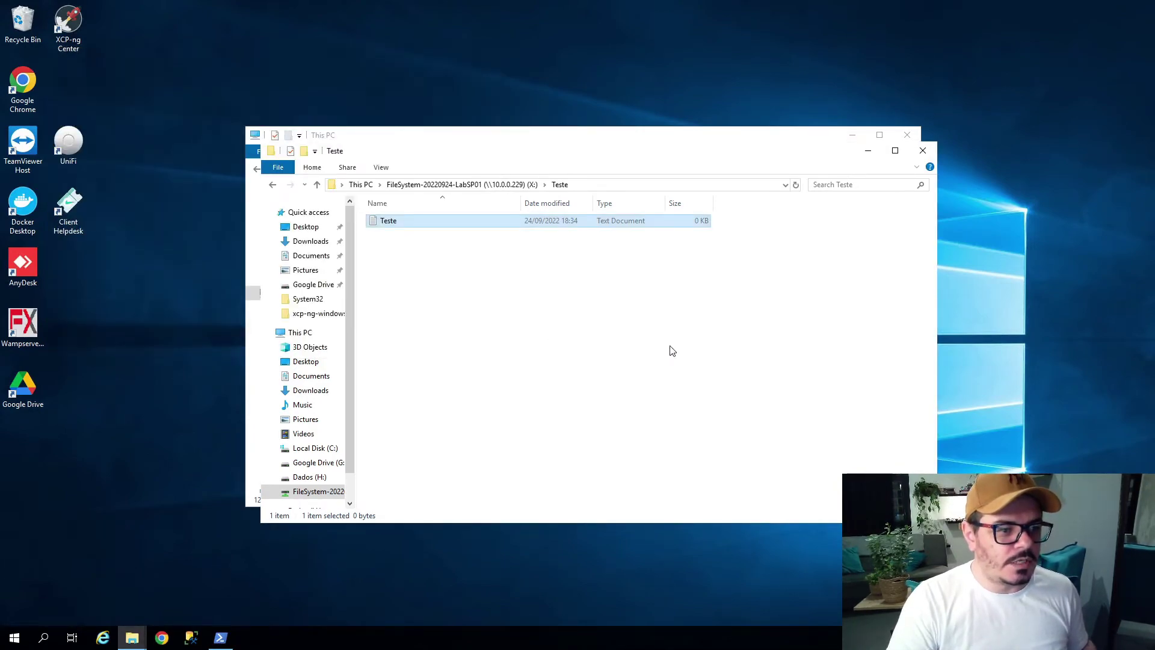
Permanently delete the Teste folder from the root of X: with Shift+Delete.
click(486, 187)
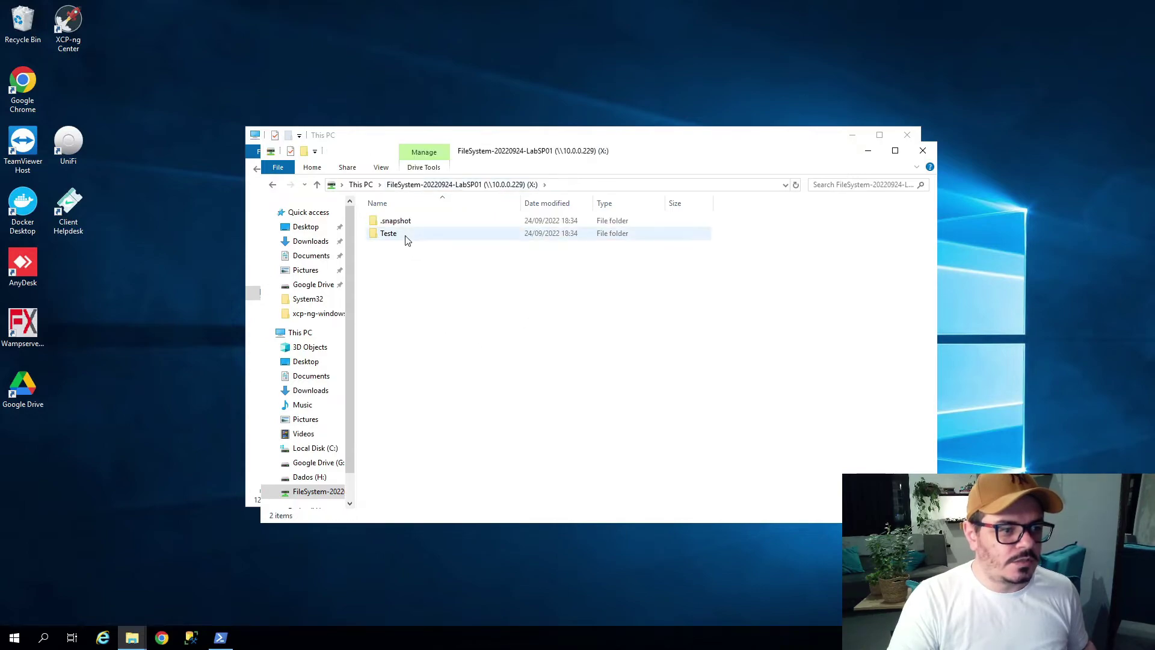
click(406, 237)
key(shift+Delete)
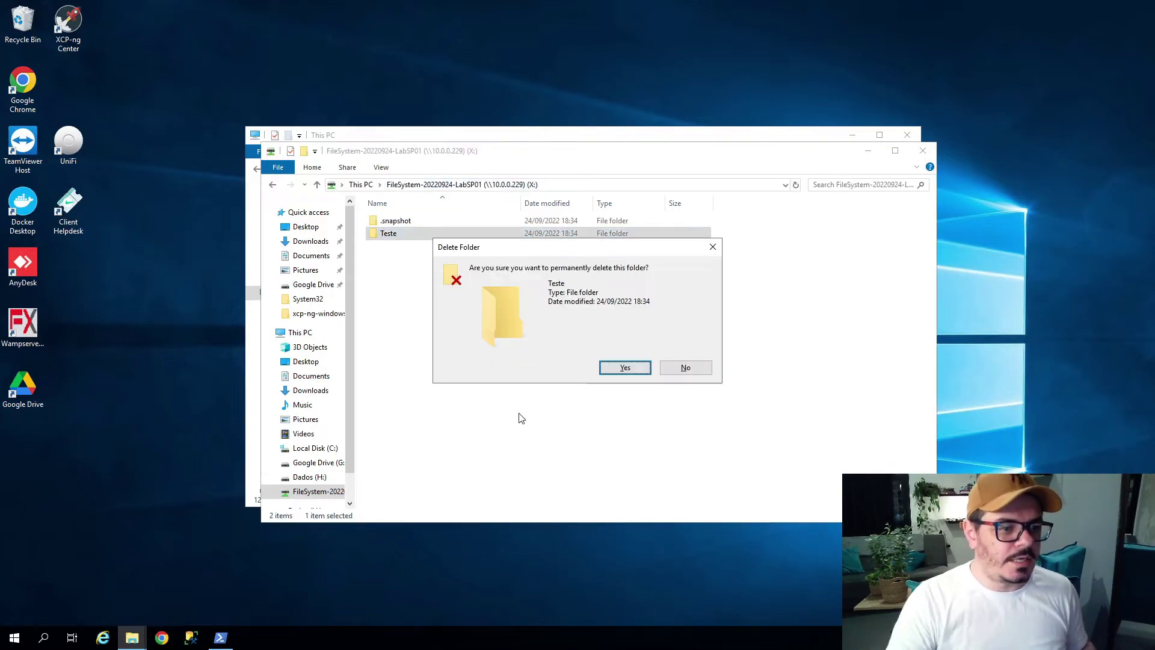
key(Return)
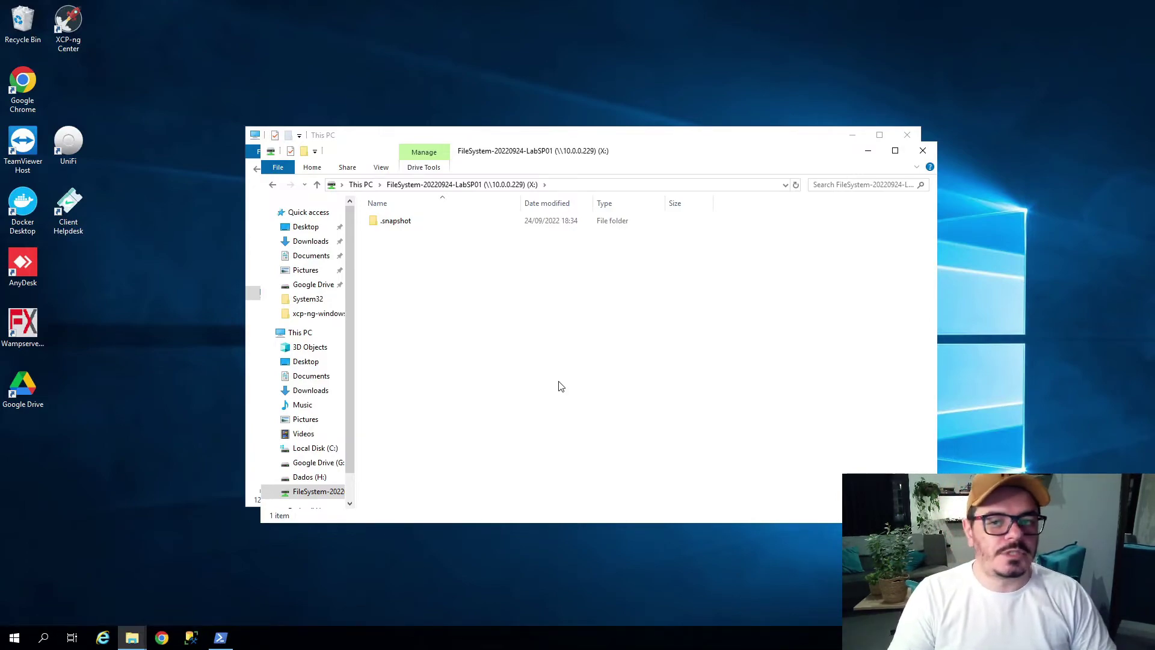
Minimize the remote desktop, close the Mount Commands window, and reload the pfSense dashboard.
mouse_move(799, 5)
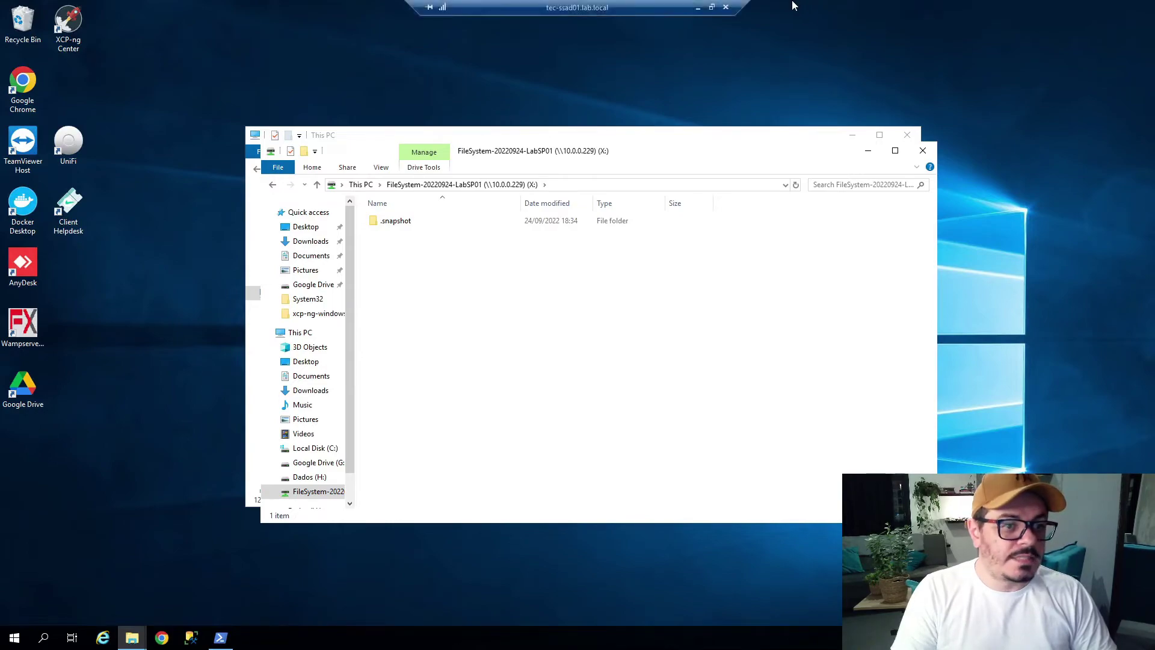
click(707, 9)
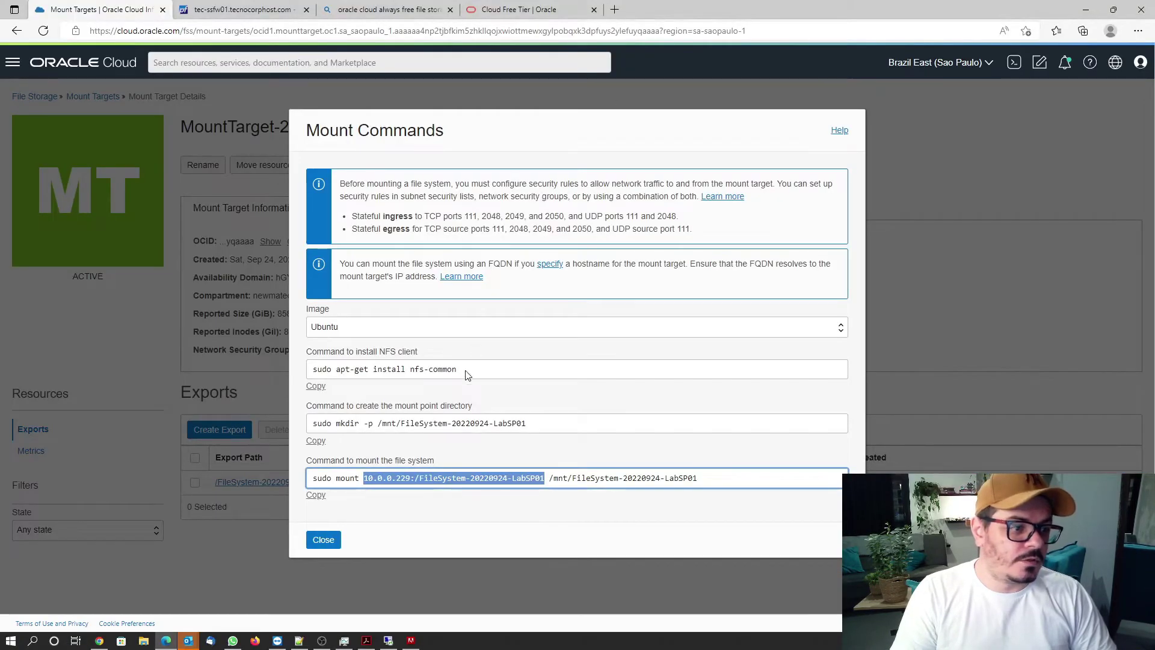
click(323, 539)
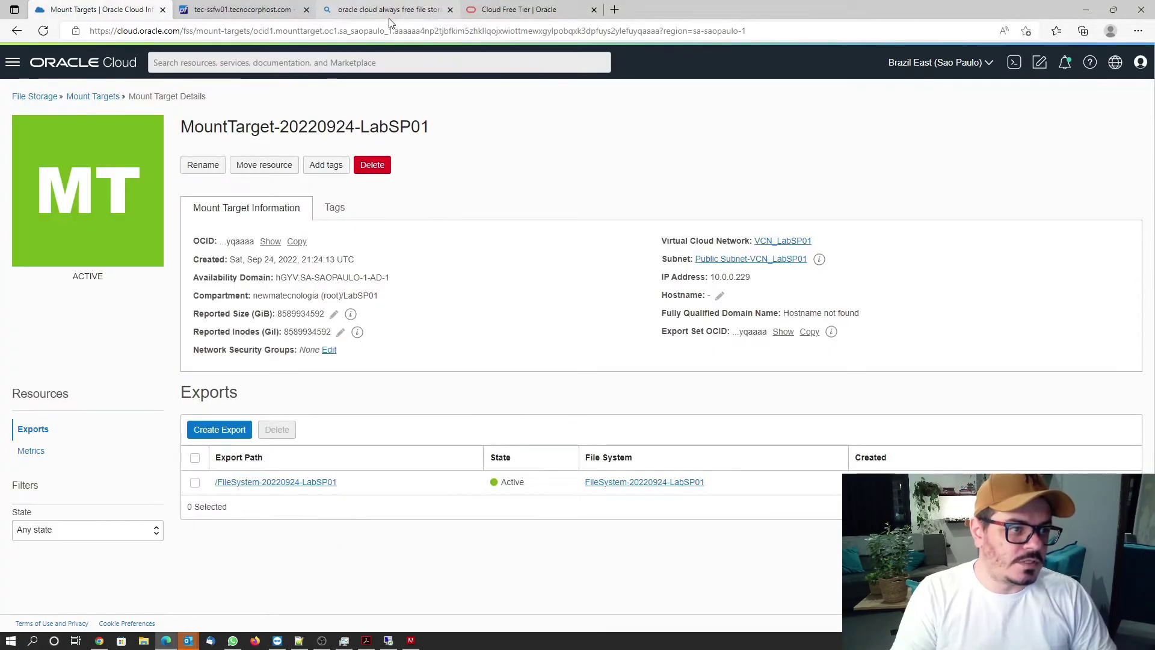
click(250, 10)
click(253, 66)
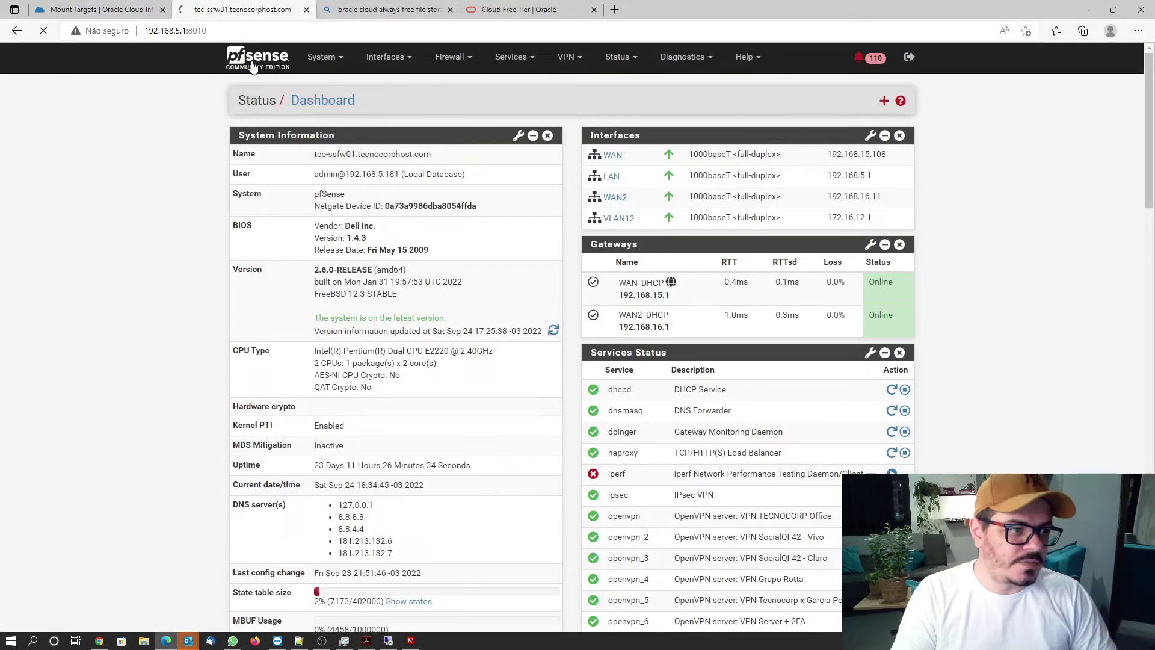
Expand child SAs for both VCN_LabSP01 IPsec tunnels to check traffic, then return to OCI.
click(617, 60)
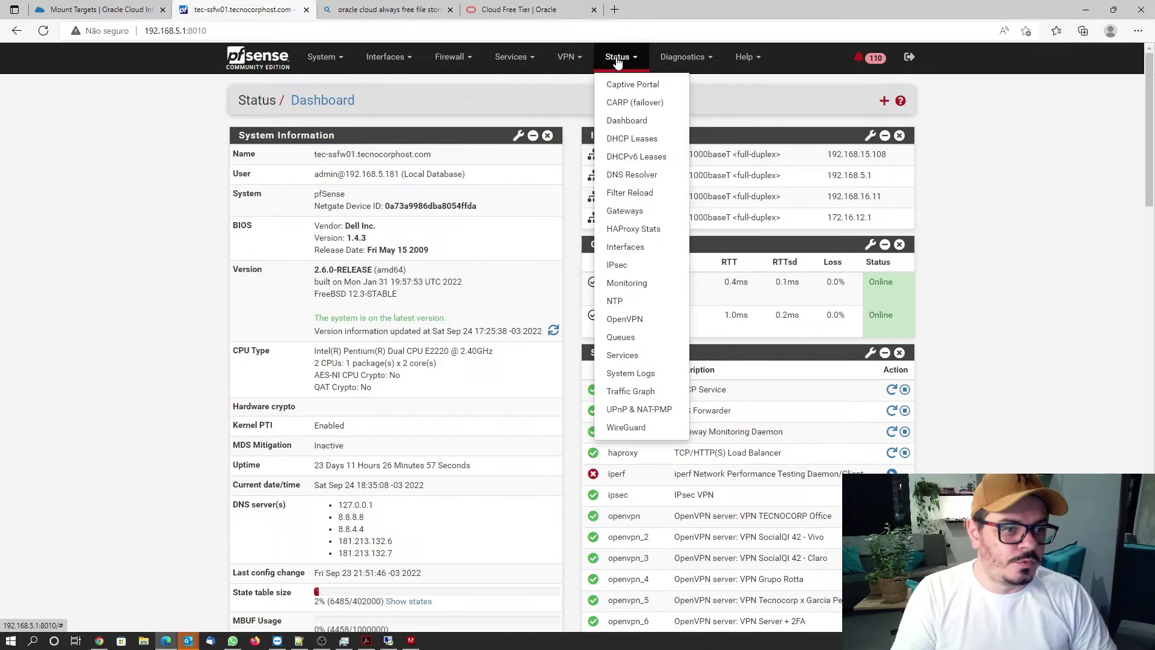
click(618, 265)
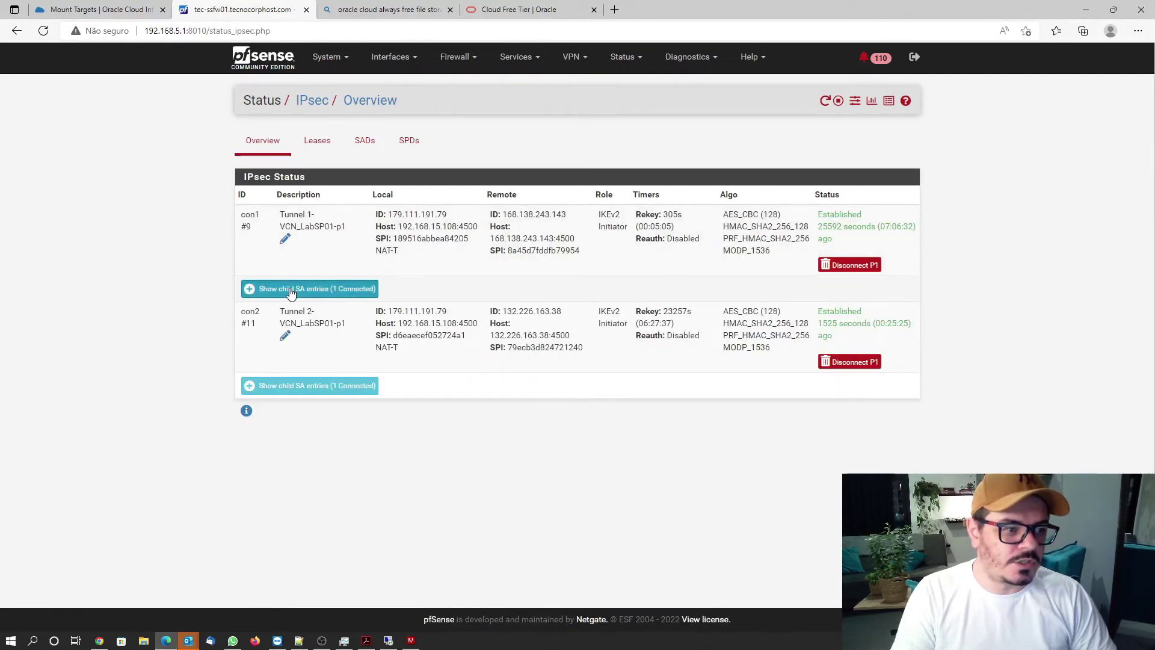
click(325, 289)
click(312, 457)
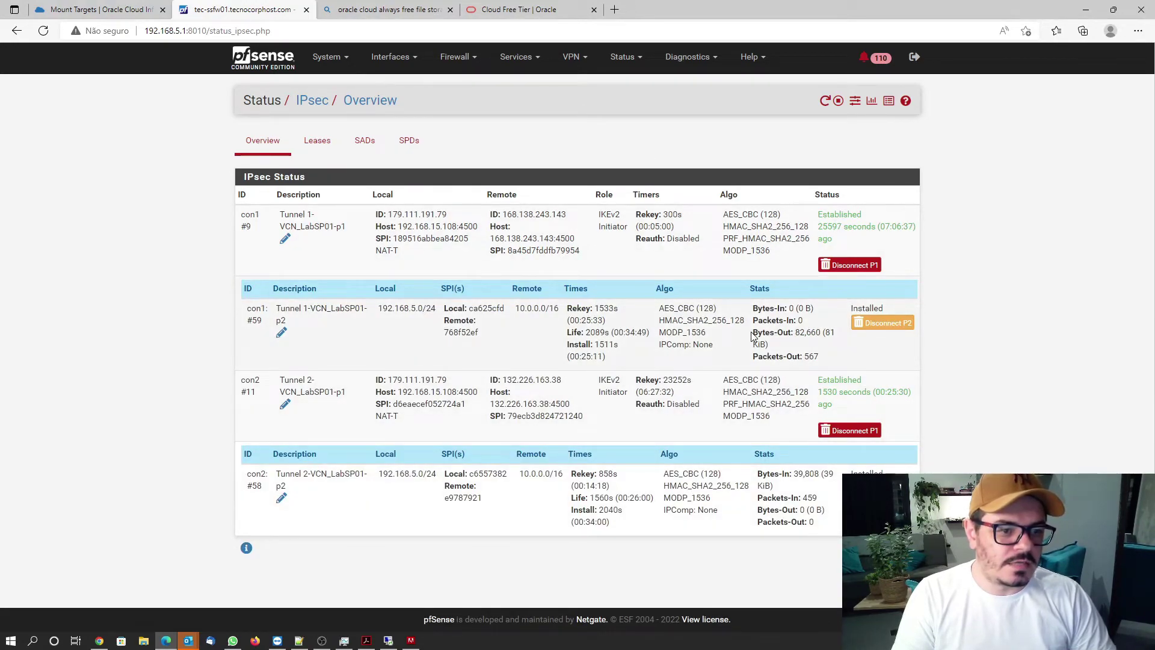
drag(755, 332, 775, 348)
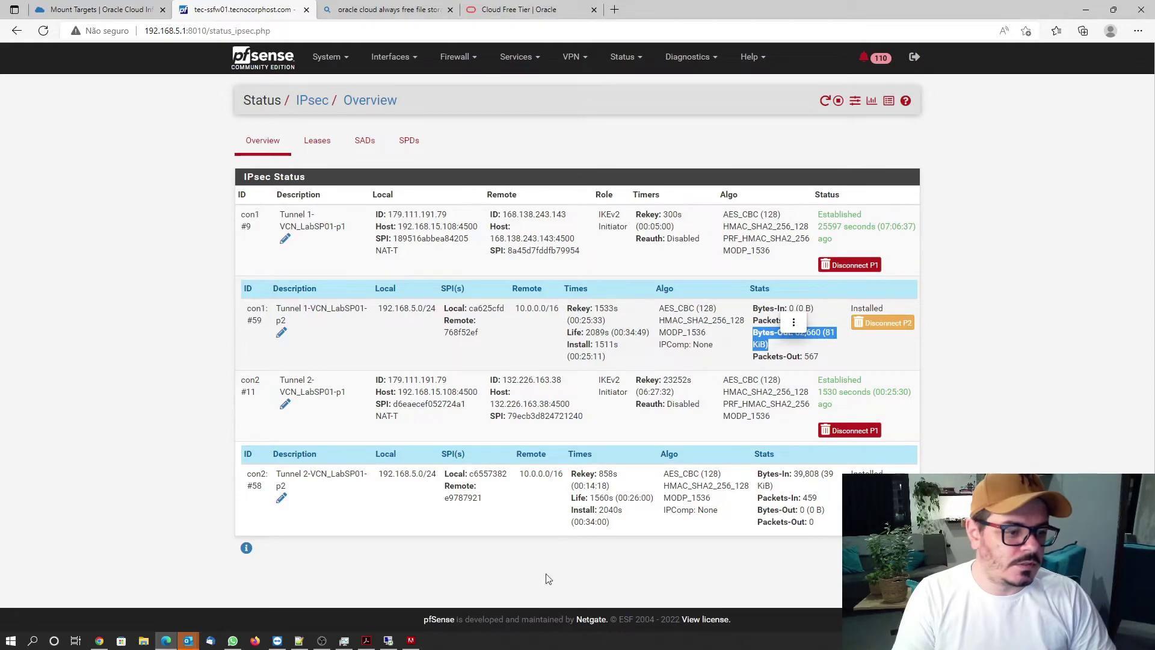
click(66, 11)
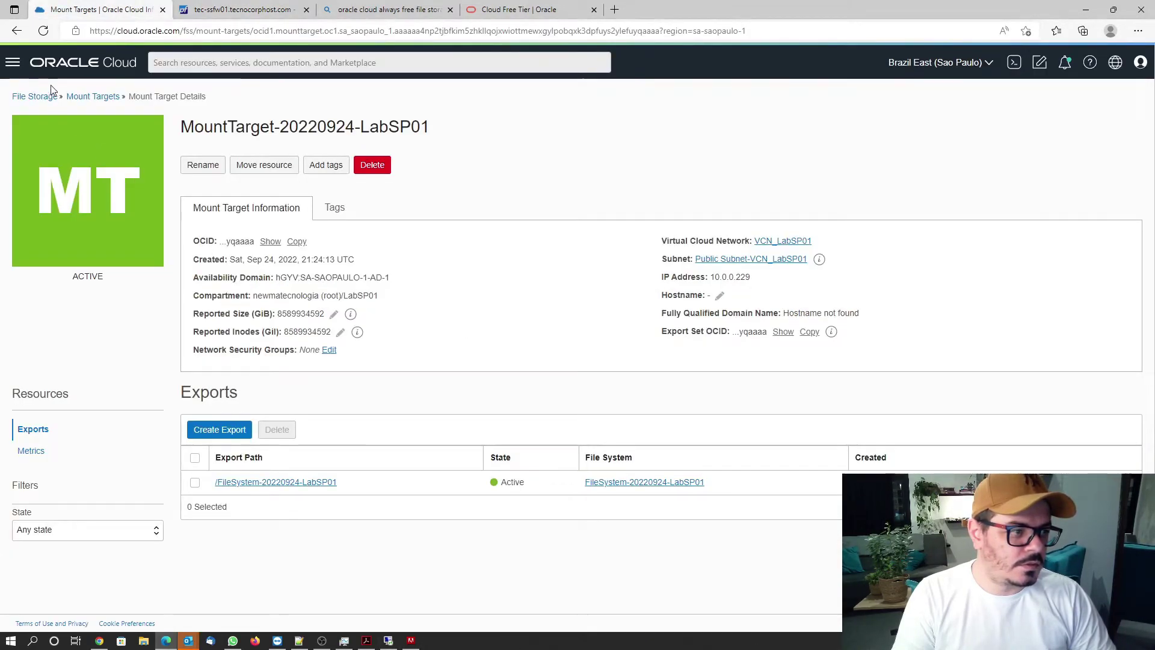
Confirm both tunnels of VPN-VCN_LabSP01-pfsense-Tecnocorp show IPsec Up in Site-to-Site VPN.
click(12, 62)
click(25, 199)
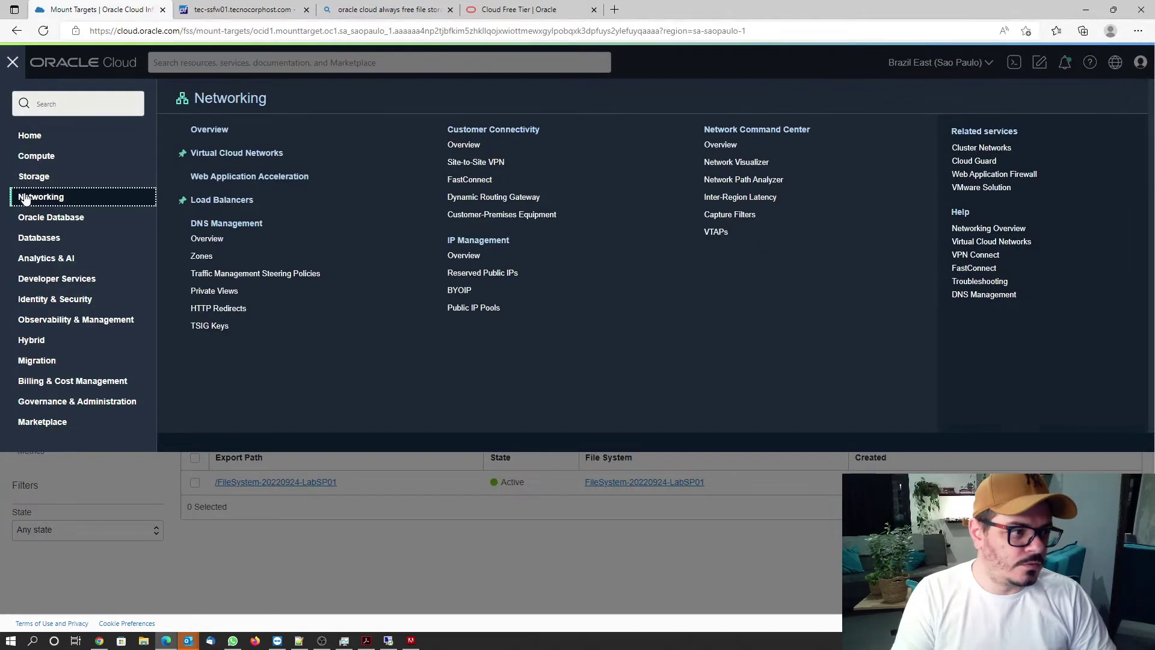
click(464, 168)
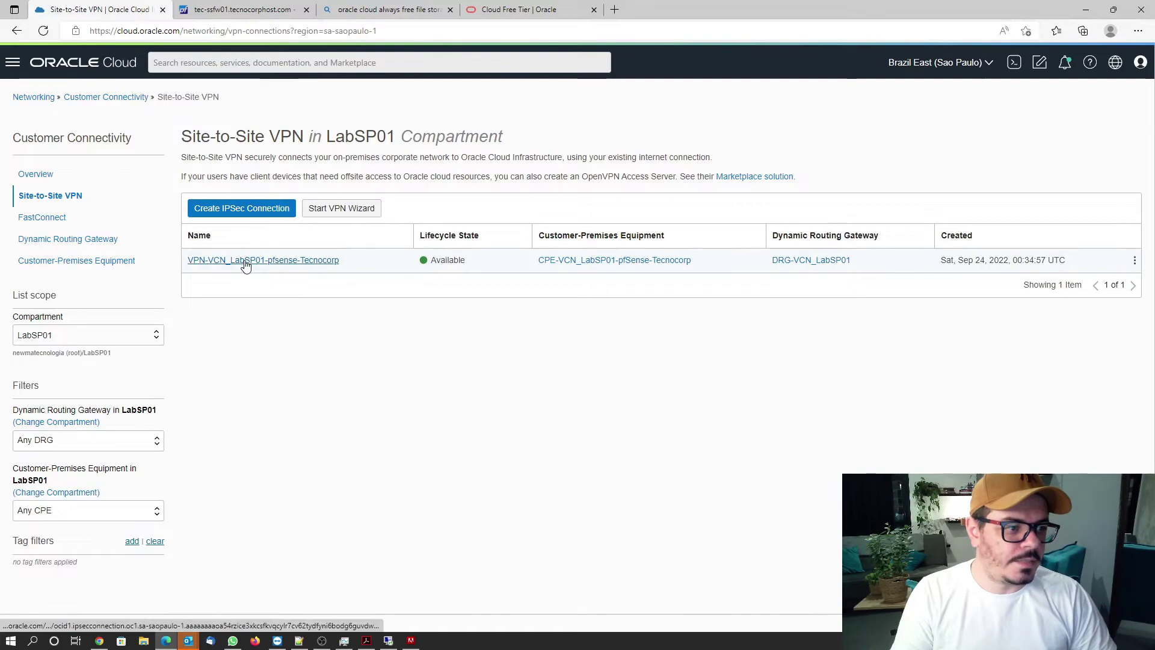
click(244, 260)
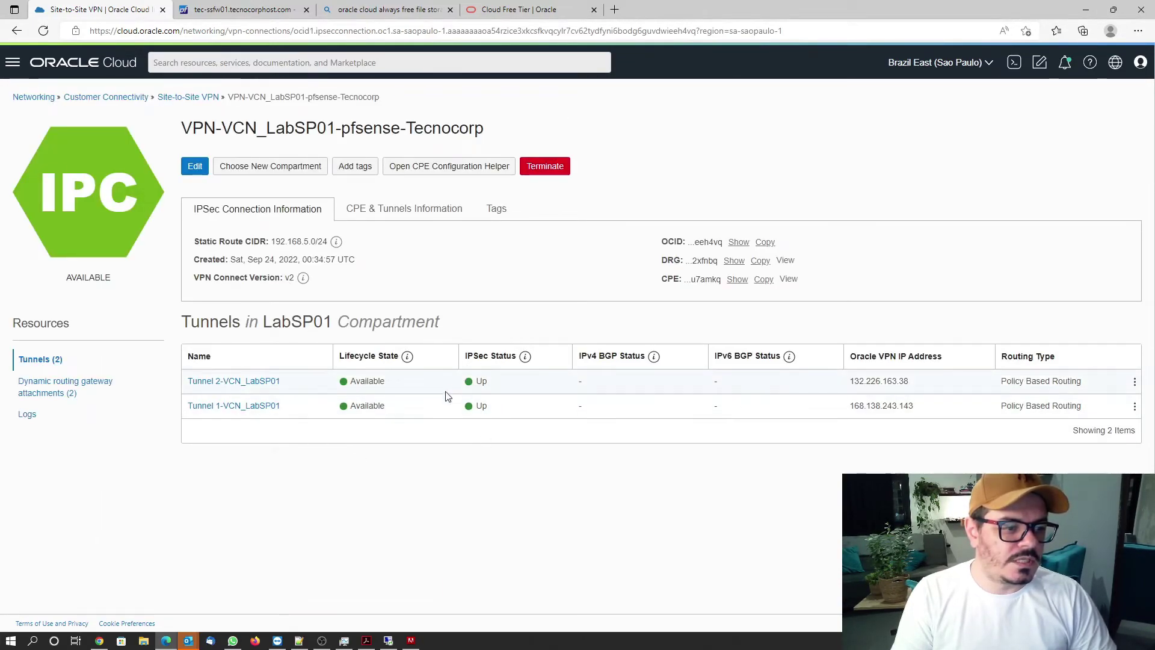
Go to Storage > File Systems for the LabSP01 compartment.
click(12, 62)
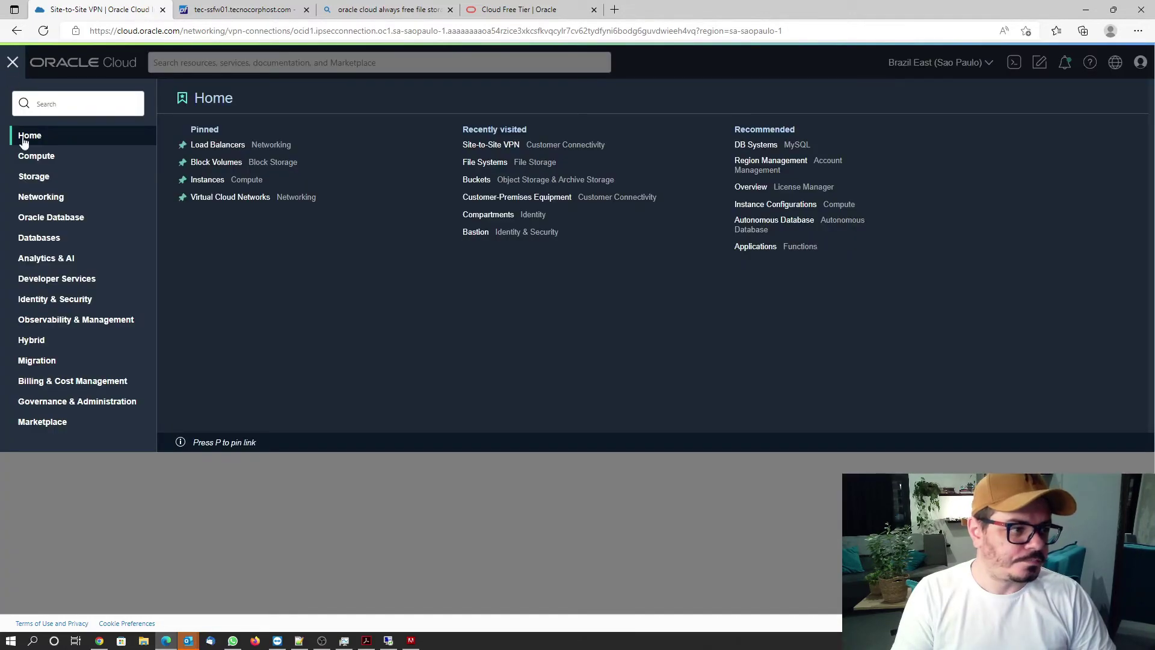
click(36, 178)
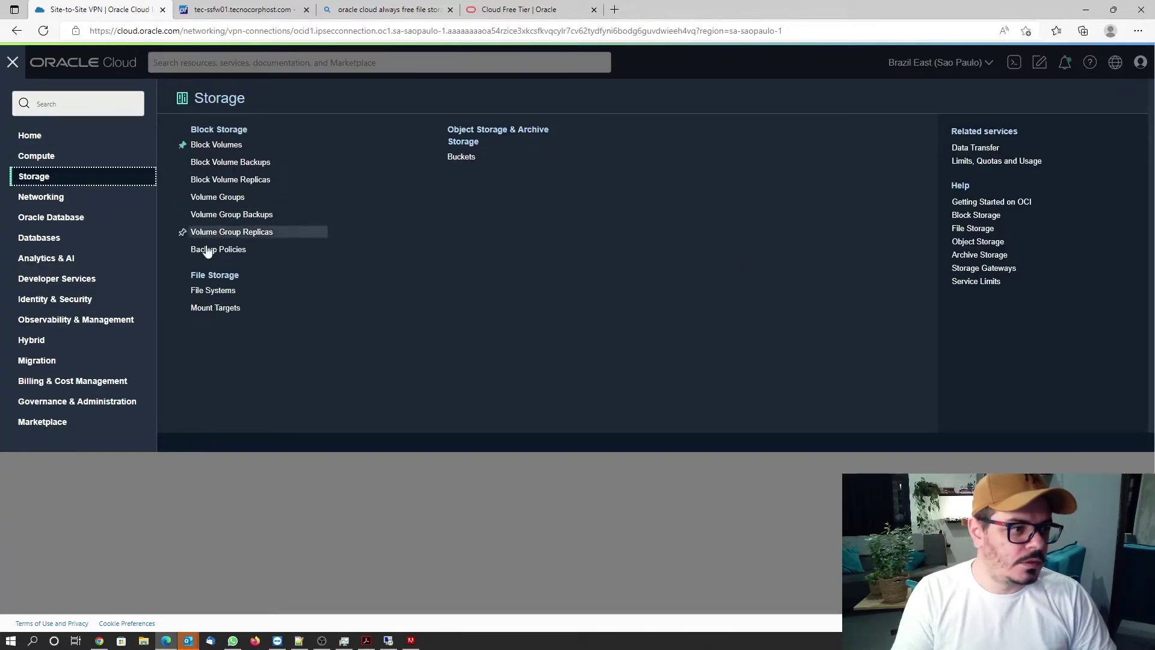
click(220, 292)
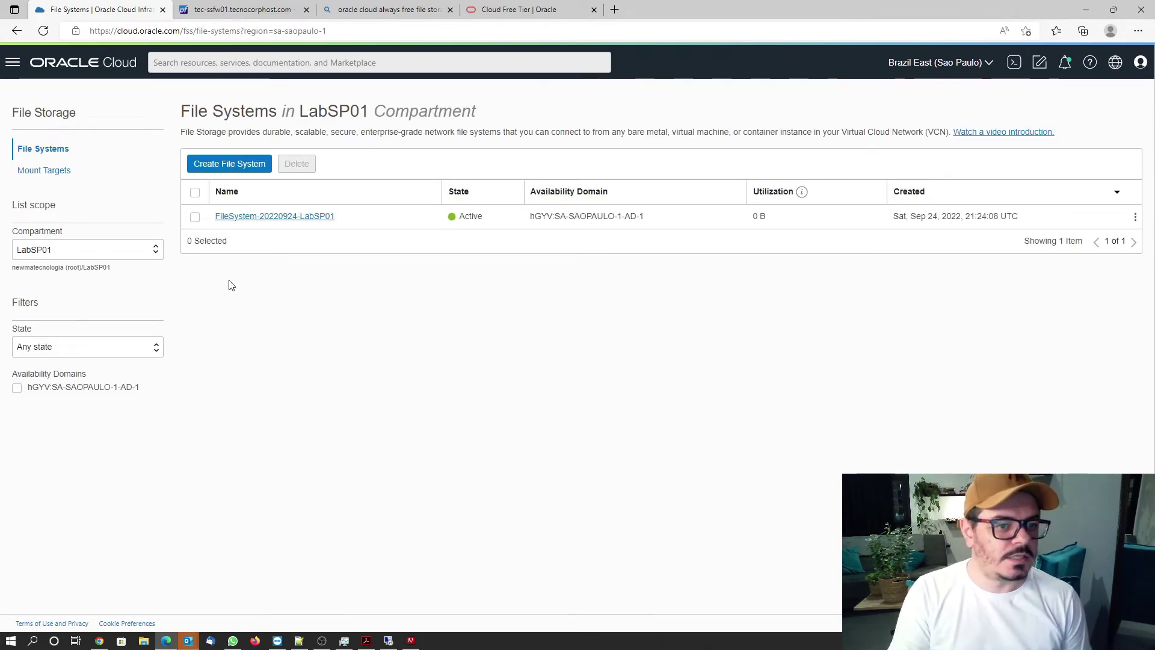
Check FileSystem-20220924-LabSP01 snapshots and preview snapshot creation with tagging, then cancel it.
click(247, 216)
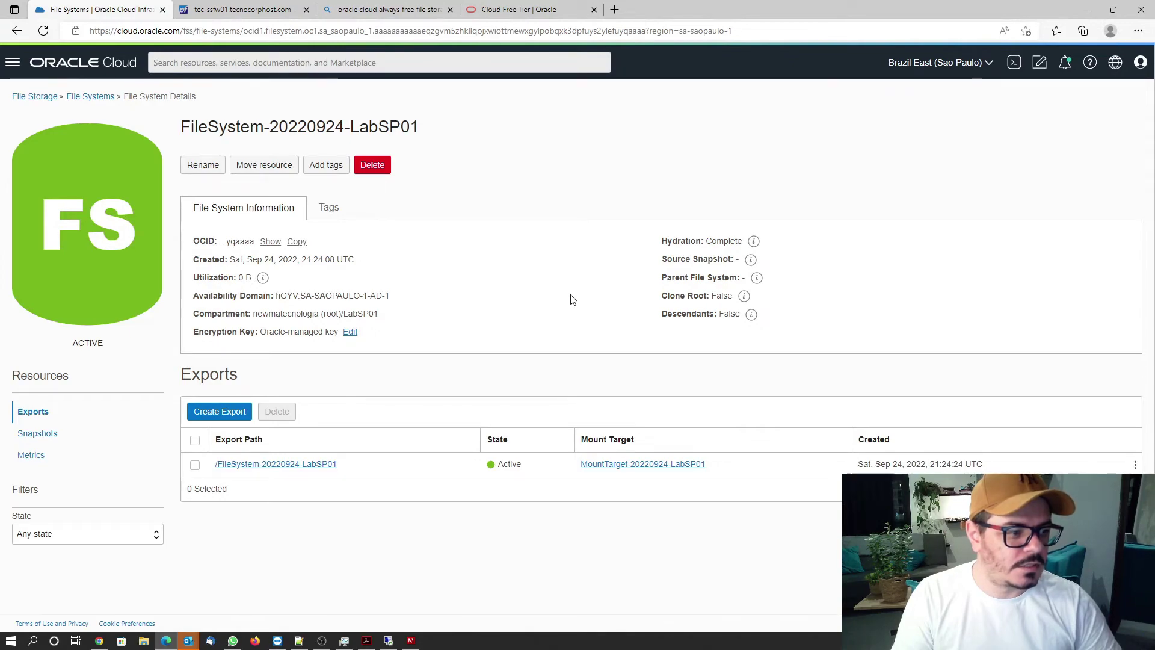
click(37, 435)
click(244, 413)
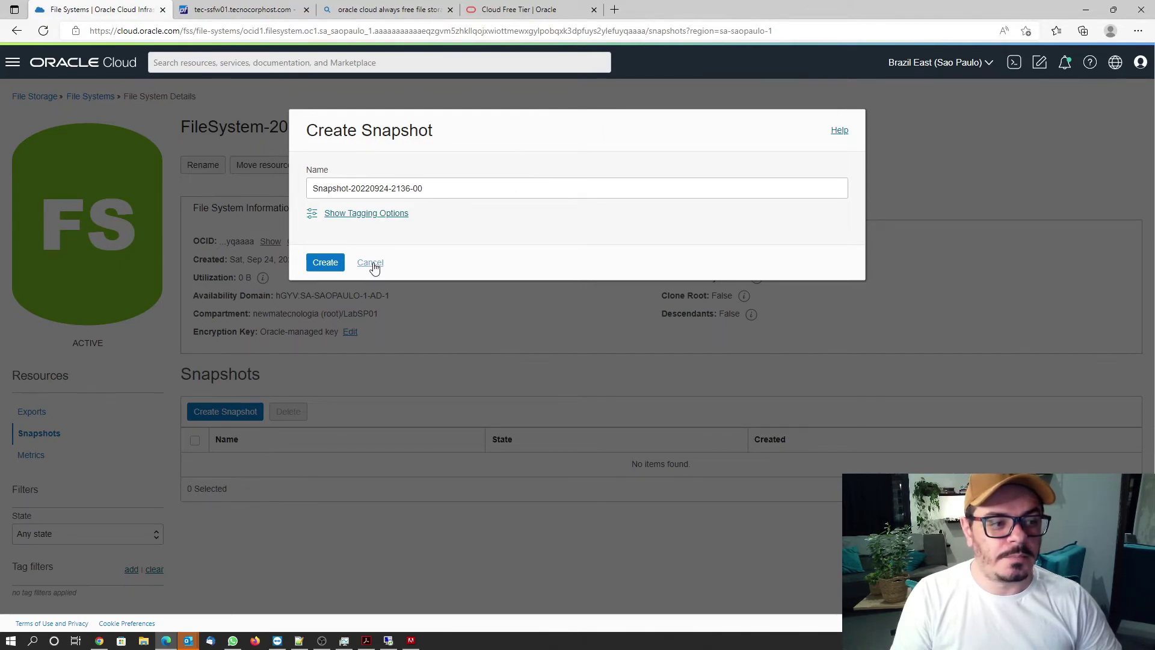
click(365, 218)
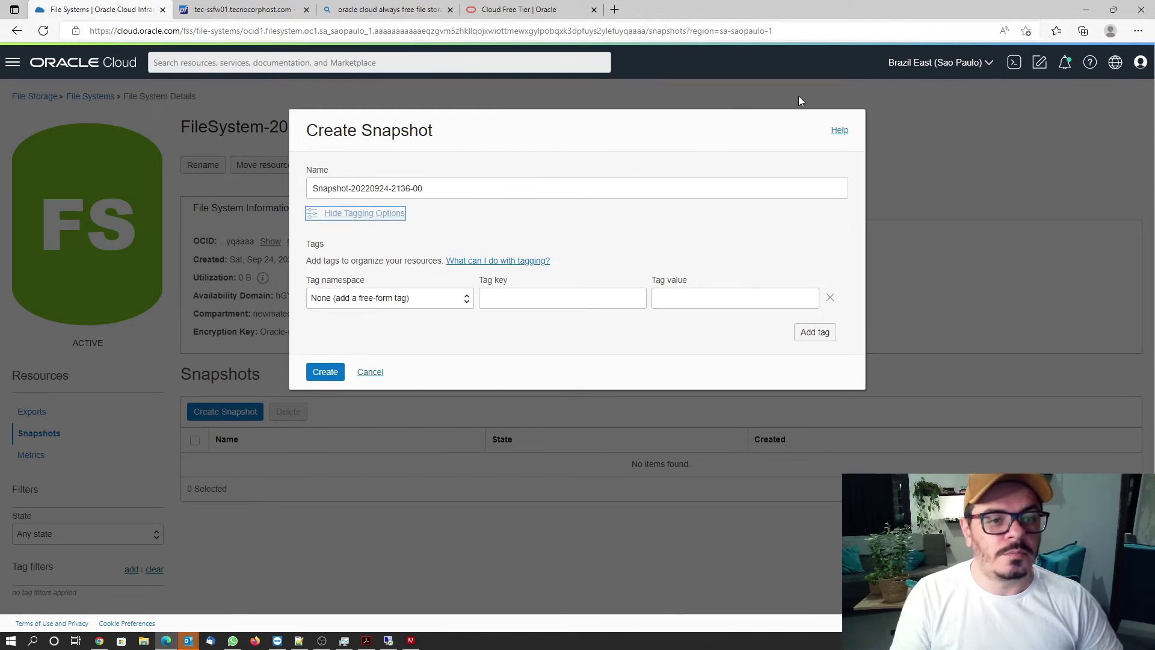
click(953, 64)
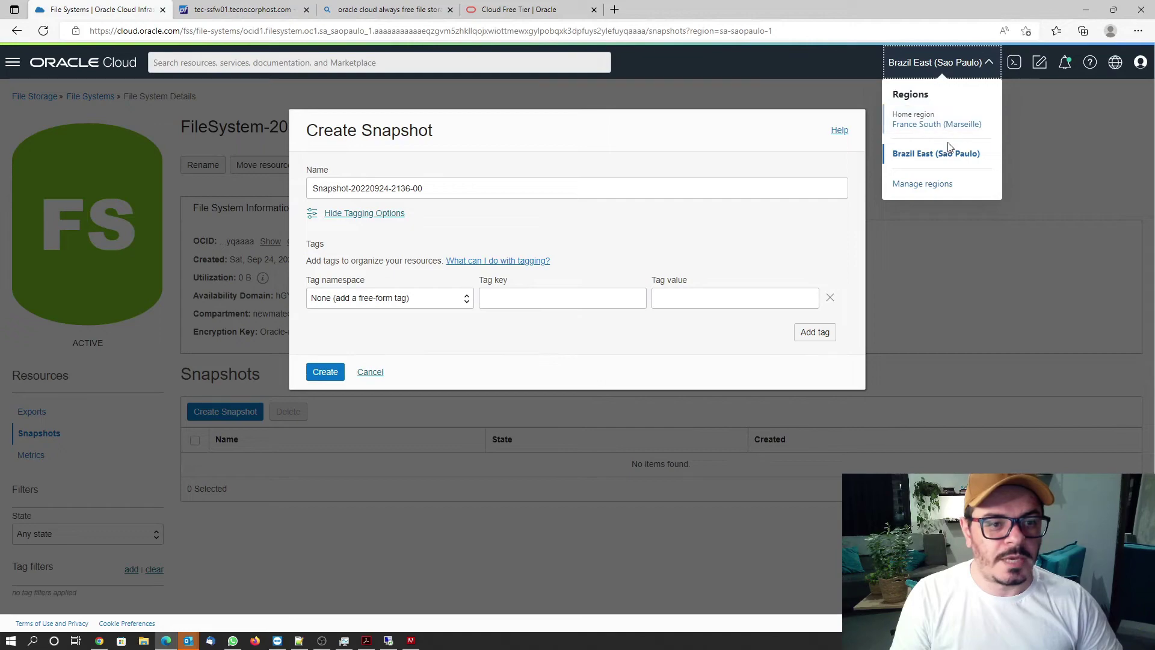
click(371, 374)
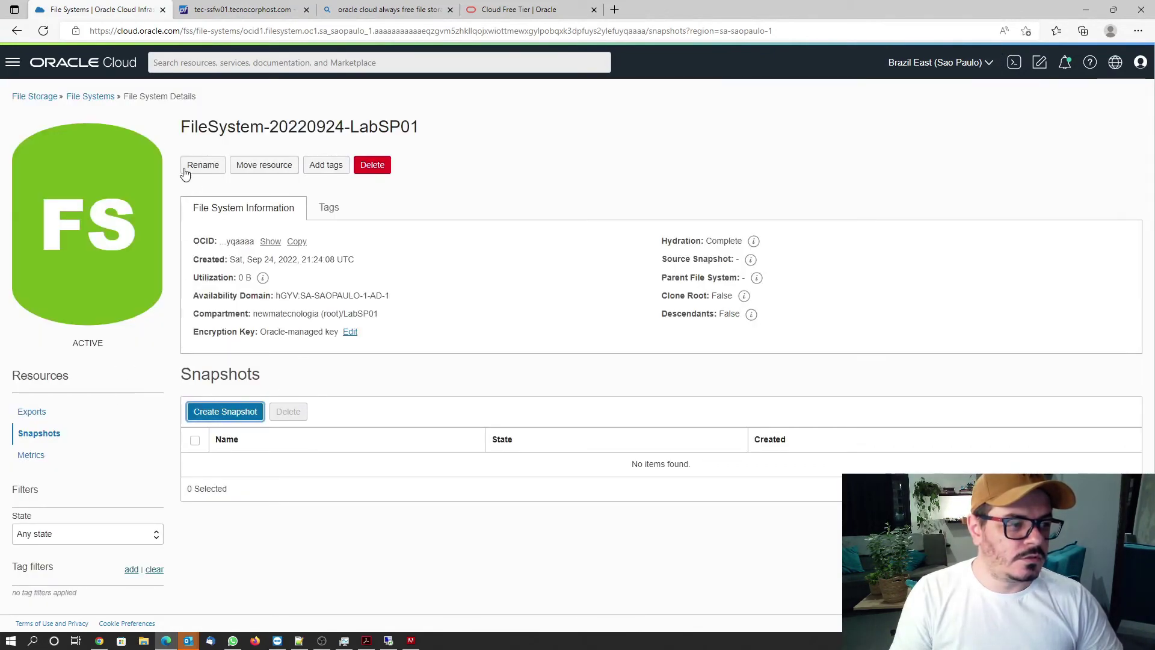
Return to the File Systems list and bring up the Lab - Oracle Cloud.pdf diagram in Acrobat.
click(94, 99)
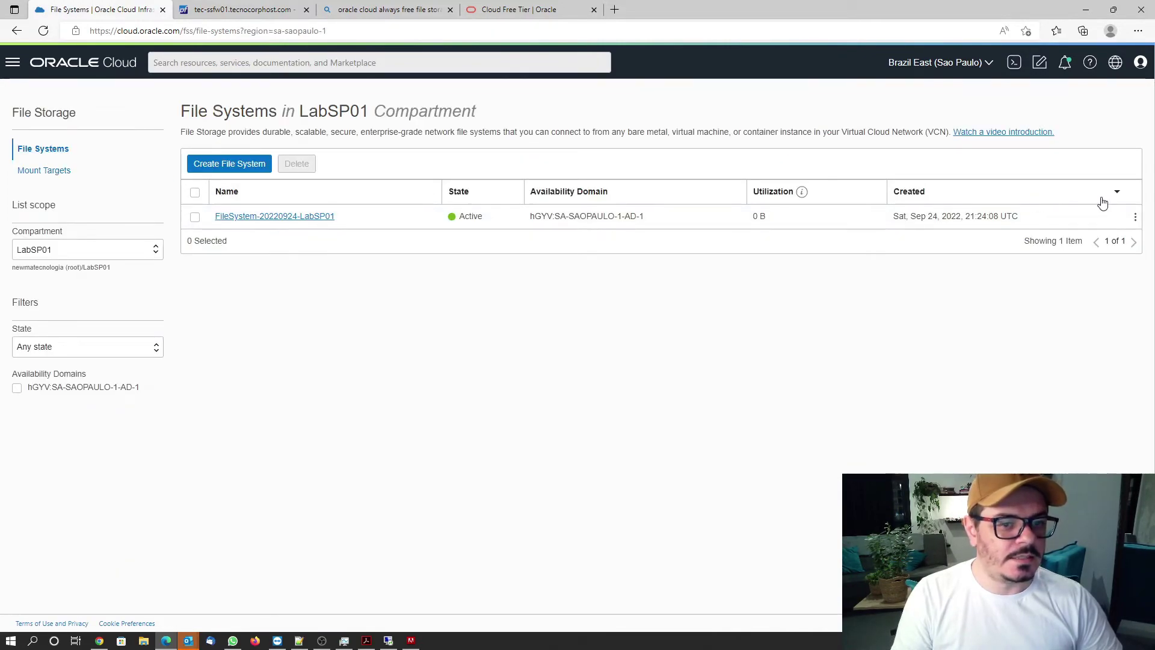
click(1136, 218)
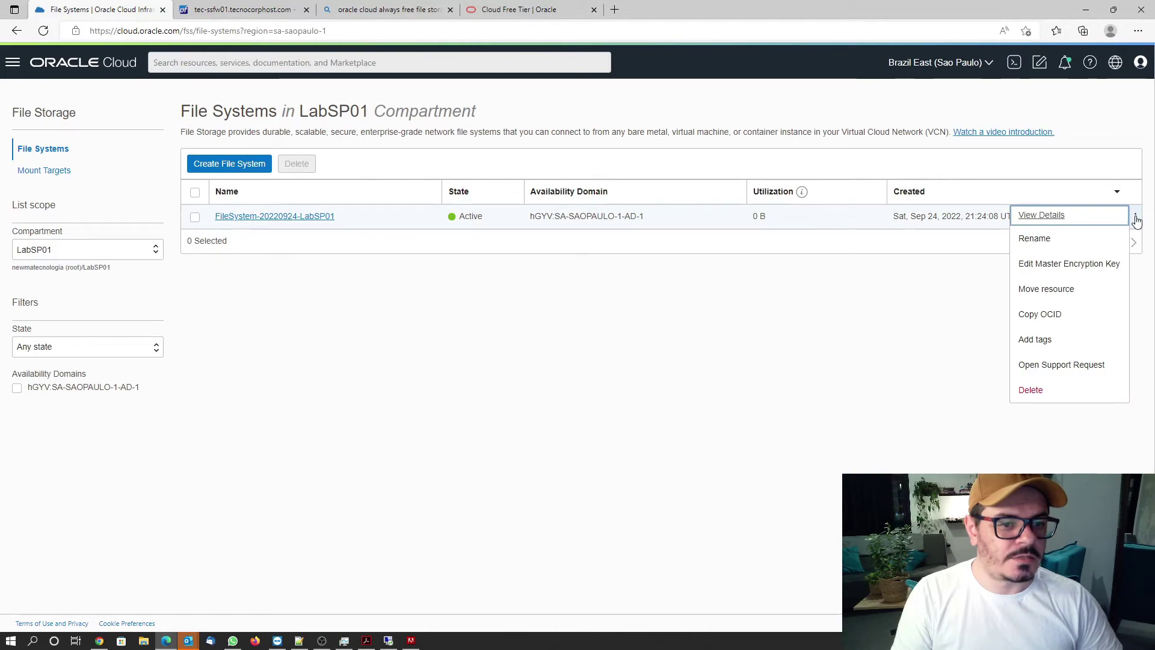
click(1135, 218)
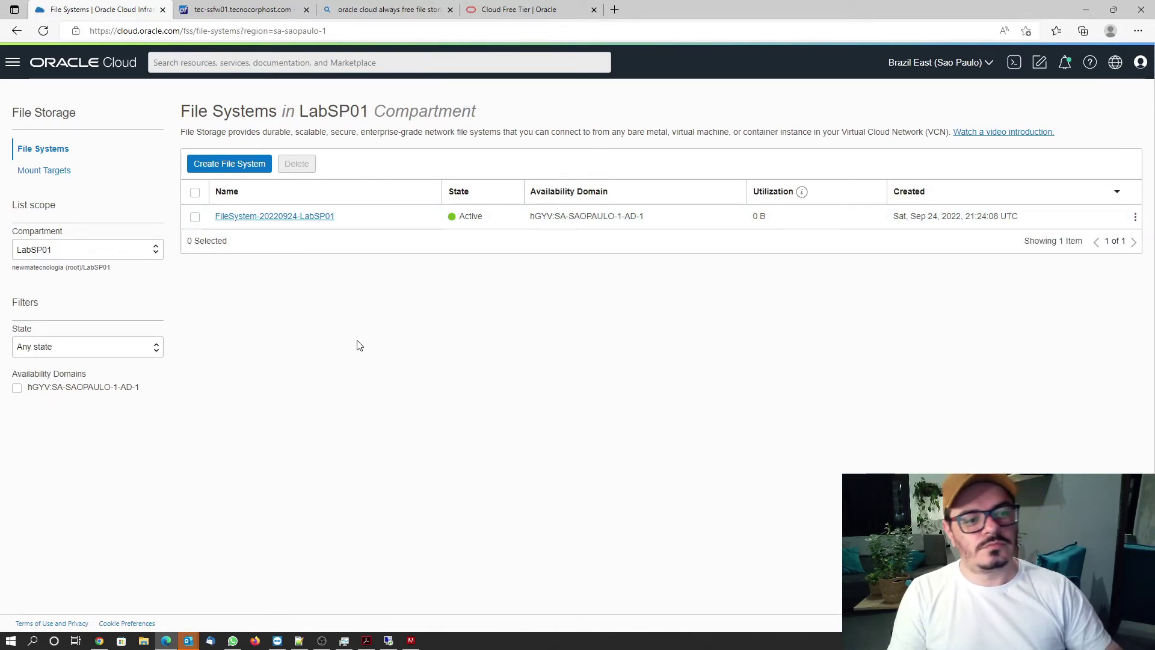
click(367, 641)
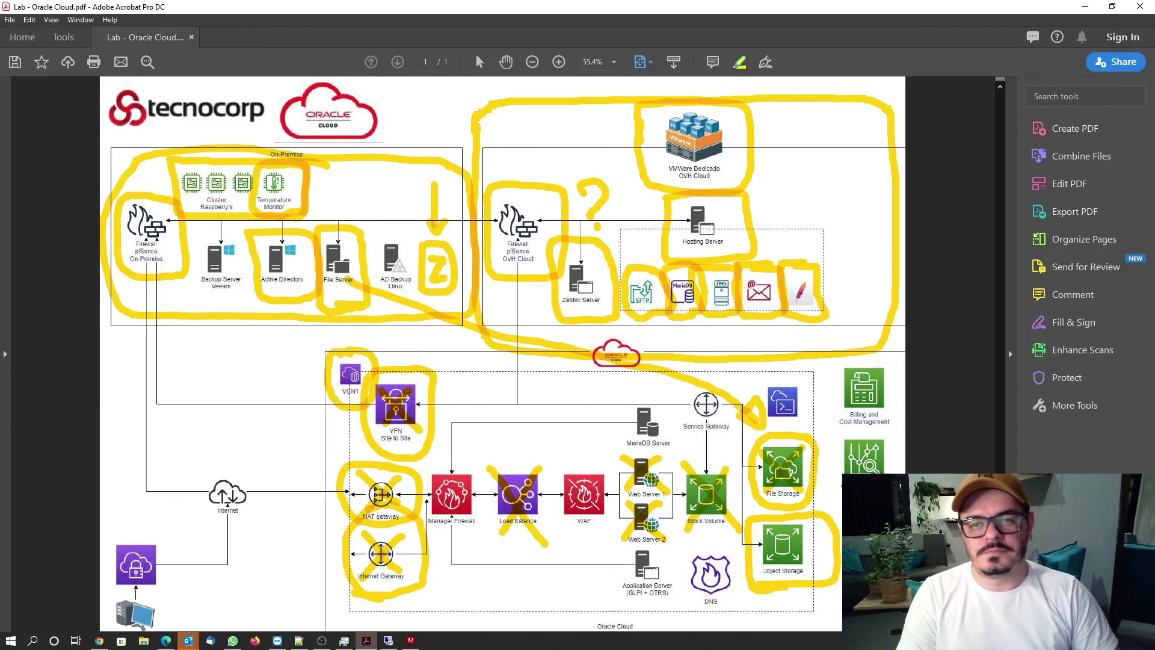
key(alt+Tab)
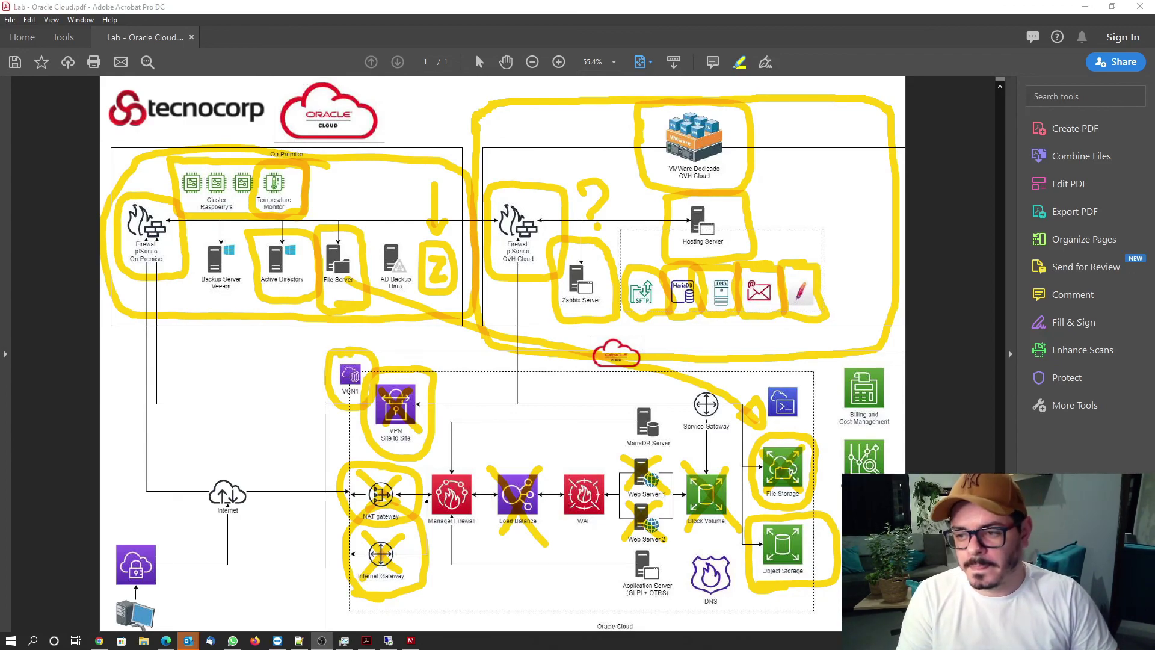